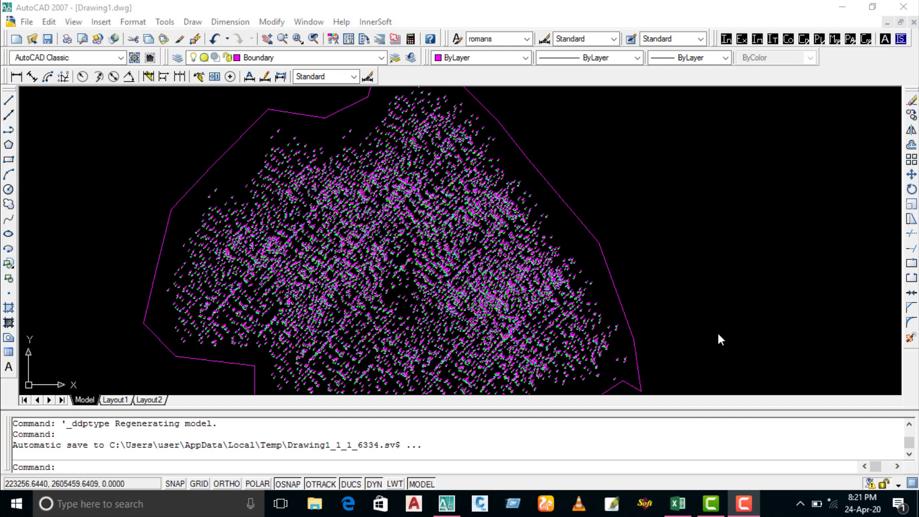
scroll(537, 334, "up", 2)
scroll(519, 329, "up", 3)
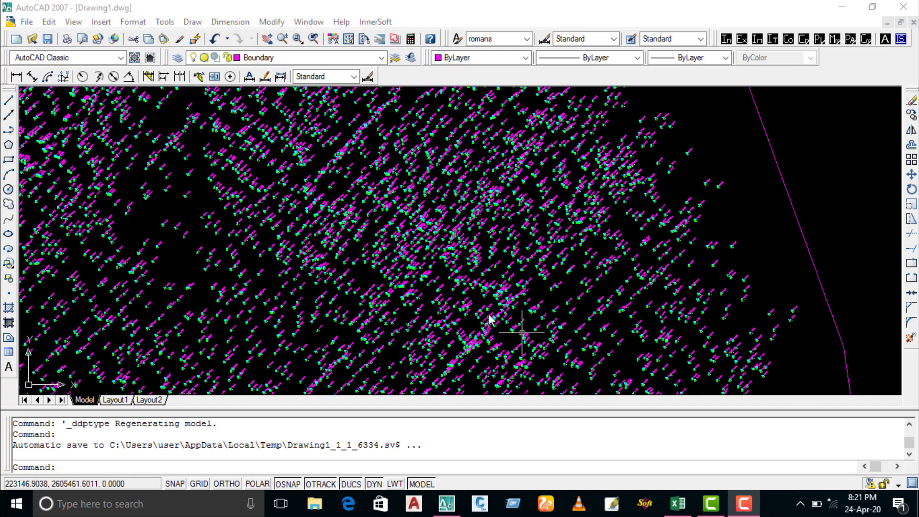
scroll(431, 278, "up", 3)
scroll(507, 246, "up", 2)
scroll(503, 249, "down", 6)
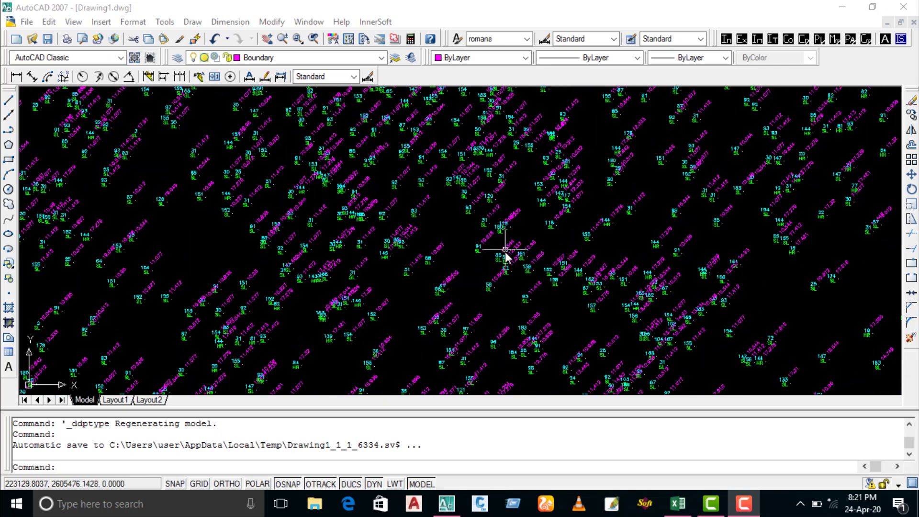
scroll(498, 251, "down", 3)
scroll(359, 226, "down", 4)
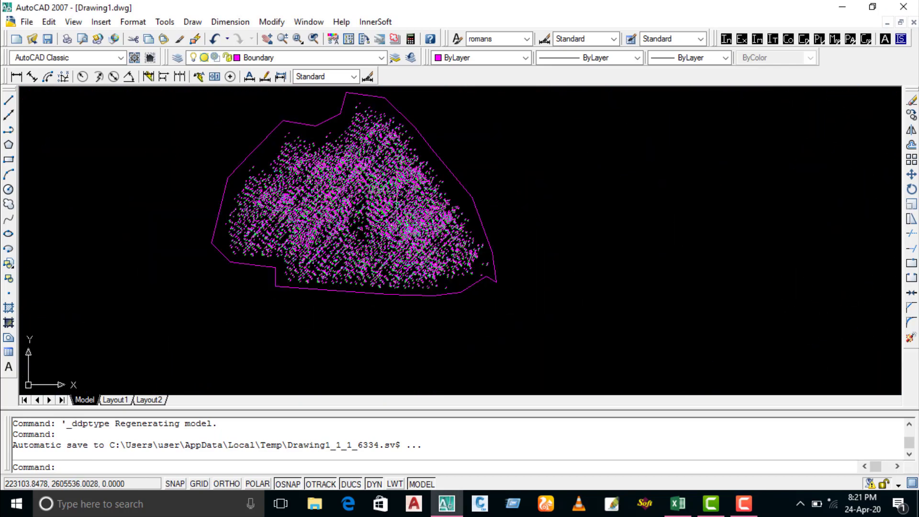
scroll(364, 201, "up", 4)
middle_click_drag(491, 146, 495, 190)
scroll(488, 162, "up", 2)
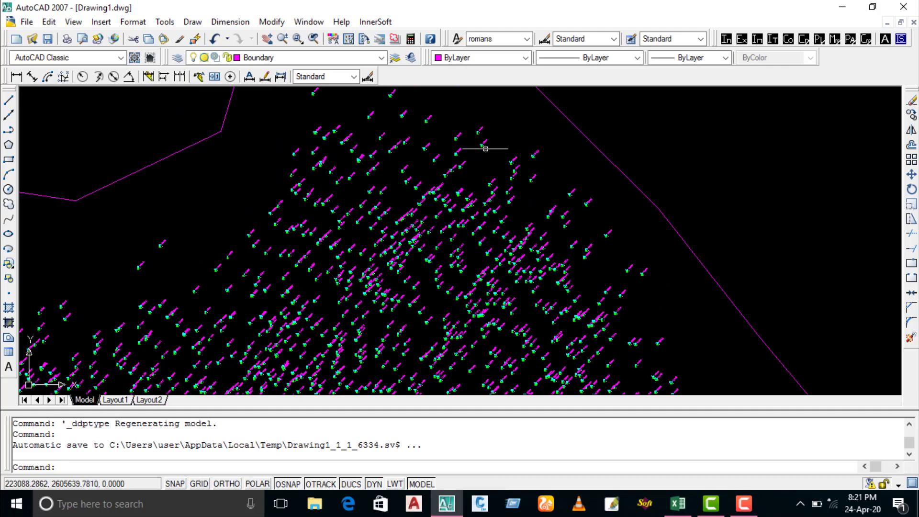
scroll(478, 153, "down", 4)
scroll(459, 182, "up", 4)
scroll(459, 191, "up", 2)
scroll(479, 170, "down", 4)
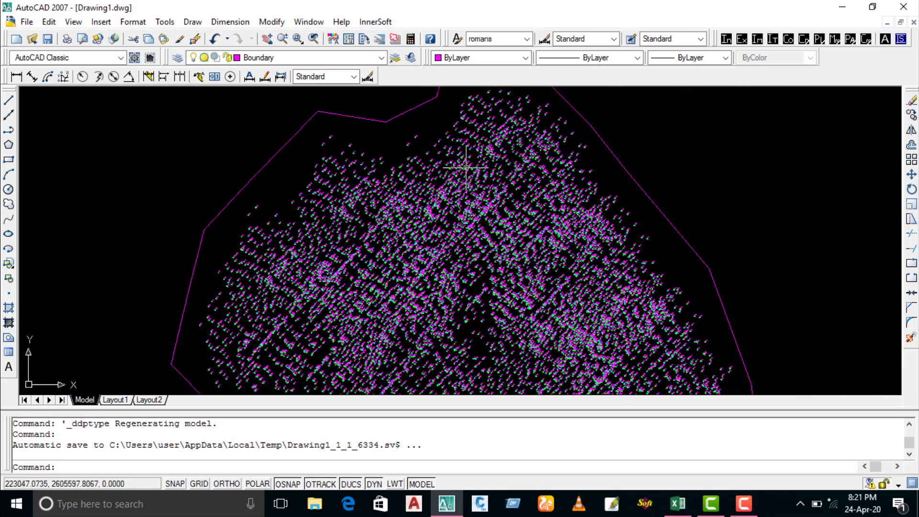
scroll(595, 173, "down", 2)
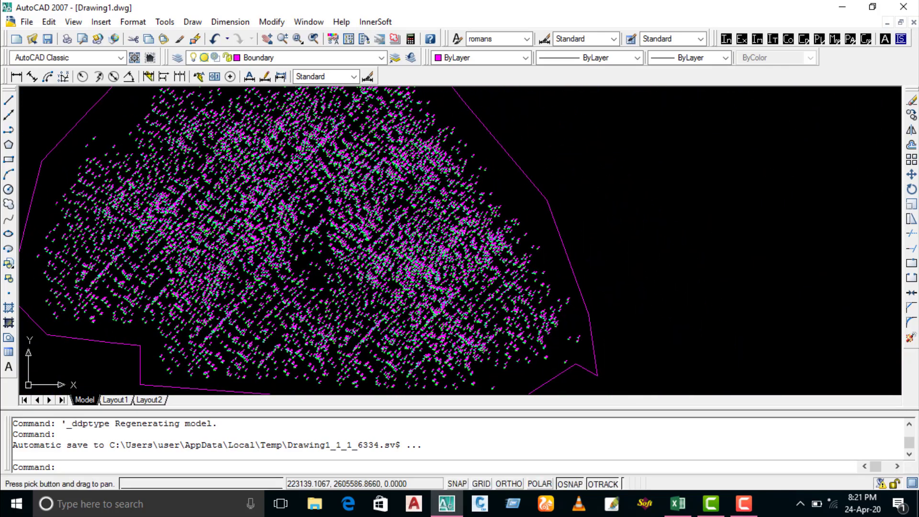
scroll(479, 153, "down", 2)
mouse_move(472, 148)
middle_mouse_down()
mouse_move(519, 184)
mouse_move(532, 221)
middle_mouse_up()
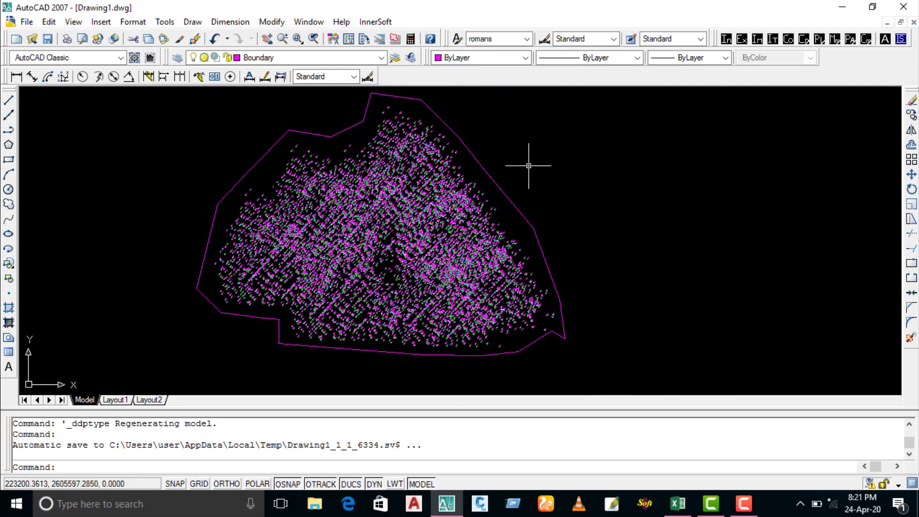
scroll(677, 197, "up", 1)
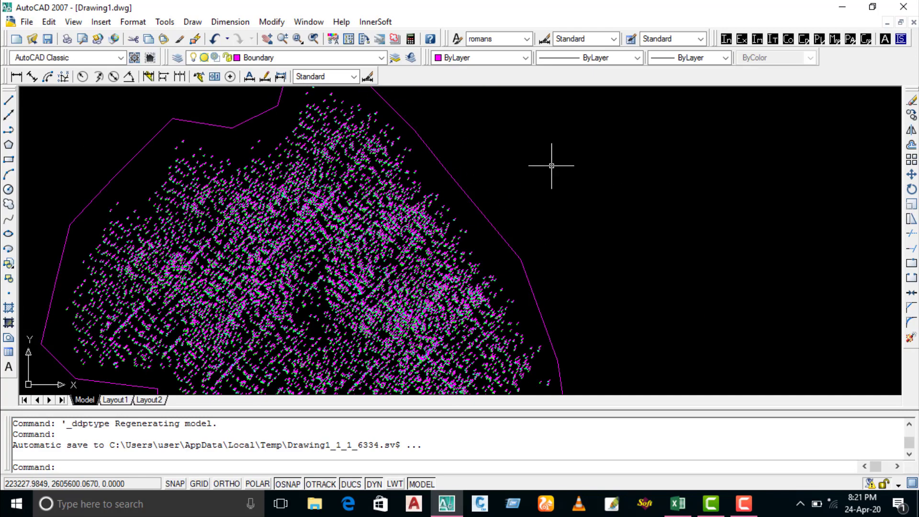
scroll(550, 164, "up", 2)
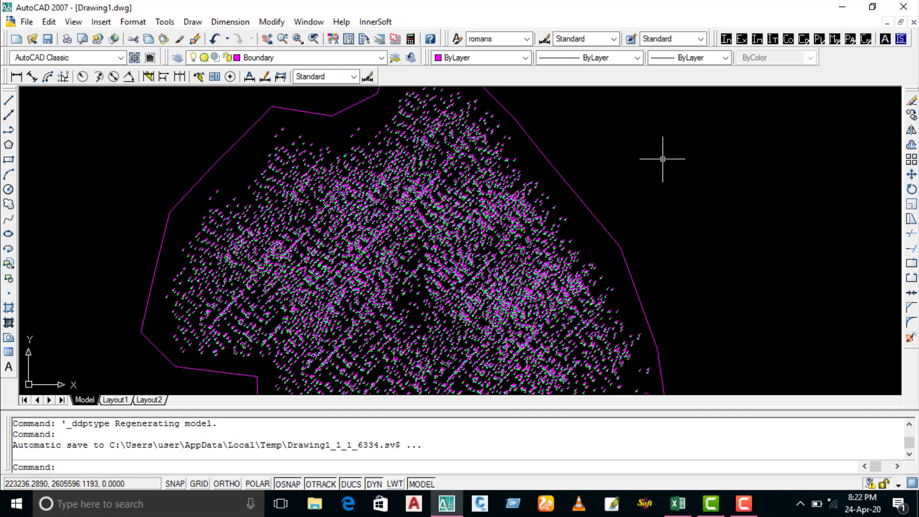
Bring up the SW_DTM window, move it to the upper right, and browse its Points, Draw and Triangles menus
left_click(656, 511)
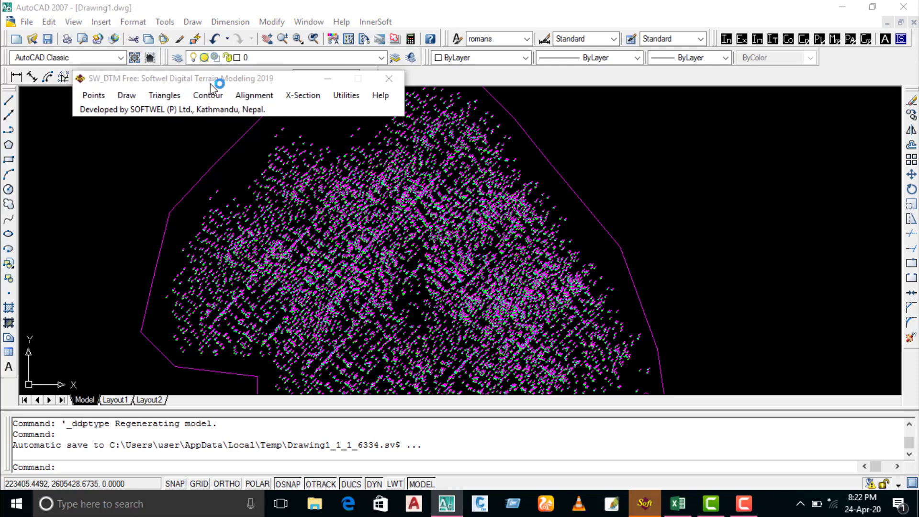
left_click_drag(211, 83, 670, 106)
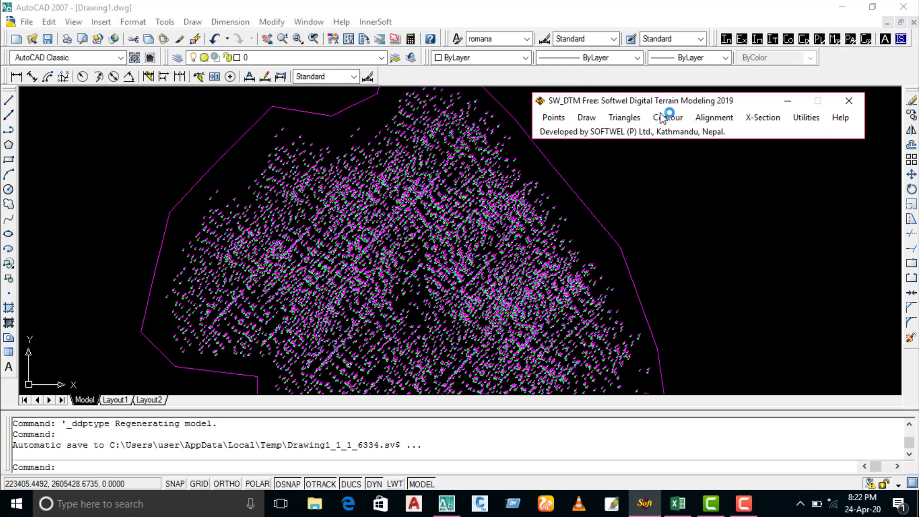
left_click(553, 117)
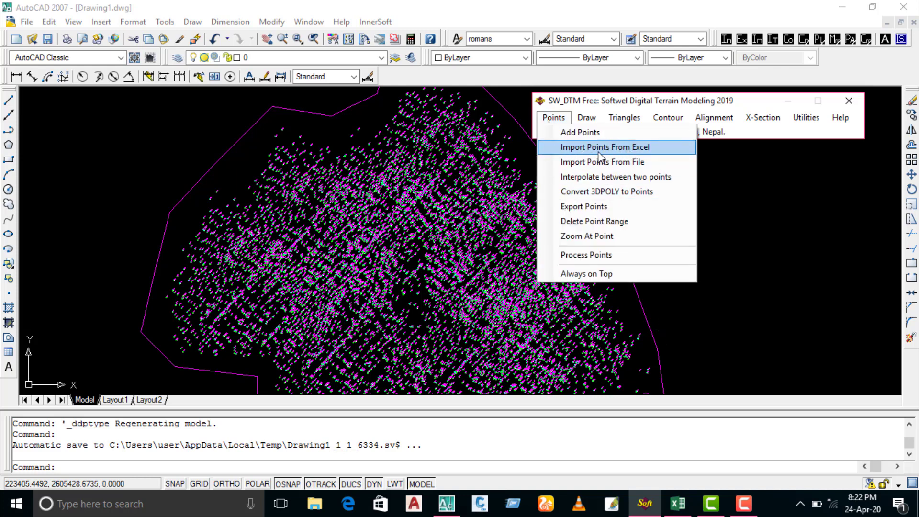
left_click(622, 148)
left_click(588, 119)
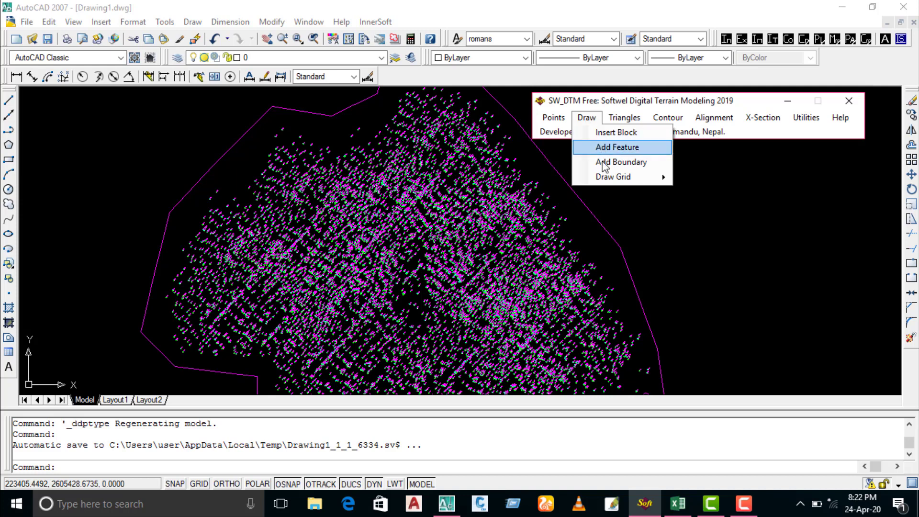
left_click(633, 161)
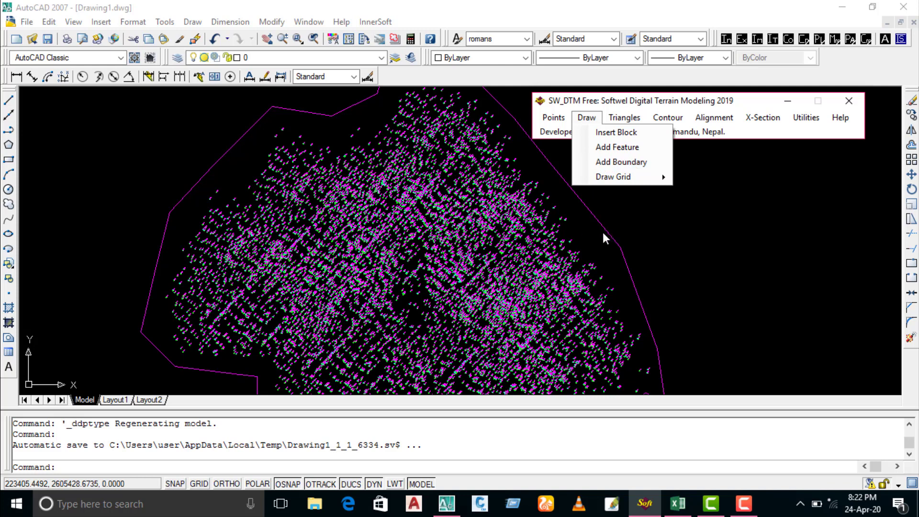
left_click(625, 117)
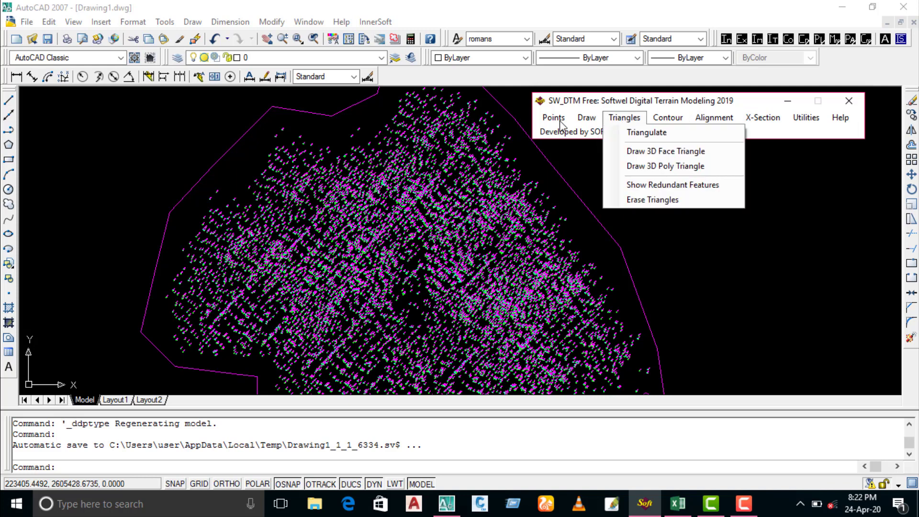
mouse_move(554, 118)
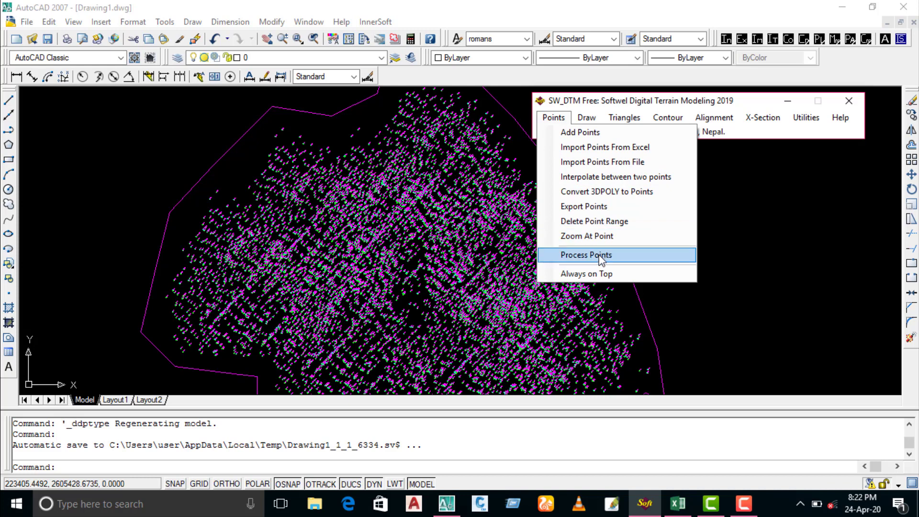
Process All Points and Features with the Features layer, confirming success with 7888 points
left_click(597, 255)
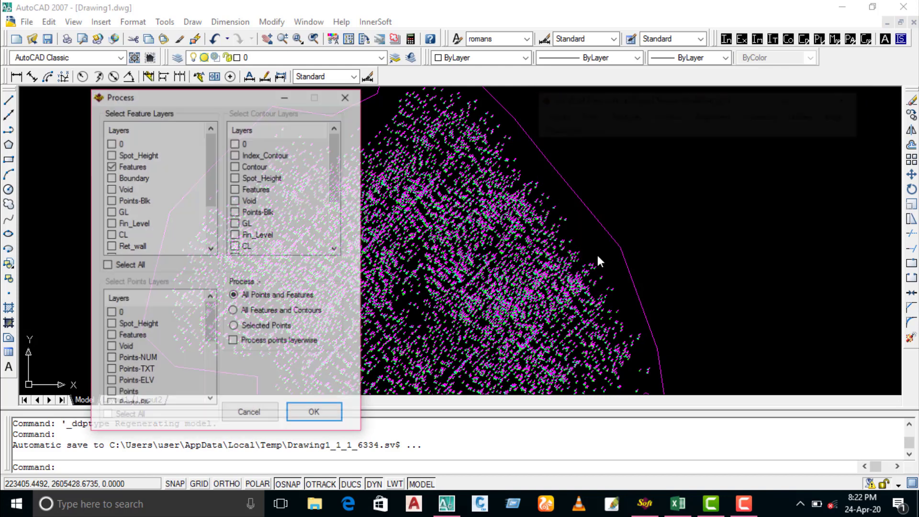
mouse_move(189, 94)
left_mouse_down()
mouse_move(157, 67)
mouse_move(122, 10)
left_mouse_up()
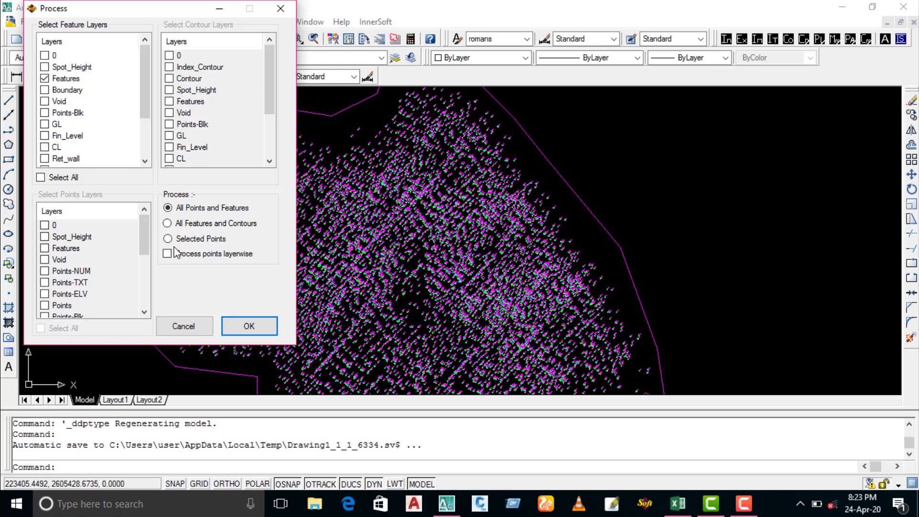
left_click(281, 9)
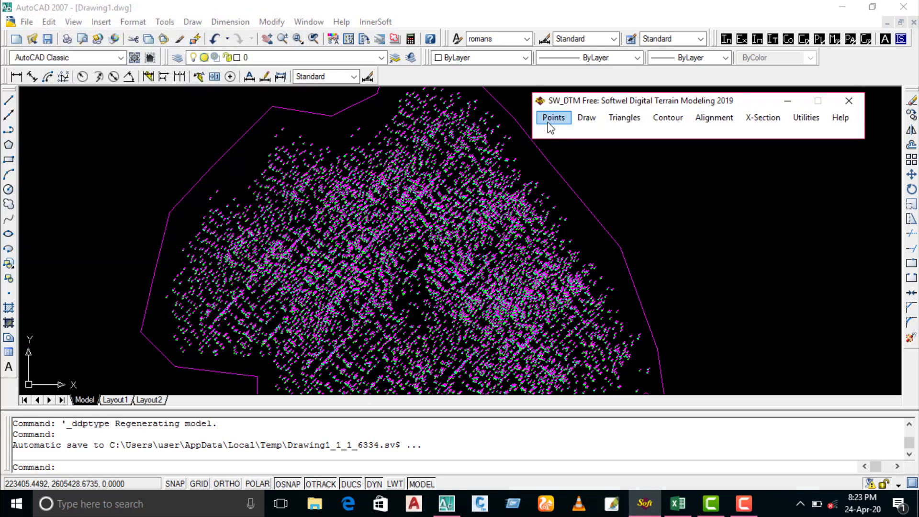
left_click(550, 120)
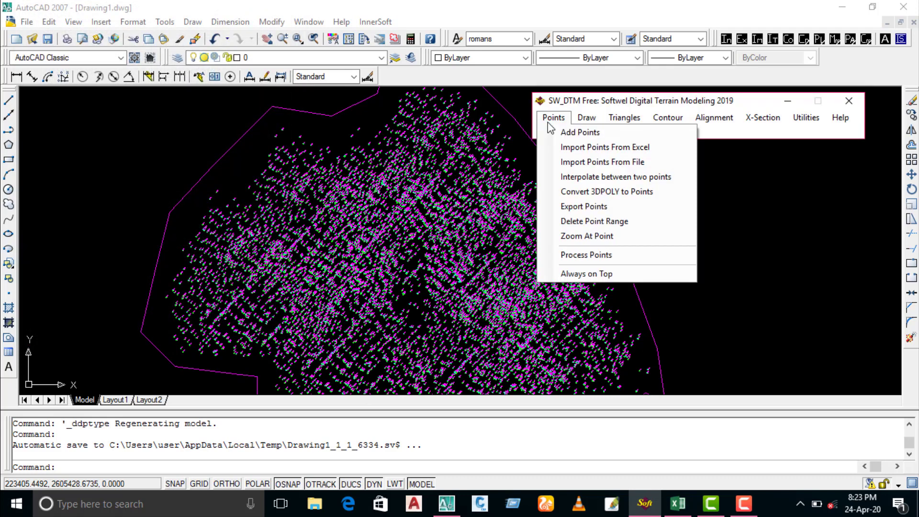
left_click(605, 256)
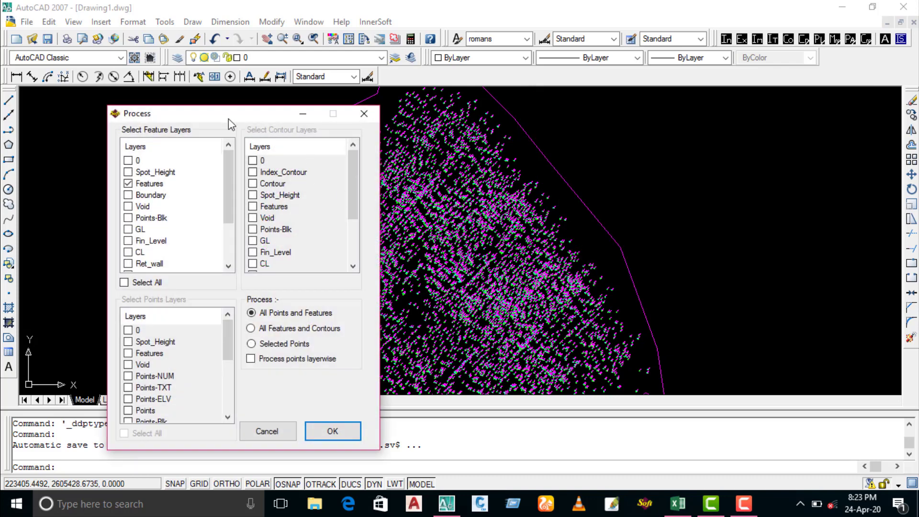
left_click_drag(228, 119, 170, 40)
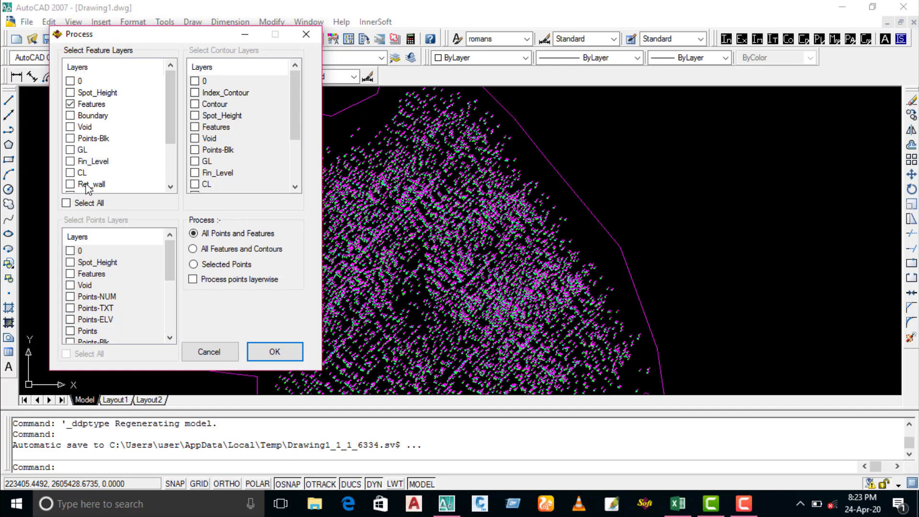
left_click(270, 352)
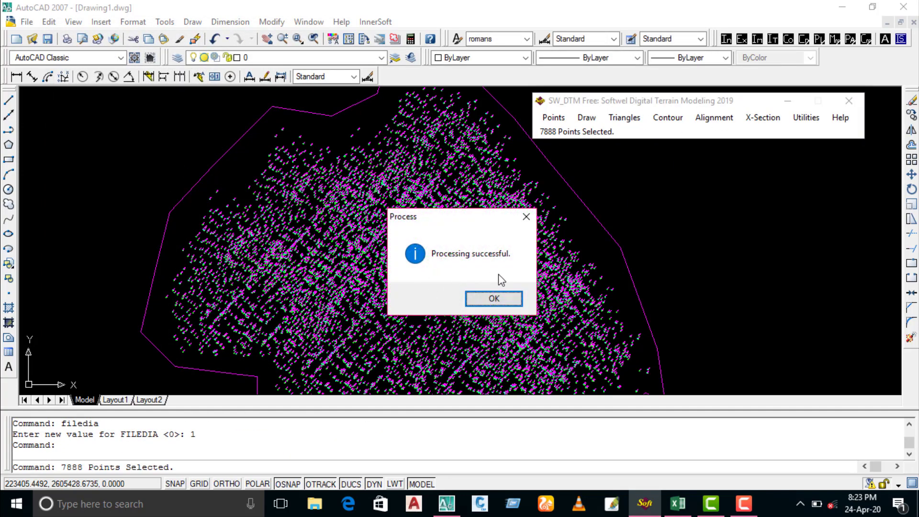
left_click(488, 302)
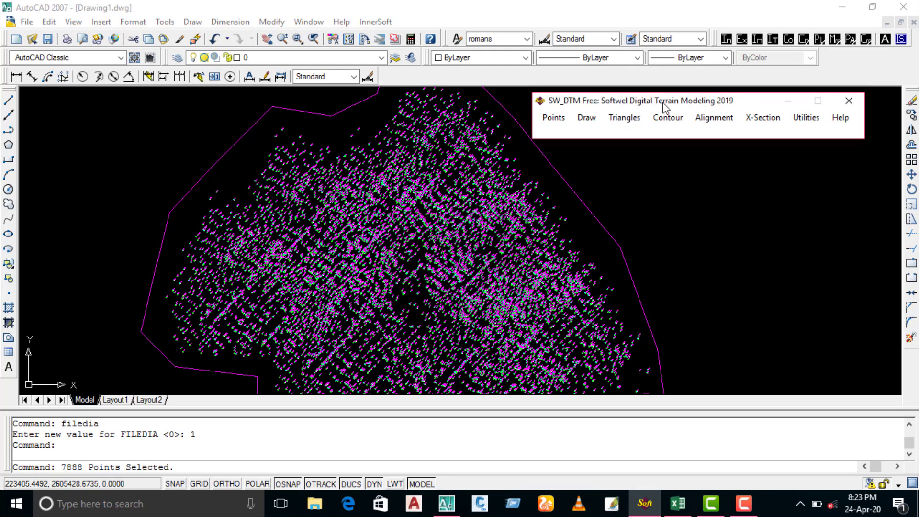
Triangulate the processed survey points, acknowledge completion, and move the SW_DTM window aside
left_click(617, 126)
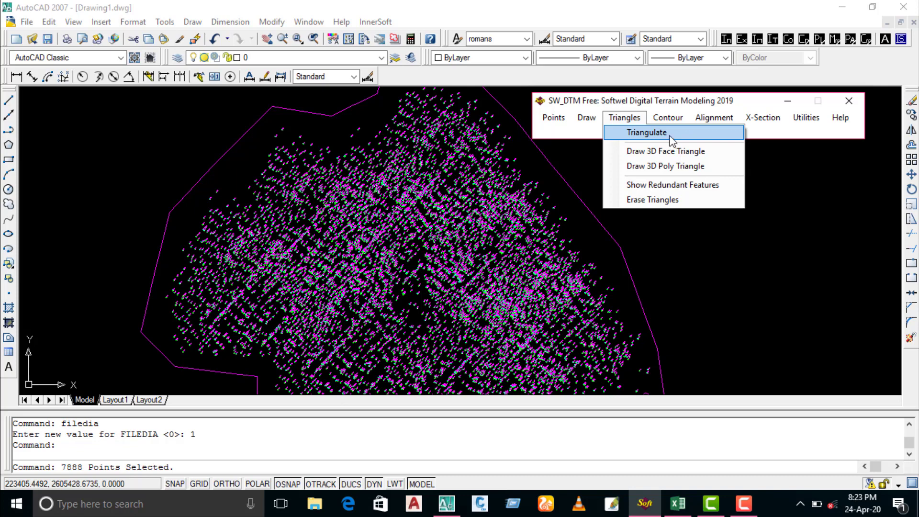
left_click(669, 135)
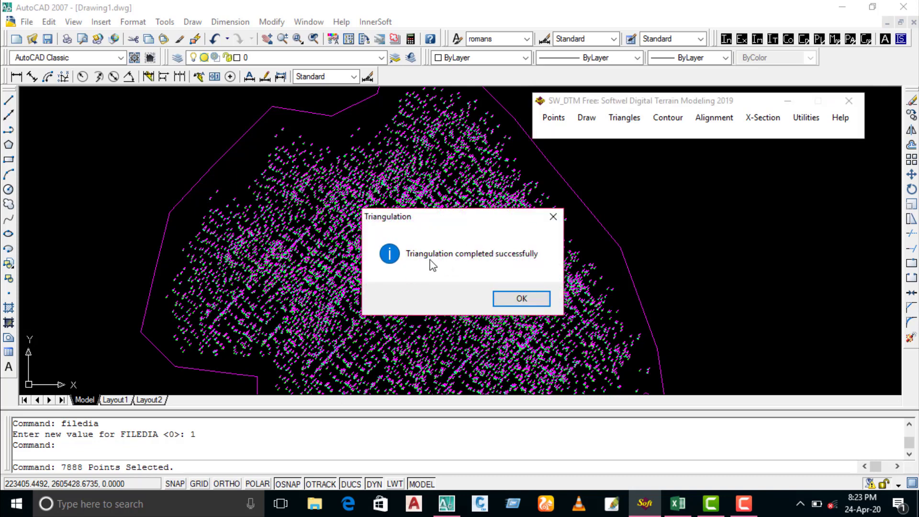
left_click(522, 300)
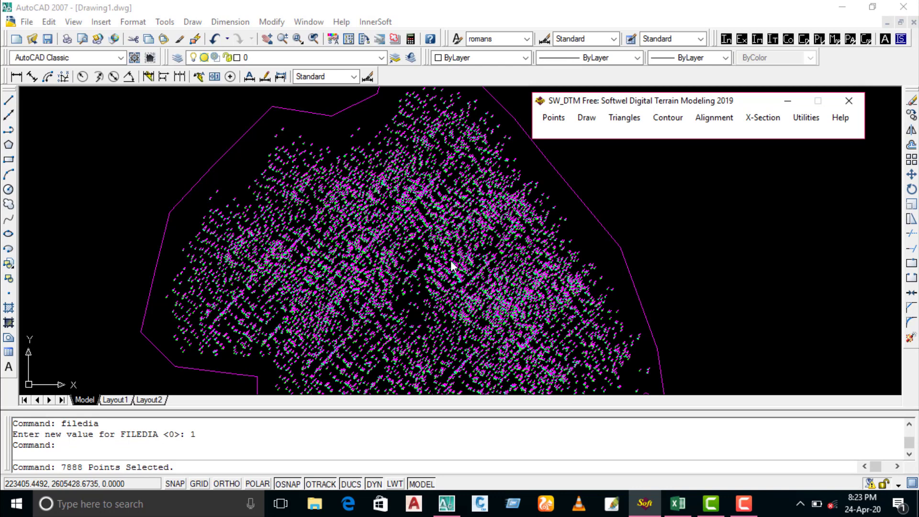
left_click_drag(677, 104, 553, 98)
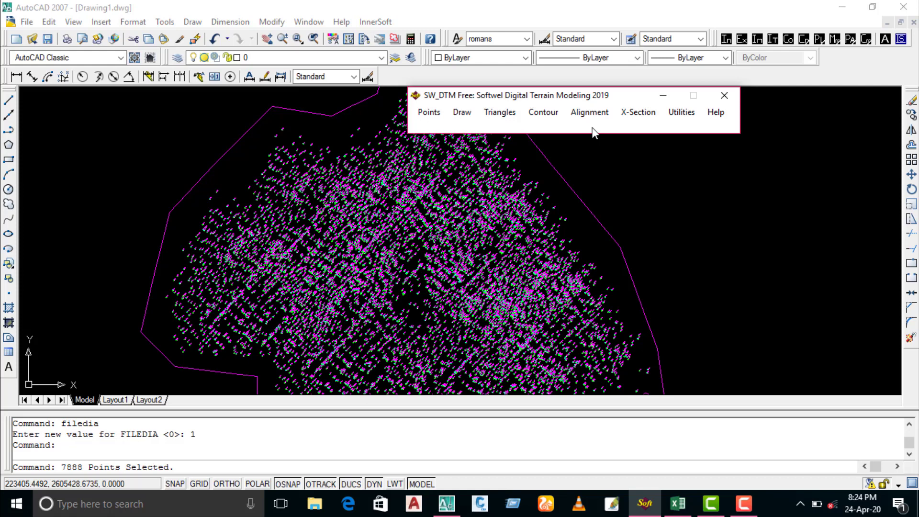
Check the Alignment menu, then pan and zoom the survey point cloud into view
left_click(589, 112)
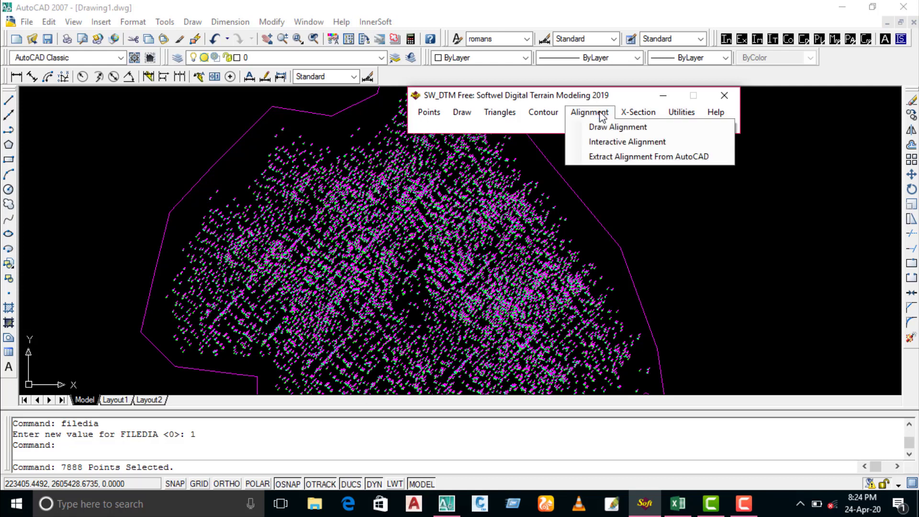
left_click(612, 127)
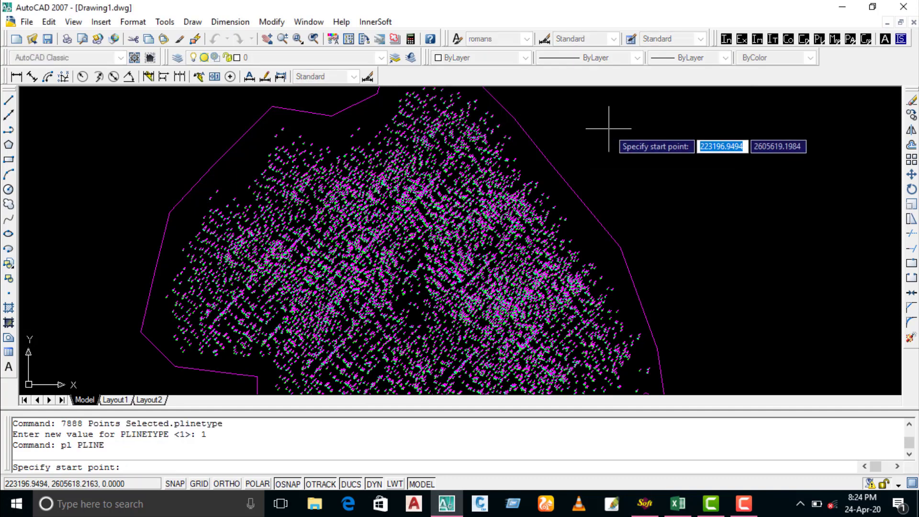
middle_click_drag(552, 305, 522, 186)
middle_click_drag(420, 205, 427, 238)
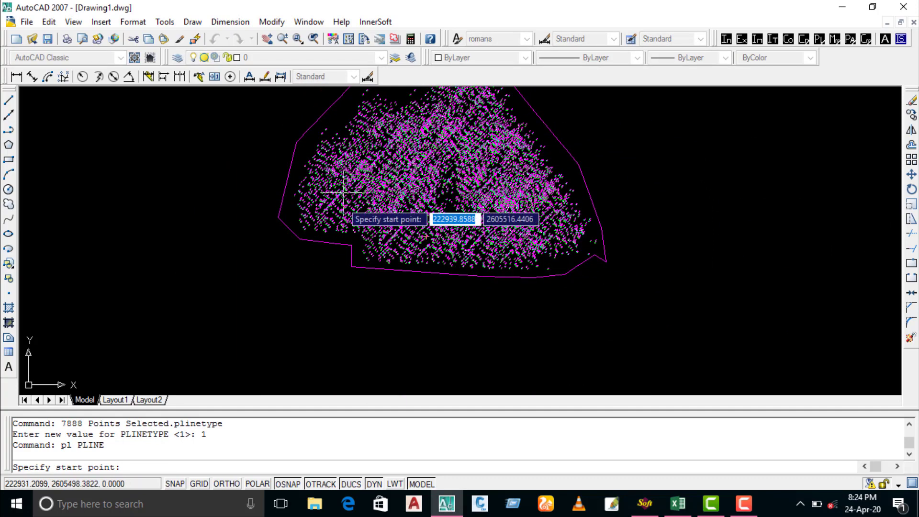
scroll(490, 261, "up", 3)
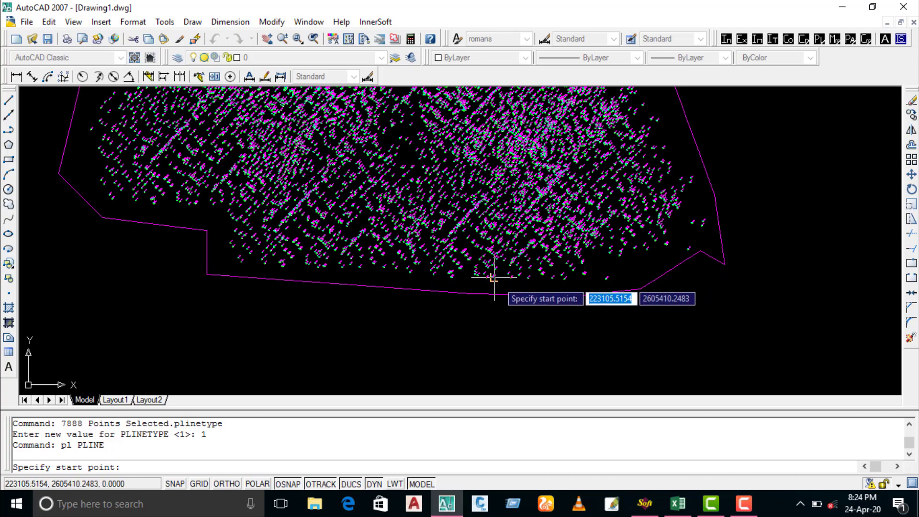
Draw the alignment polyline from the south edge, arcing north and ending on the west side
left_click(492, 277)
left_click(556, 243)
left_click(609, 168)
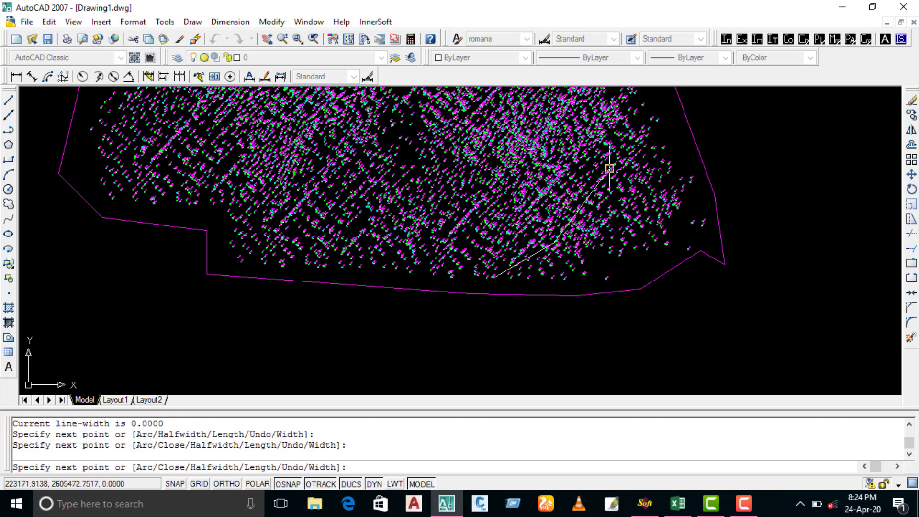
left_click(600, 118)
middle_click_drag(570, 119, 618, 256)
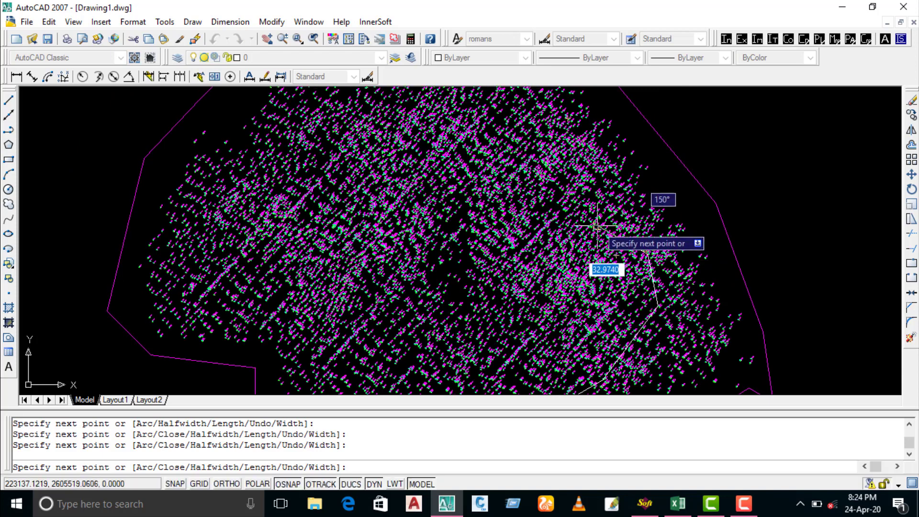
left_click(490, 139)
left_click(395, 129)
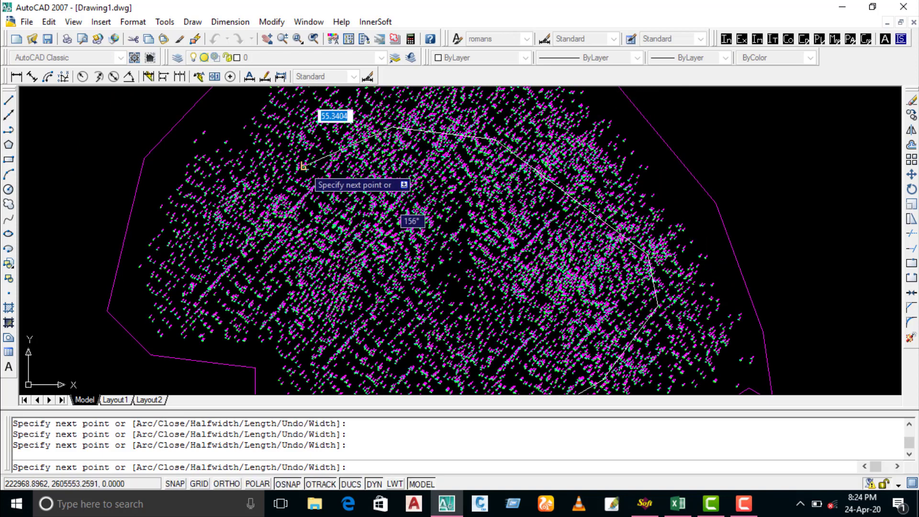
left_click(307, 166)
right_click(200, 267)
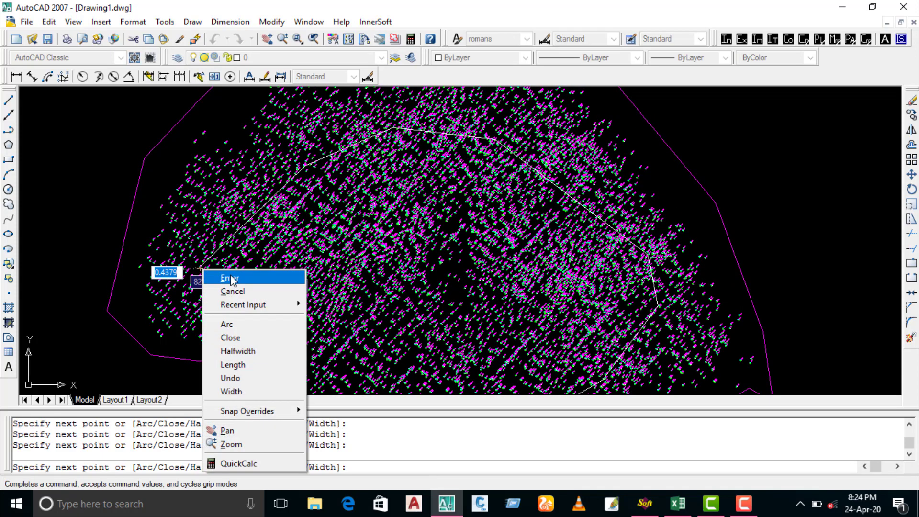
left_click(225, 275)
Zoom around the finished alignment and bring the SW_DTM window back up
scroll(278, 201, "down", 3)
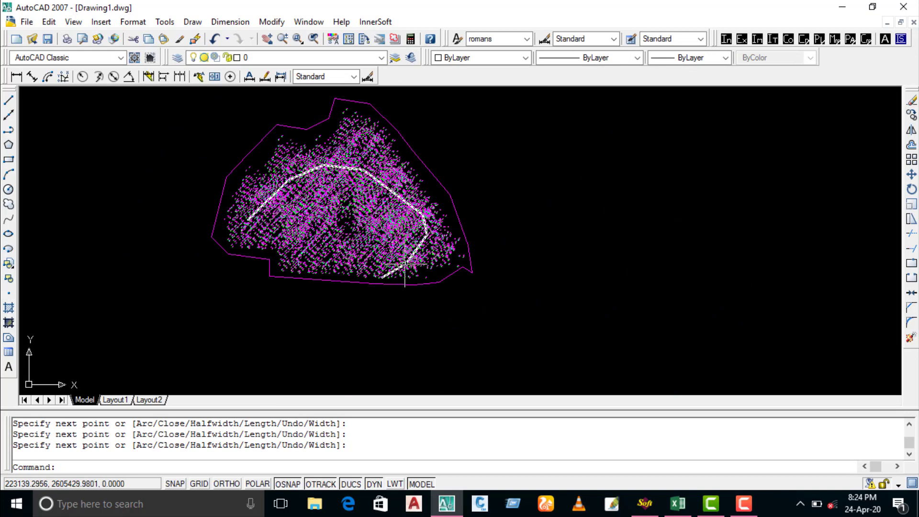
scroll(409, 259, "up", 2)
scroll(410, 259, "down", 2)
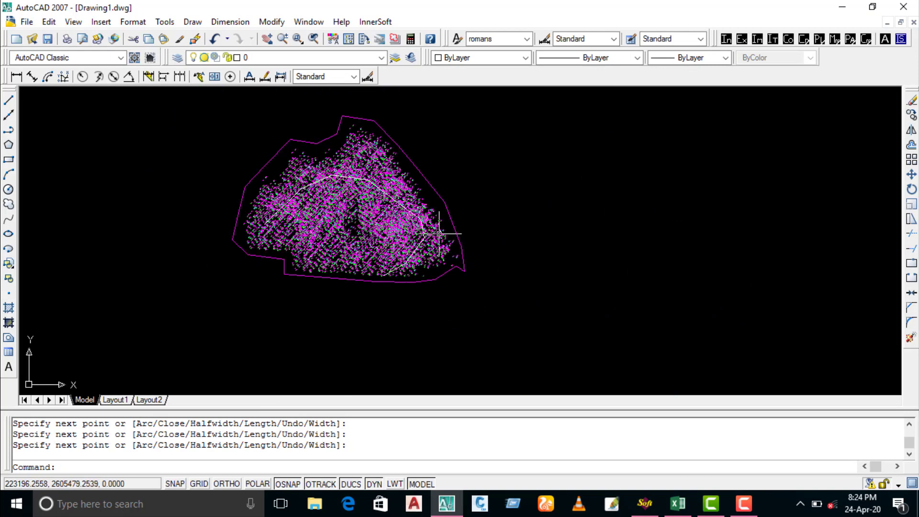
left_click(645, 504)
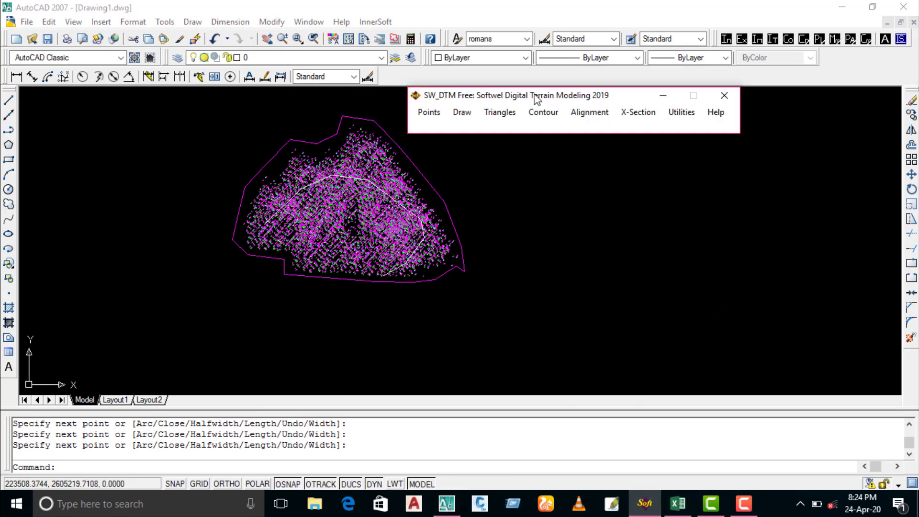
Open the Sections By DTM settings from the Alignment options and centre the dialog
left_click_drag(560, 100, 527, 96)
left_click(555, 108)
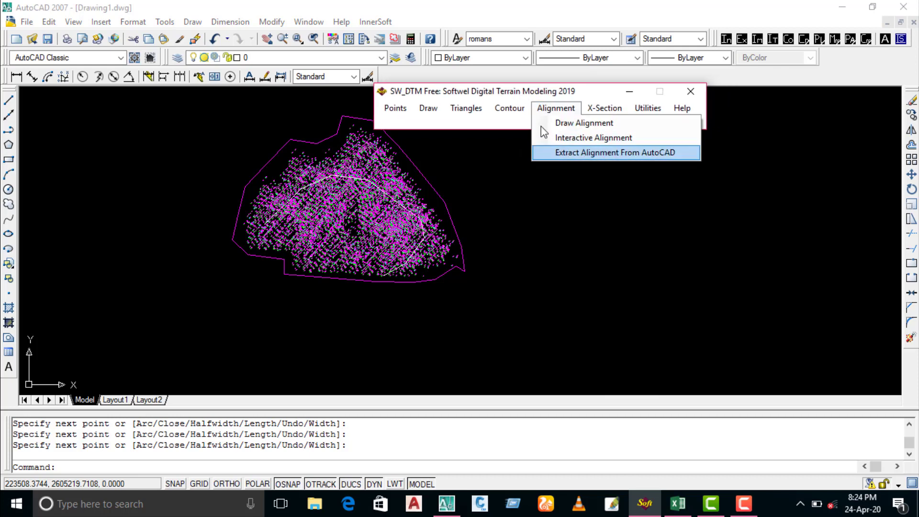
mouse_move(605, 108)
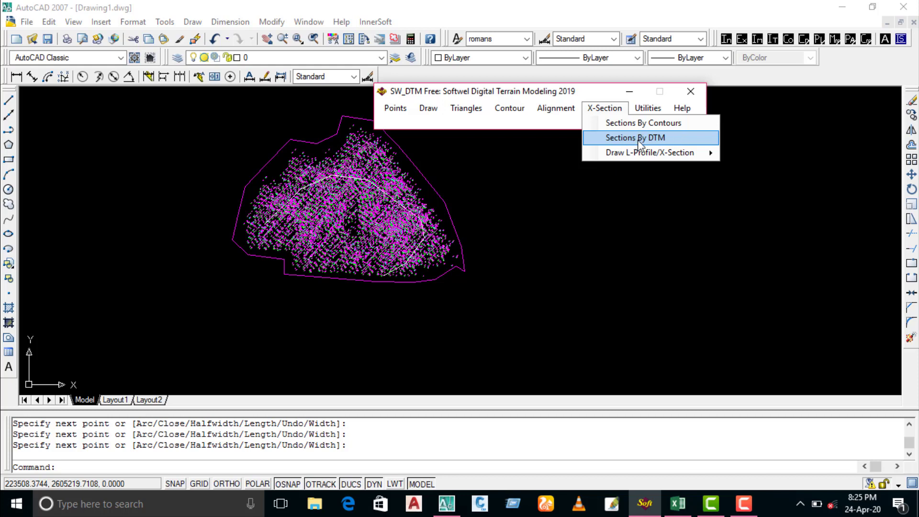
left_click(638, 141)
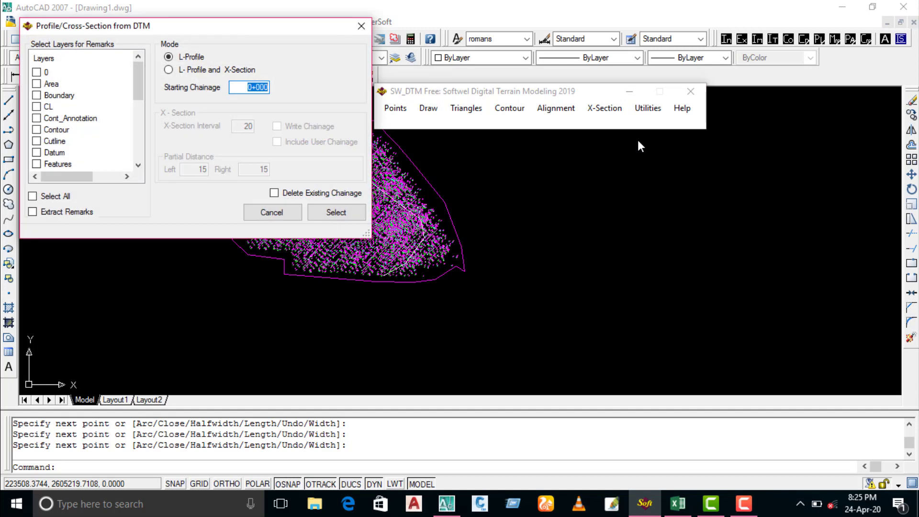
left_click_drag(230, 27, 392, 83)
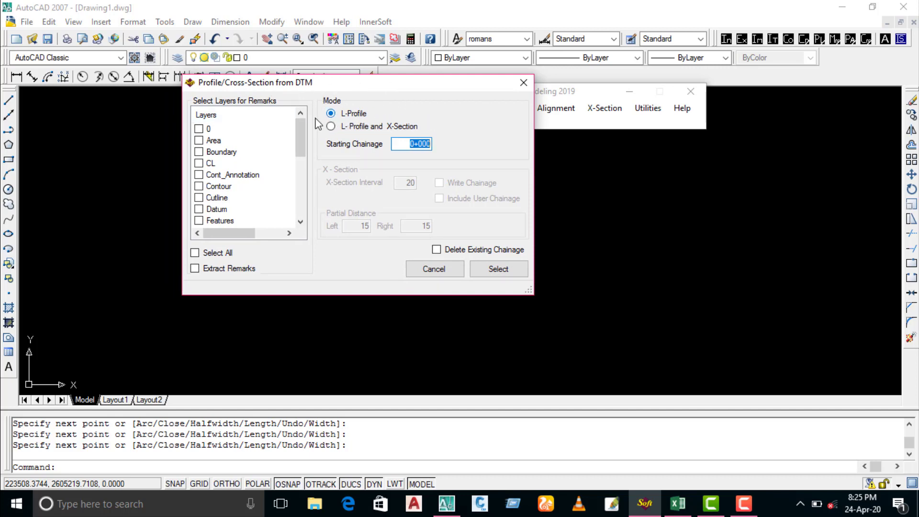
Choose L-Profile and X-Section with a 15 cross-section interval and Write Chainage on
left_click(341, 127)
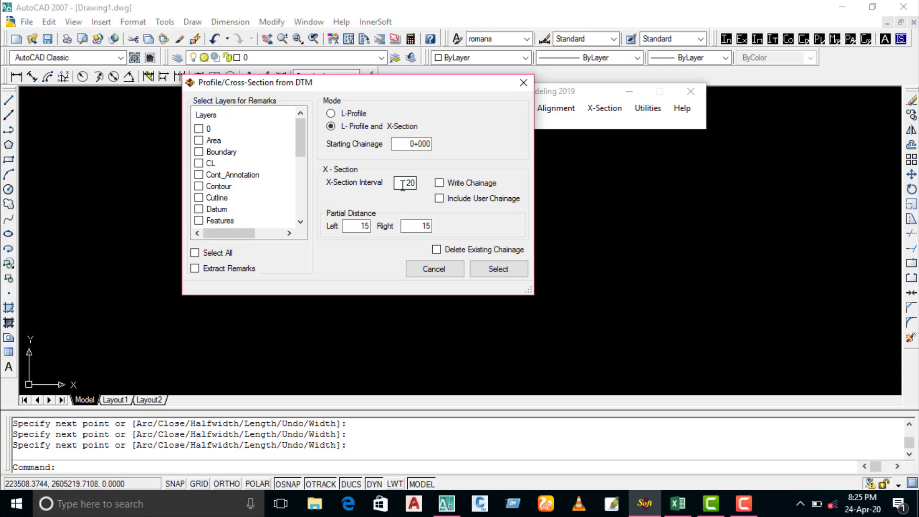
double_click(402, 186)
type("15")
left_click(439, 183)
Check the alignment in the drawing, keep Left/Right at 15, and submit the settings
scroll(657, 312, "down", 2)
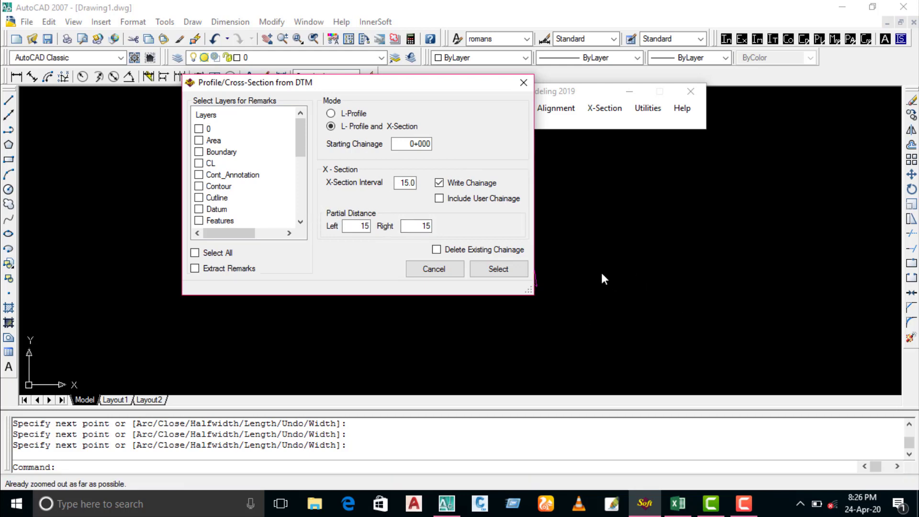
left_click(594, 288)
scroll(383, 263, "up", 1)
scroll(472, 318, "up", 6)
scroll(421, 293, "up", 1)
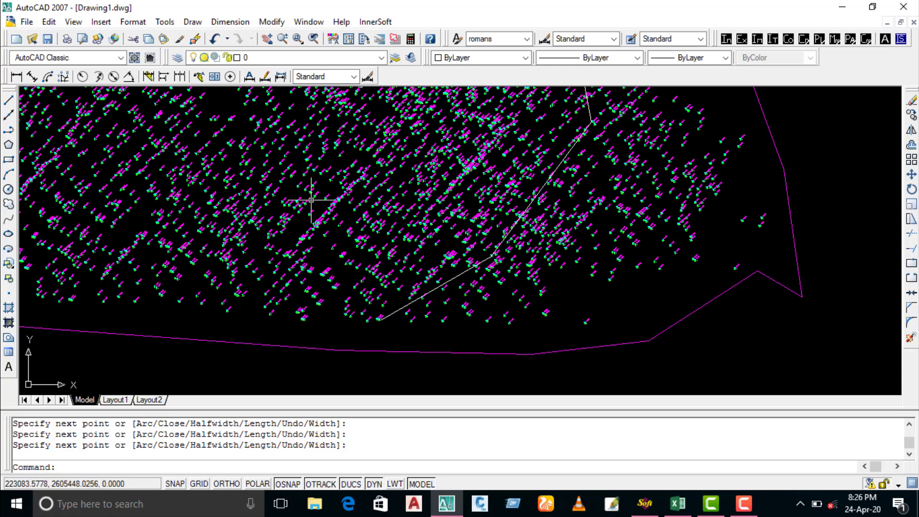
left_click(645, 503)
left_click(362, 226)
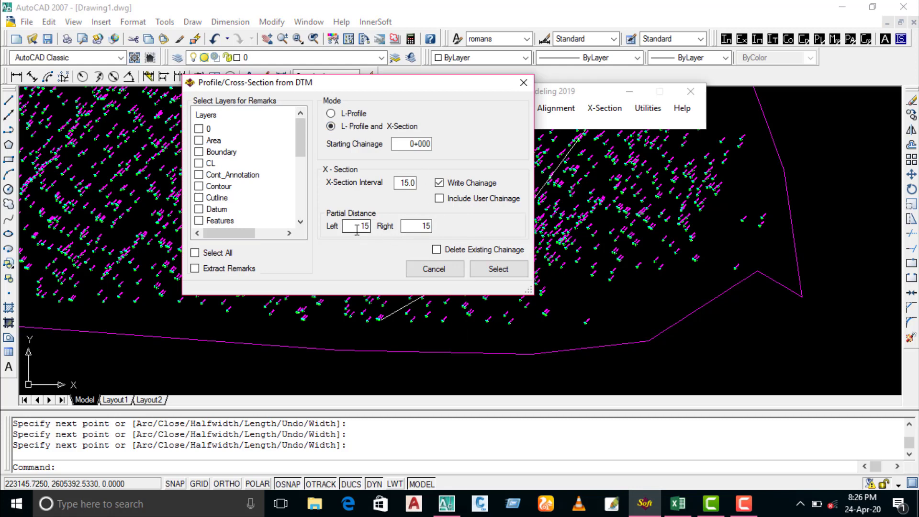
key("Tab")
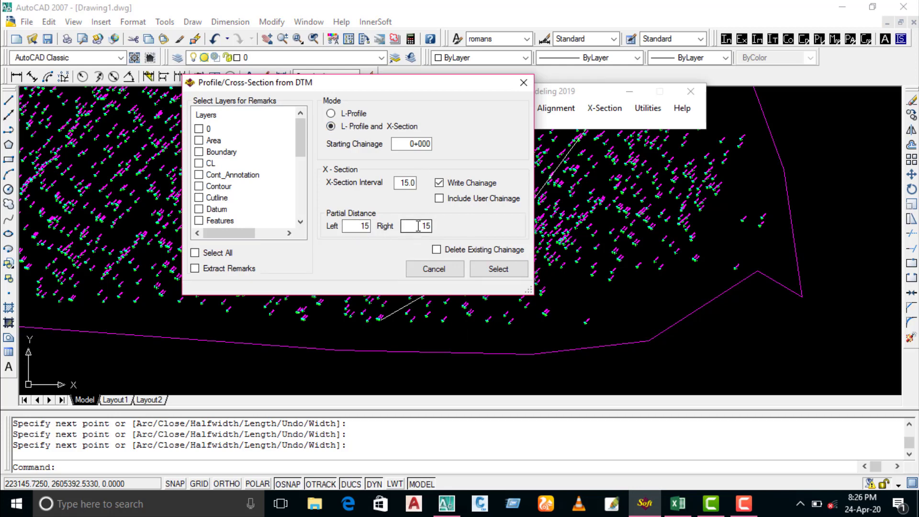
left_click(493, 270)
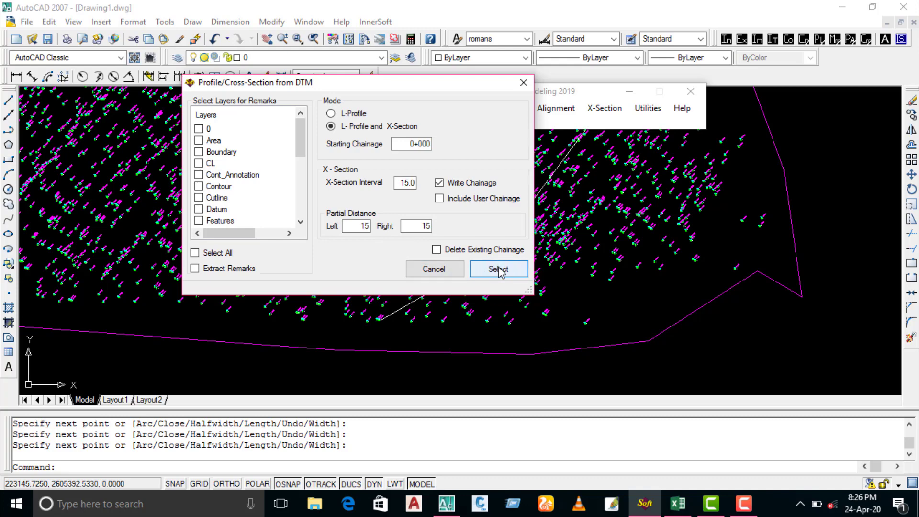
left_click(499, 271)
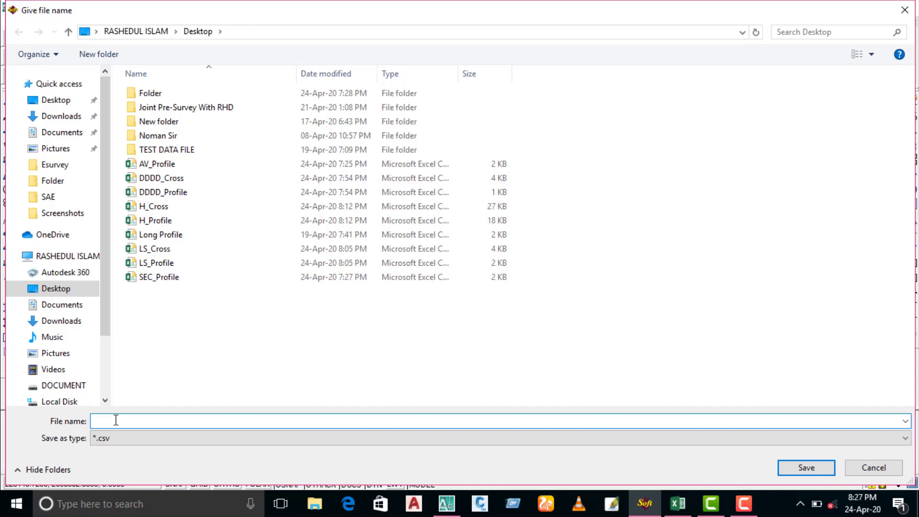
Save the profile output as 'Long section' CSV on the Desktop
type("L")
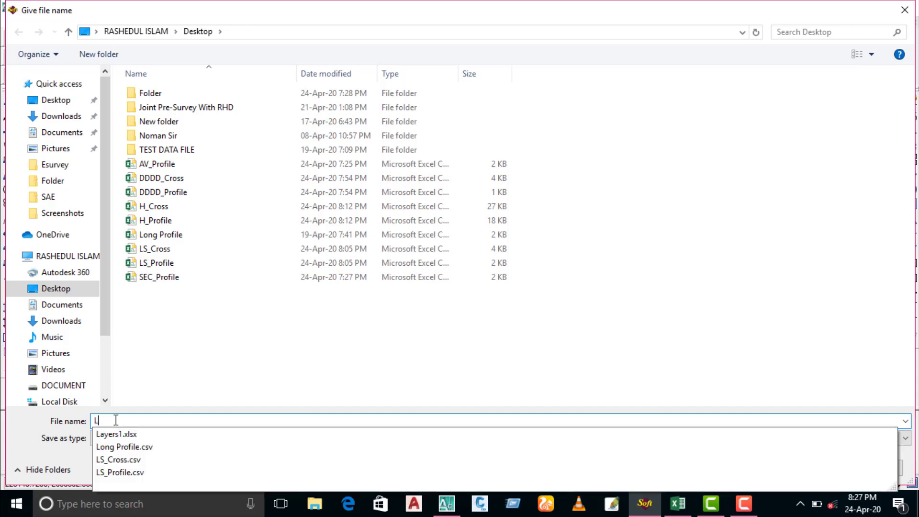
type("o")
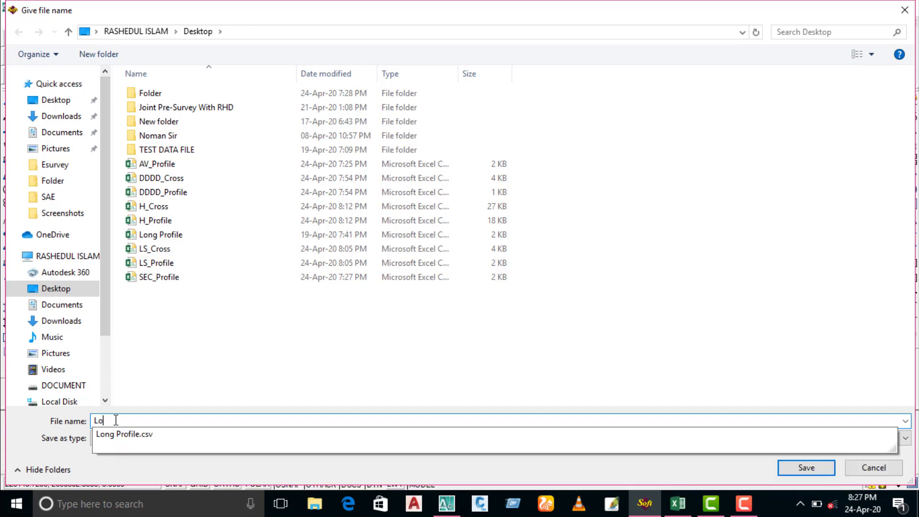
type("ng")
type("se")
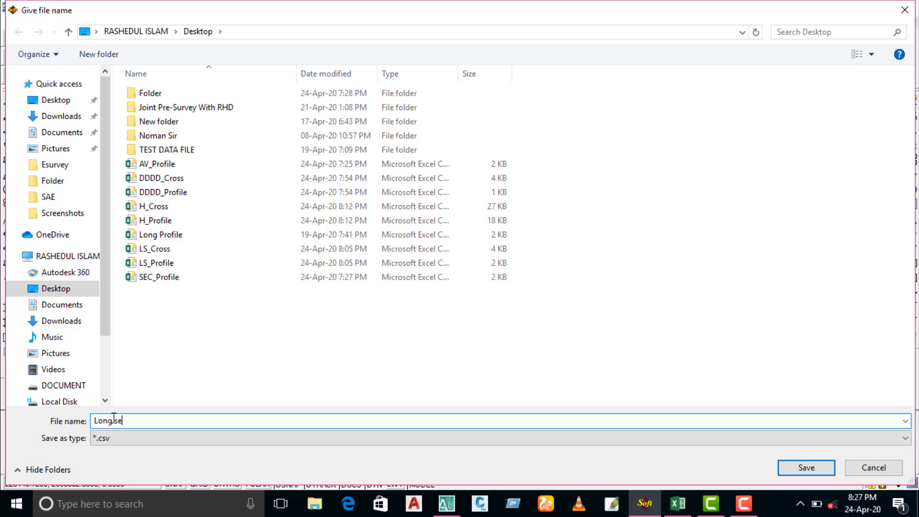
type("ction")
left_click(807, 467)
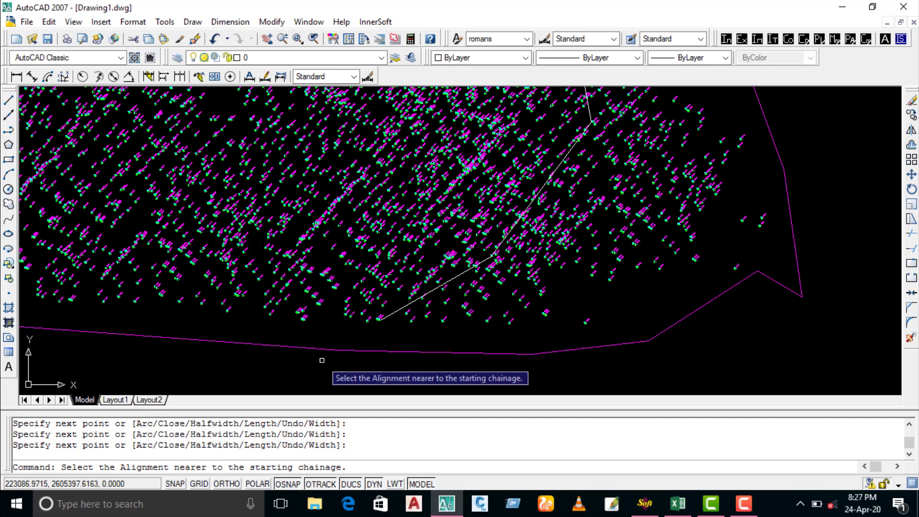
Zoom to the alignment and pick it near its start, generating 15 m chainage cross-sections along 431.654
scroll(400, 314, "down", 5)
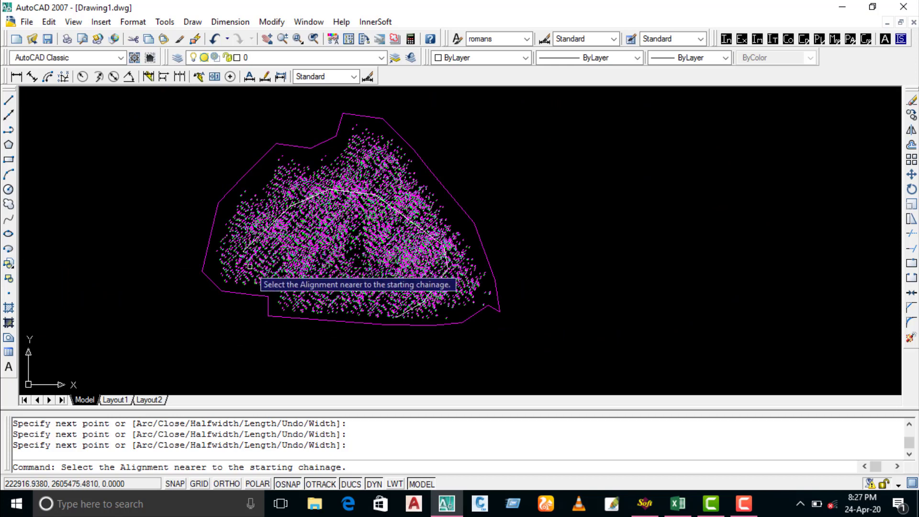
scroll(364, 321, "up", 2)
scroll(369, 320, "up", 2)
scroll(369, 320, "down", 1)
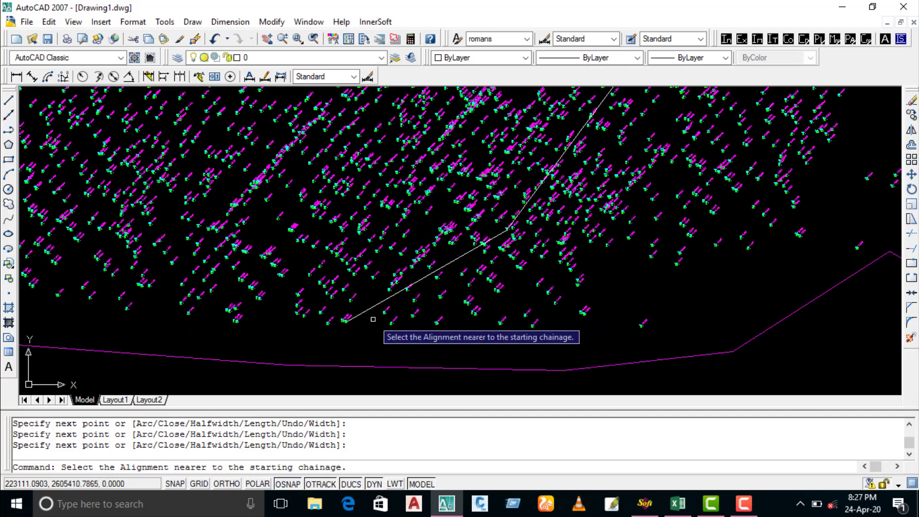
scroll(374, 319, "down", 1)
scroll(374, 319, "up", 2)
scroll(371, 319, "down", 2)
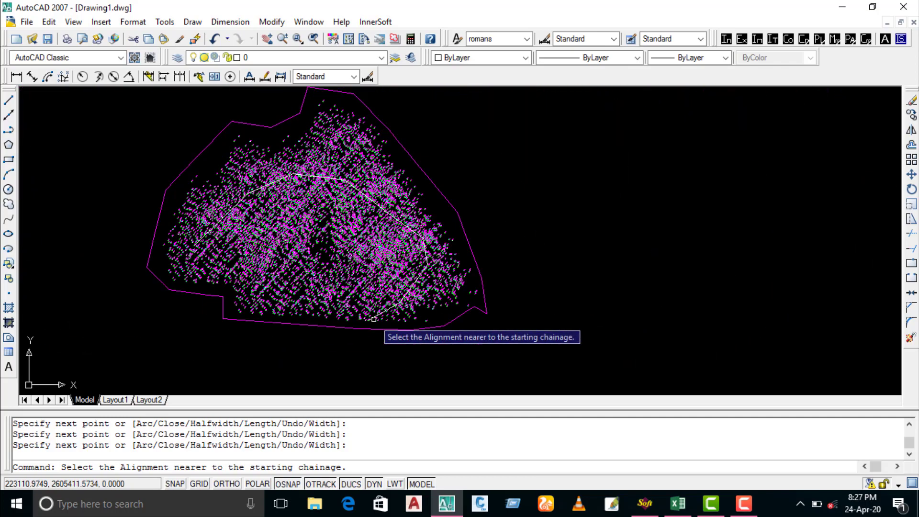
scroll(366, 318, "up", 2)
scroll(364, 318, "up", 1)
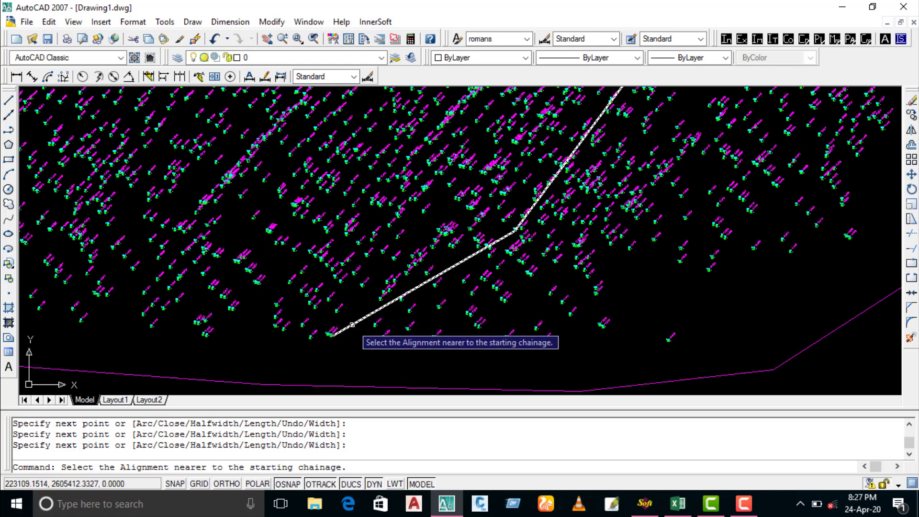
left_click(352, 325)
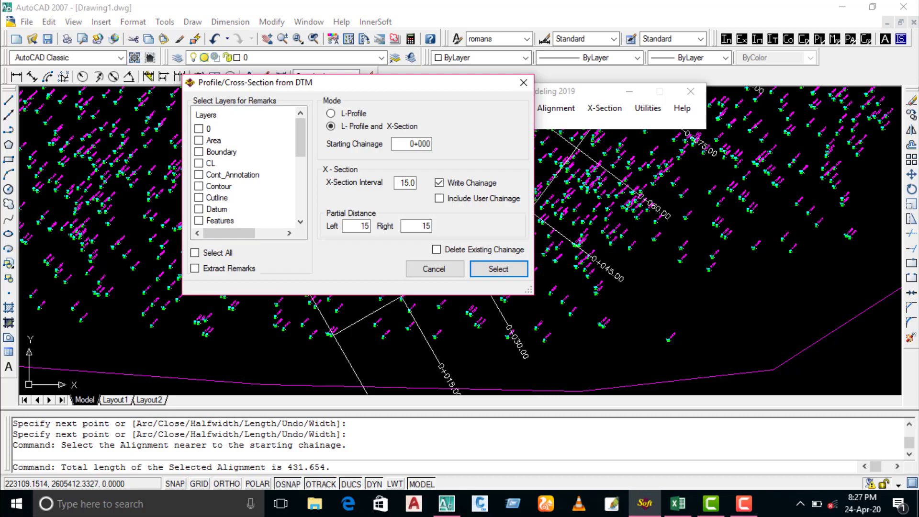
Dismiss the profile settings and zoom around the new cross-section lines
key("Return")
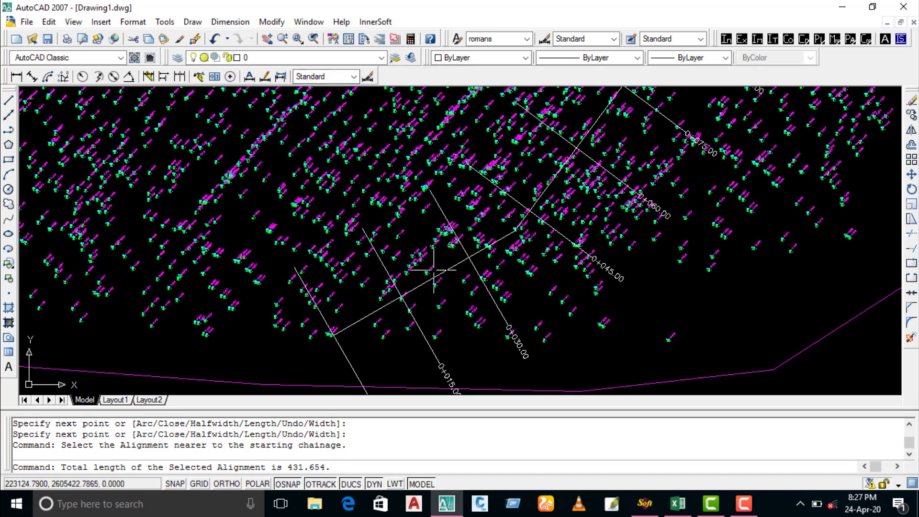
scroll(433, 270, "down", 5)
scroll(474, 179, "up", 4)
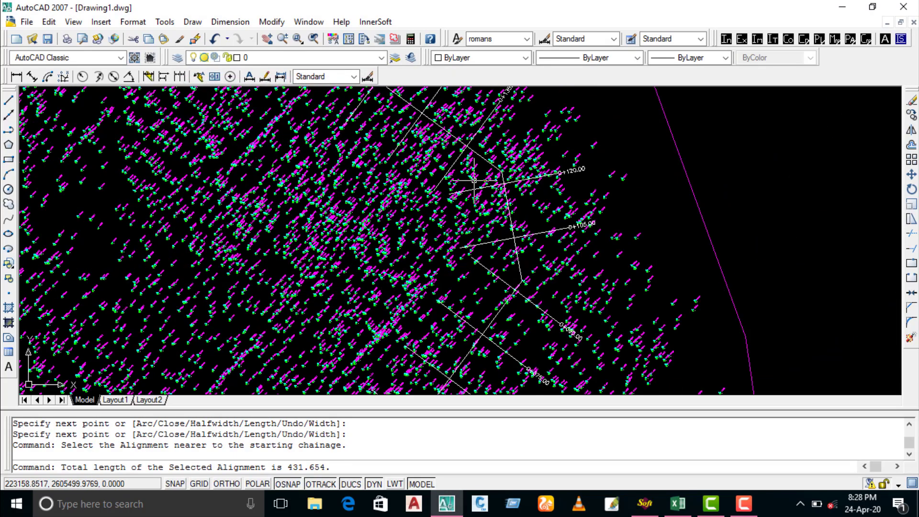
scroll(515, 153, "up", 5)
scroll(704, 198, "down", 4)
scroll(622, 287, "down", 4)
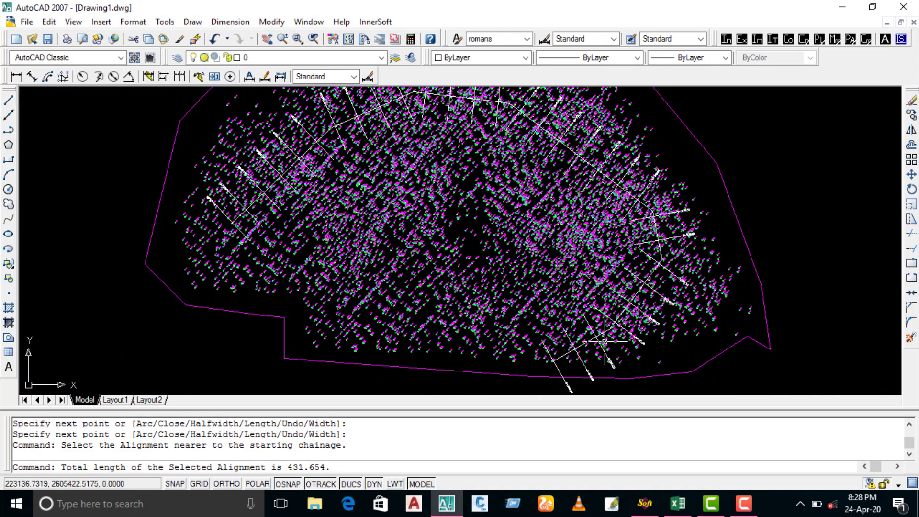
scroll(598, 357, "up", 2)
scroll(589, 371, "up", 2)
scroll(550, 335, "up", 2)
scroll(534, 302, "up", 1)
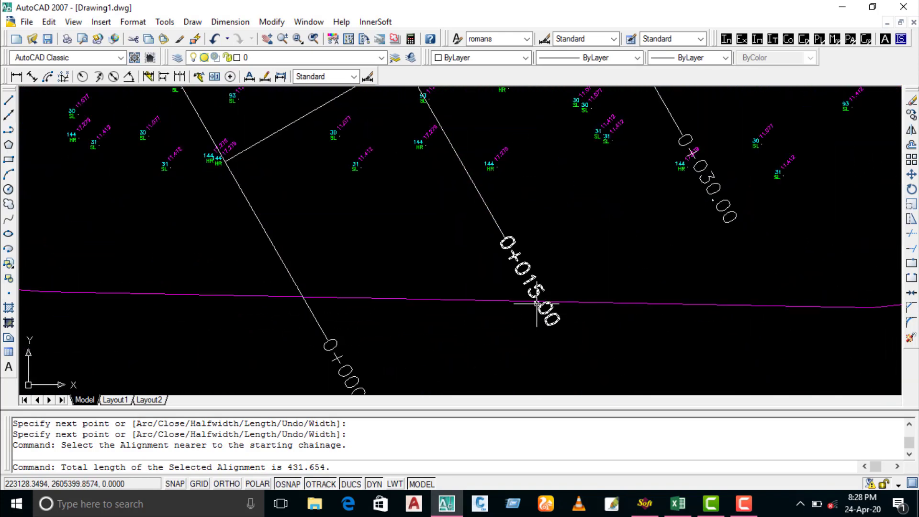
scroll(550, 289, "down", 2)
Pan to chainage 0+045.00 and zoom along the alignment's cross-sections
middle_click_drag(692, 191, 573, 244)
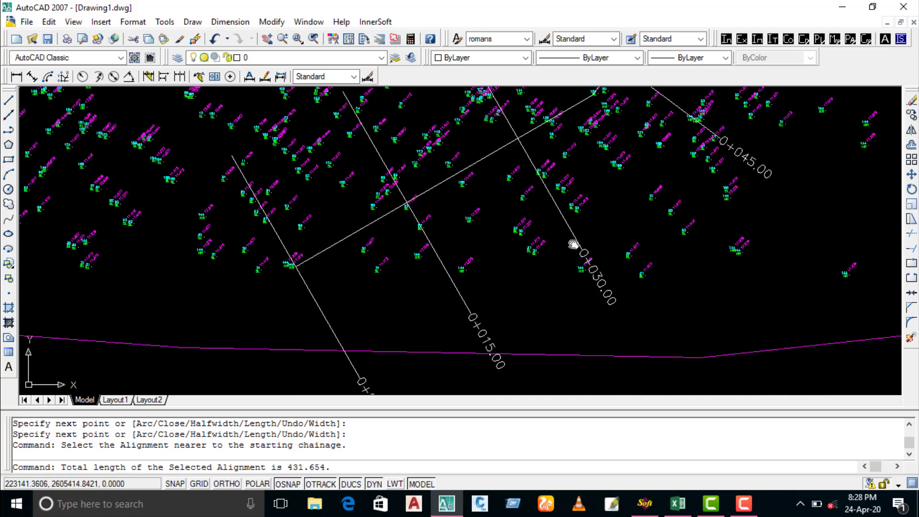
scroll(580, 278, "down", 1)
scroll(639, 258, "up", 2)
scroll(662, 196, "down", 4)
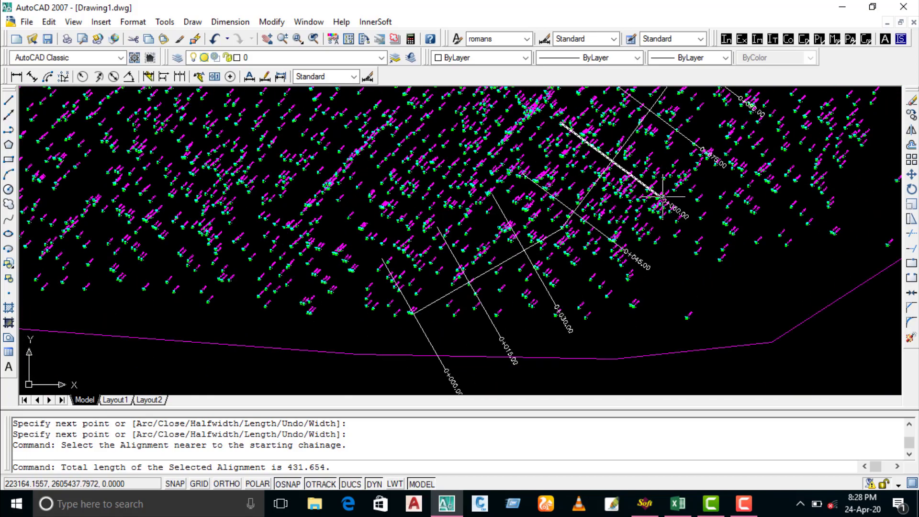
scroll(642, 240, "up", 2)
scroll(641, 242, "up", 3)
scroll(681, 244, "up", 2)
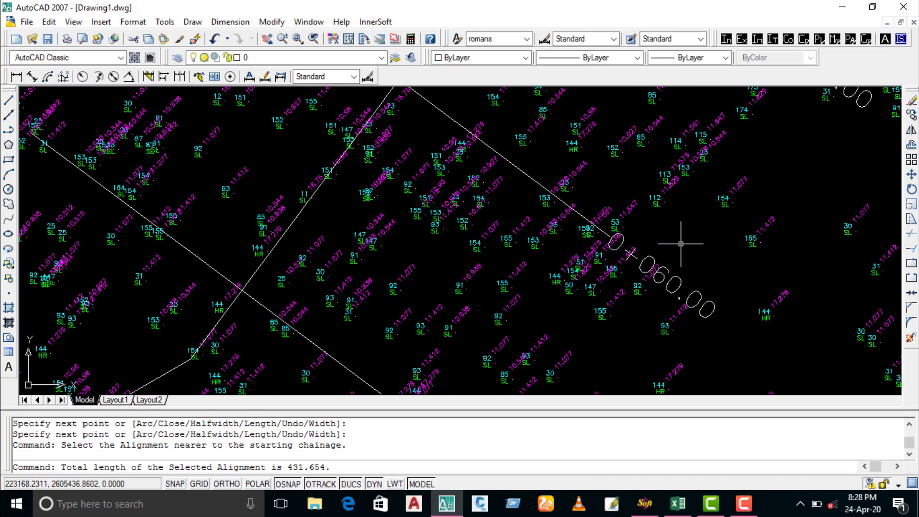
scroll(680, 244, "down", 2)
scroll(684, 234, "down", 1)
scroll(709, 196, "up", 2)
scroll(712, 209, "up", 1)
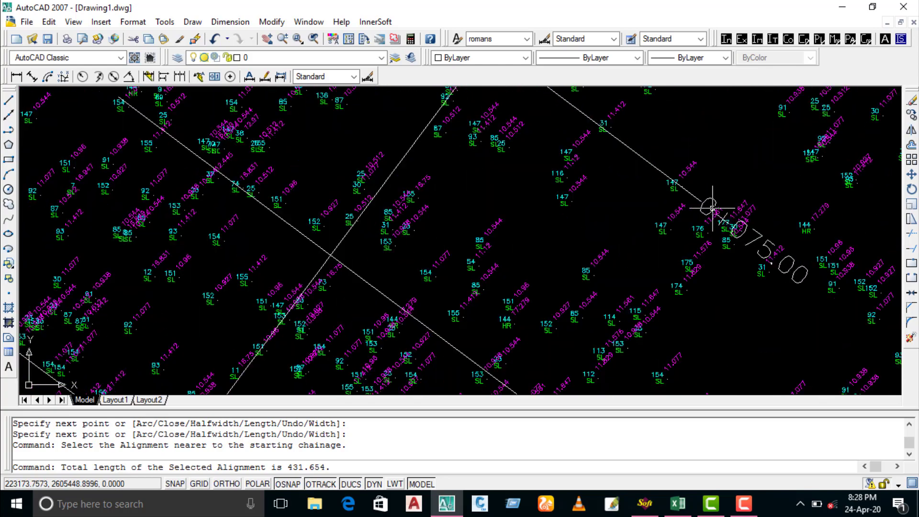
scroll(711, 206, "down", 1)
scroll(670, 211, "down", 2)
scroll(598, 215, "down", 1)
scroll(526, 219, "down", 1)
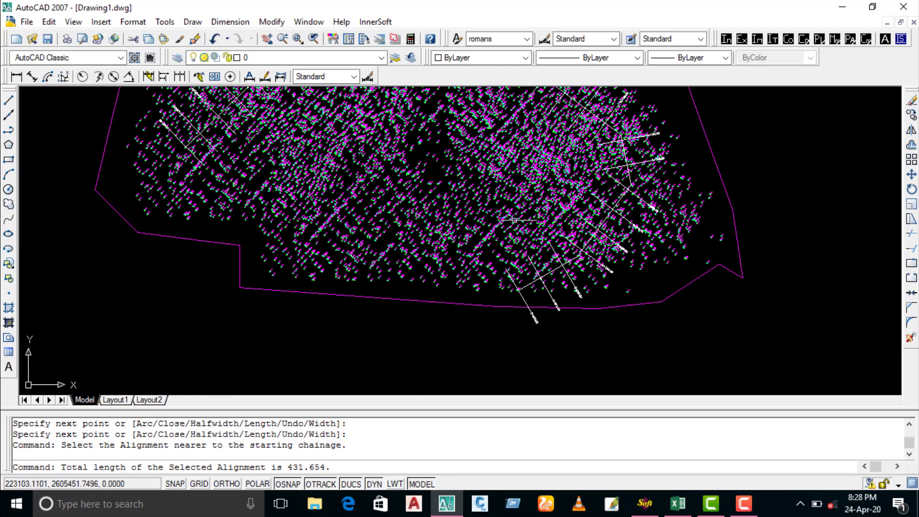
scroll(420, 160, "up", 2)
scroll(216, 236, "up", 1)
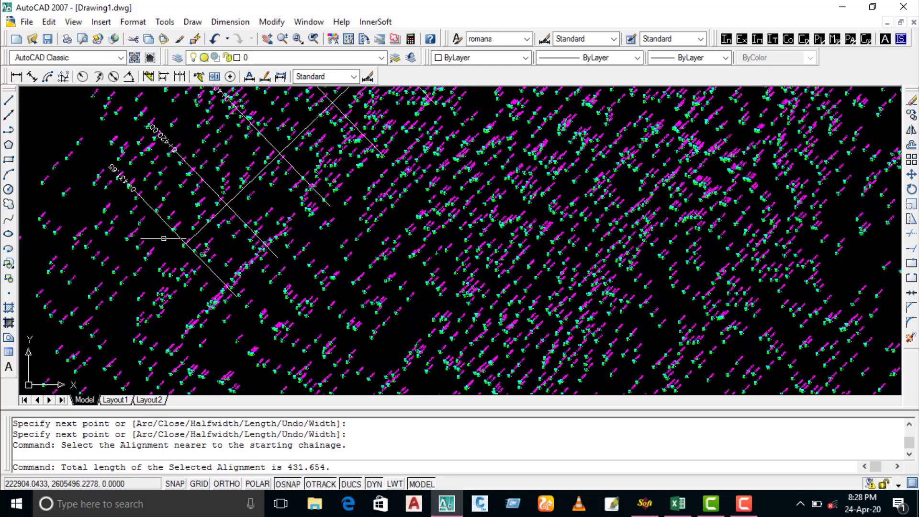
scroll(82, 164, "up", 1)
scroll(101, 177, "up", 2)
scroll(124, 186, "up", 1)
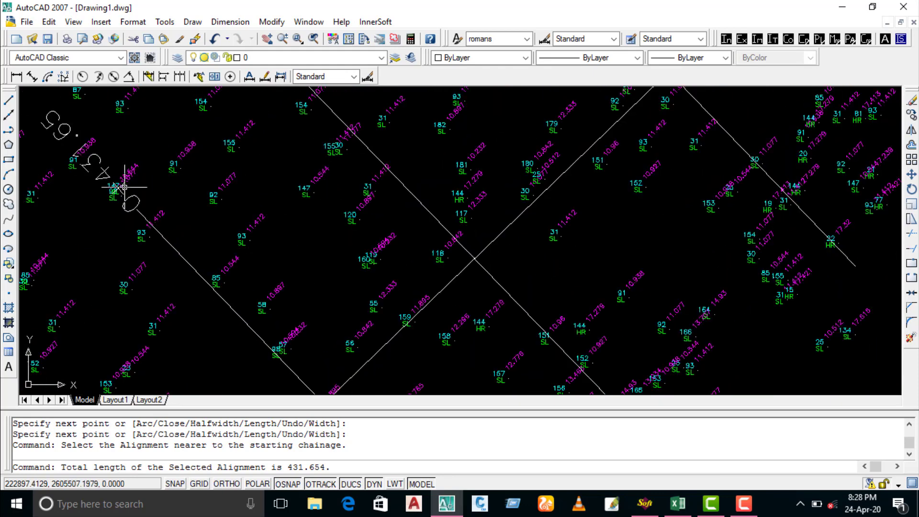
Inspect the cross-sections at the alignment's left end, then shift the survey area upper left
mouse_move(127, 166)
middle_mouse_down()
mouse_move(221, 181)
mouse_move(206, 197)
middle_mouse_up()
scroll(196, 206, "up", 2)
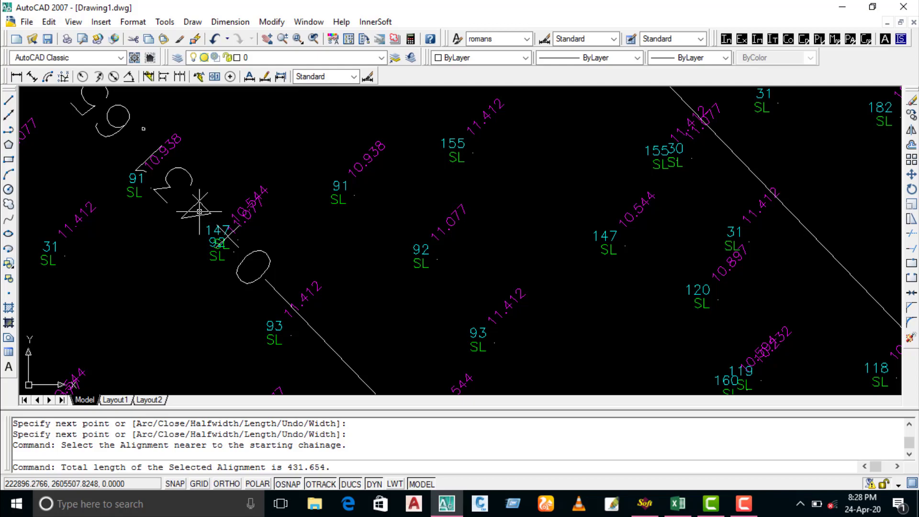
scroll(192, 175, "down", 3)
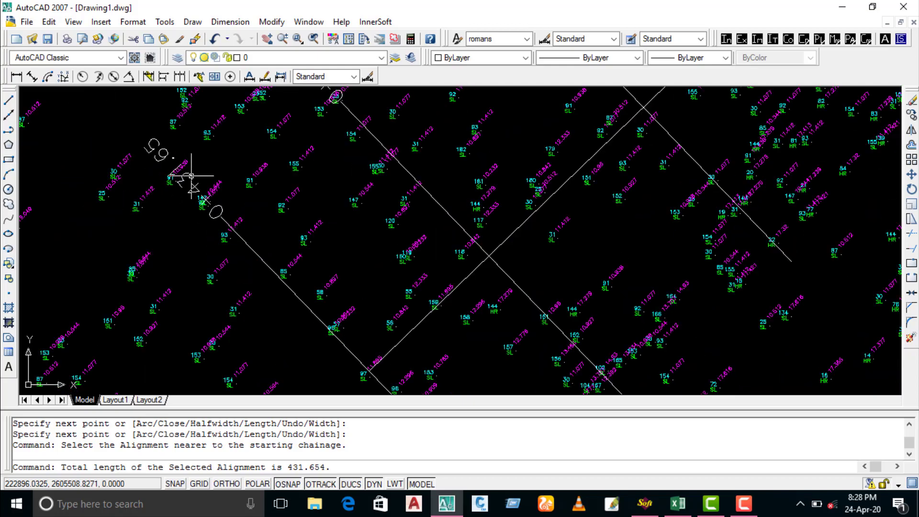
scroll(187, 163, "up", 1)
scroll(154, 160, "down", 3)
scroll(180, 262, "down", 1)
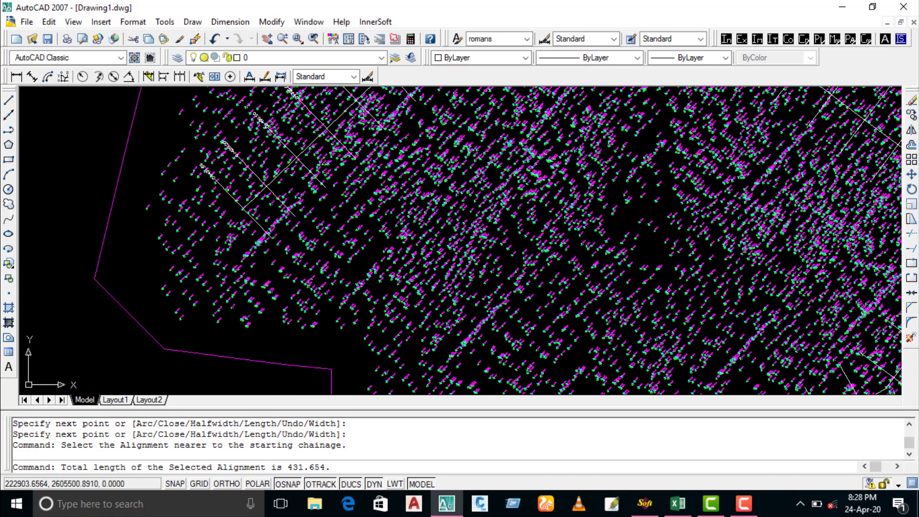
scroll(240, 199, "up", 1)
scroll(246, 201, "up", 3)
scroll(246, 203, "up", 2)
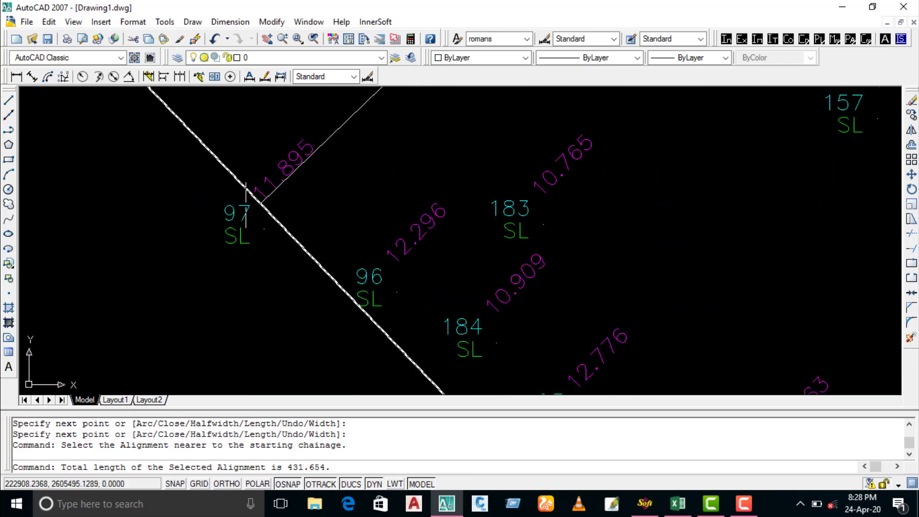
scroll(247, 203, "down", 3)
scroll(523, 185, "down", 2)
scroll(417, 153, "up", 1)
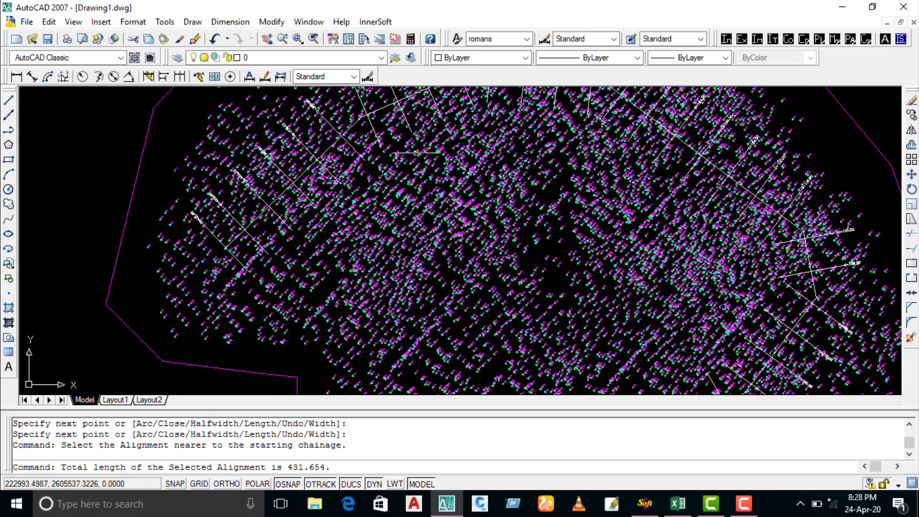
scroll(417, 152, "down", 1)
scroll(344, 187, "down", 1)
scroll(345, 187, "up", 1)
scroll(376, 184, "down", 3)
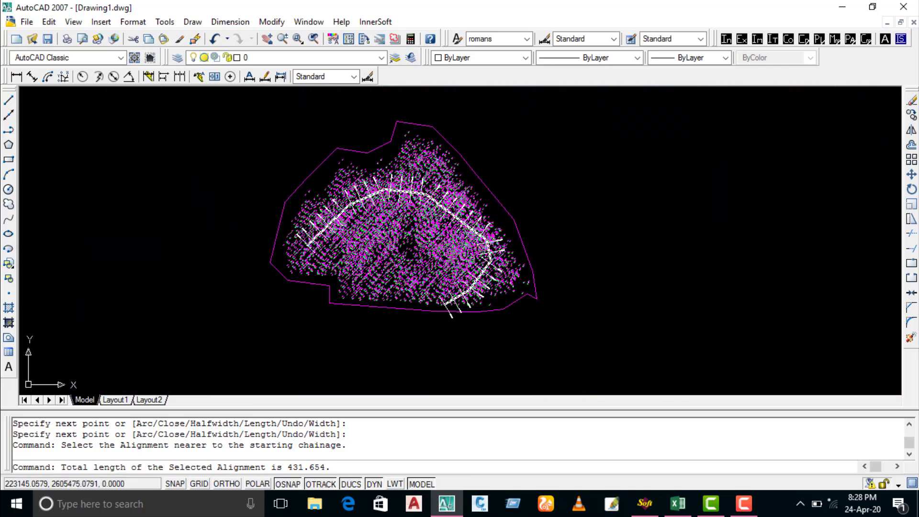
middle_click_drag(473, 260, 376, 195)
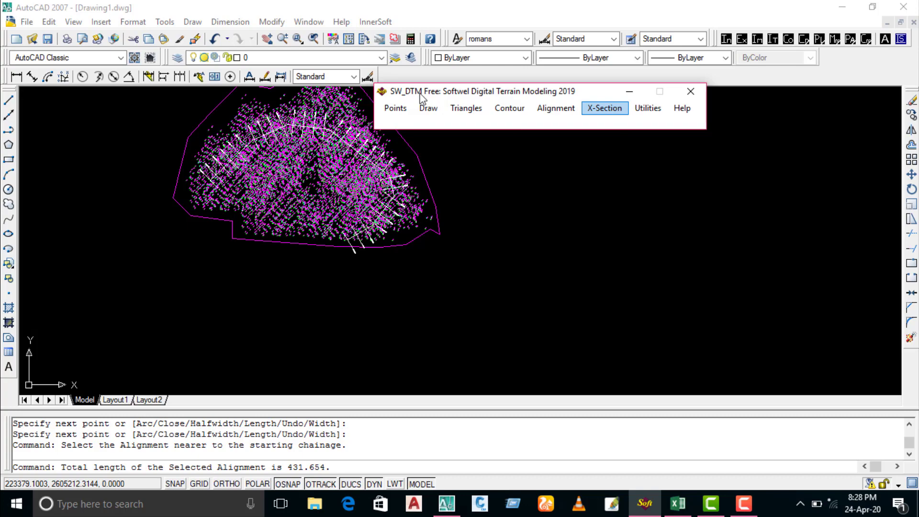
Move the SW_DTM window lower, zoom into the drawing, and list the X-Section commands
left_click_drag(467, 93, 527, 171)
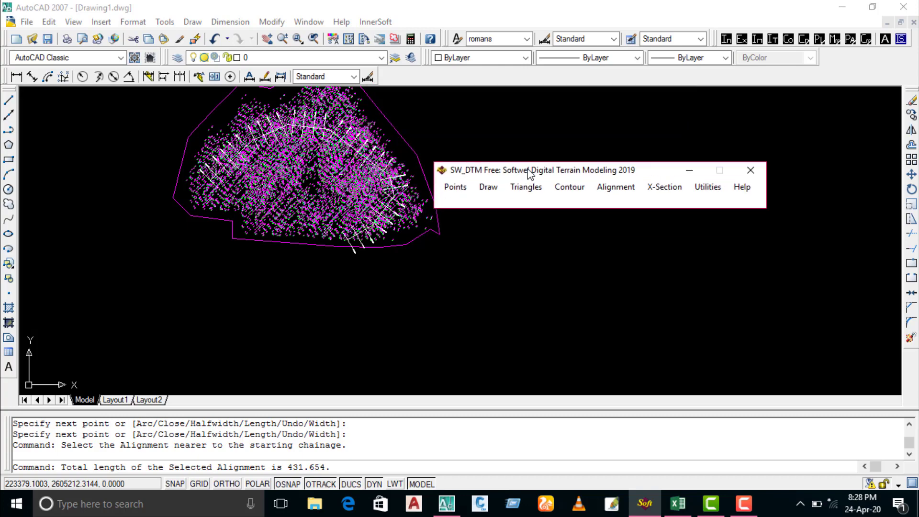
scroll(421, 133, "up", 3)
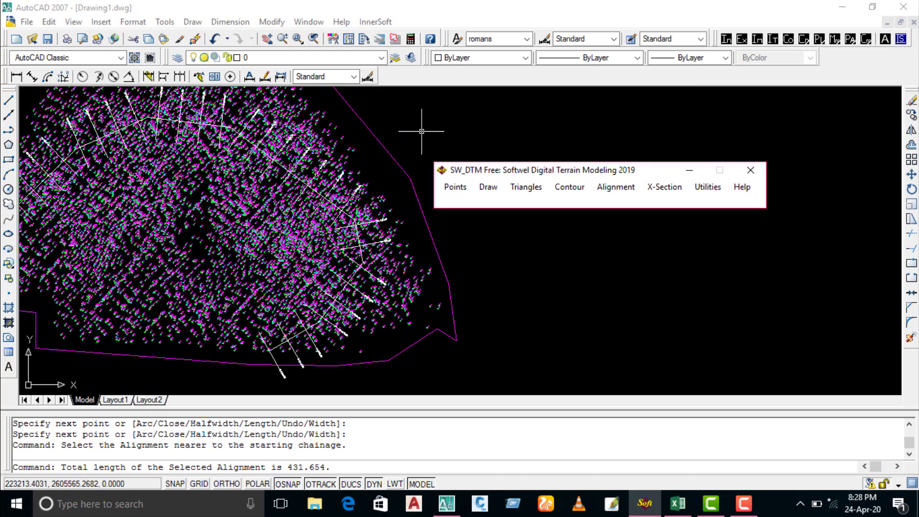
scroll(404, 160, "up", 2)
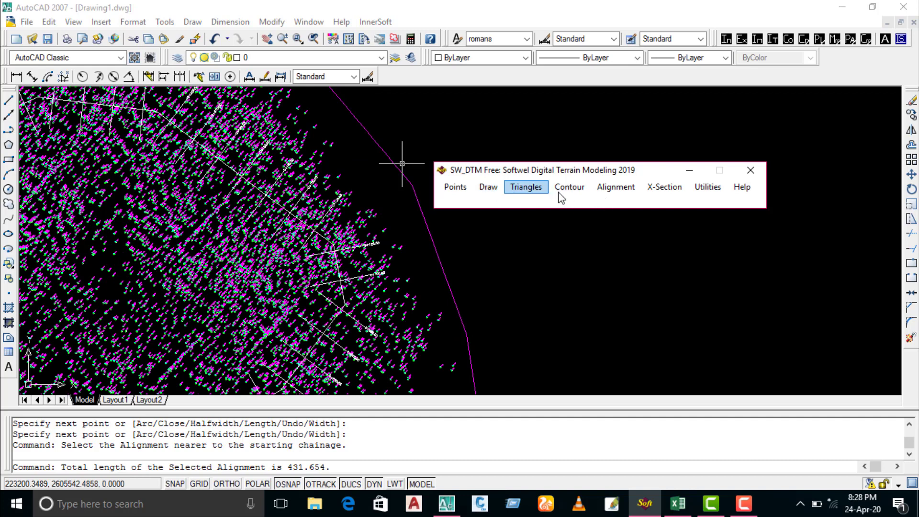
left_click(666, 192)
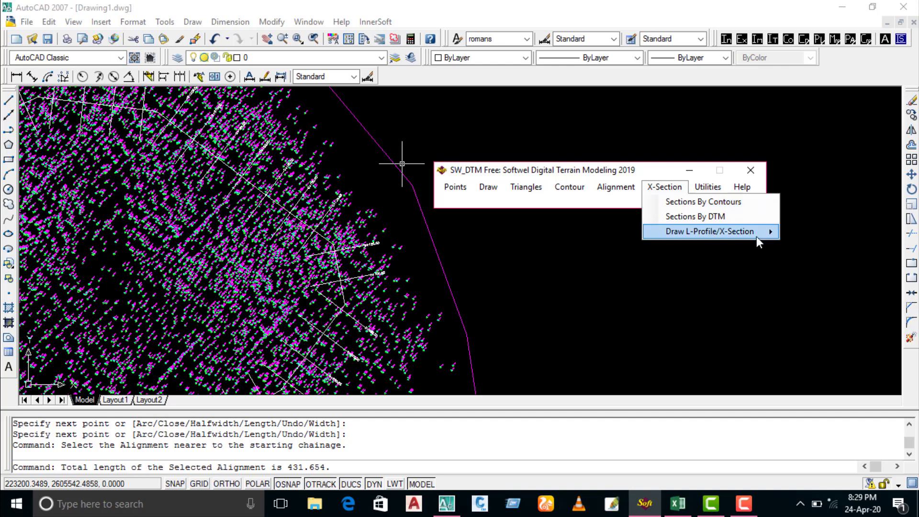
Set Draw L-Profile/X-Section to read the default file, 15 interval, including all chainages
mouse_move(711, 231)
left_click(814, 232)
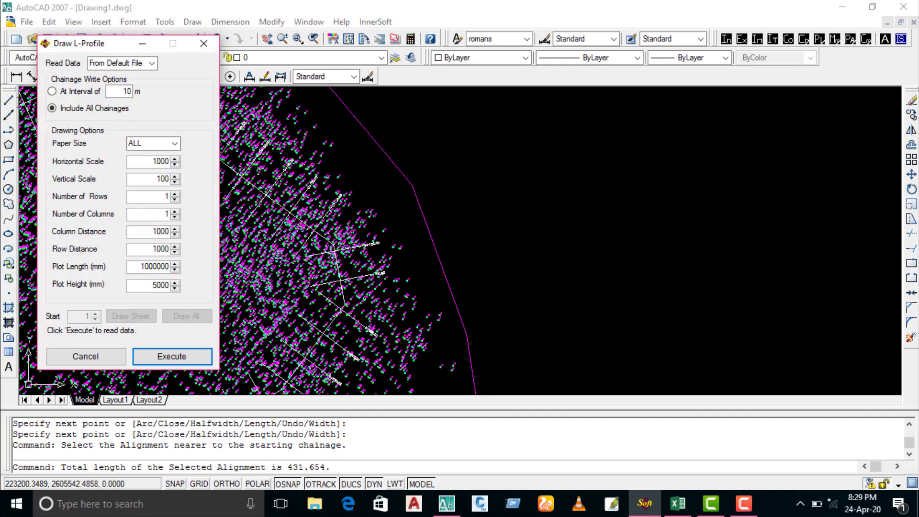
mouse_move(76, 47)
left_mouse_down()
mouse_move(410, 29)
mouse_move(516, 53)
left_mouse_up()
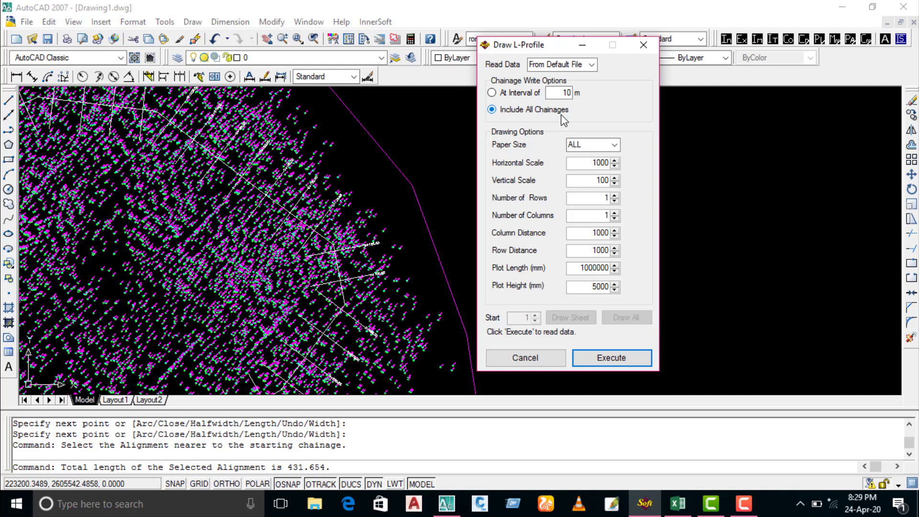
left_click(575, 67)
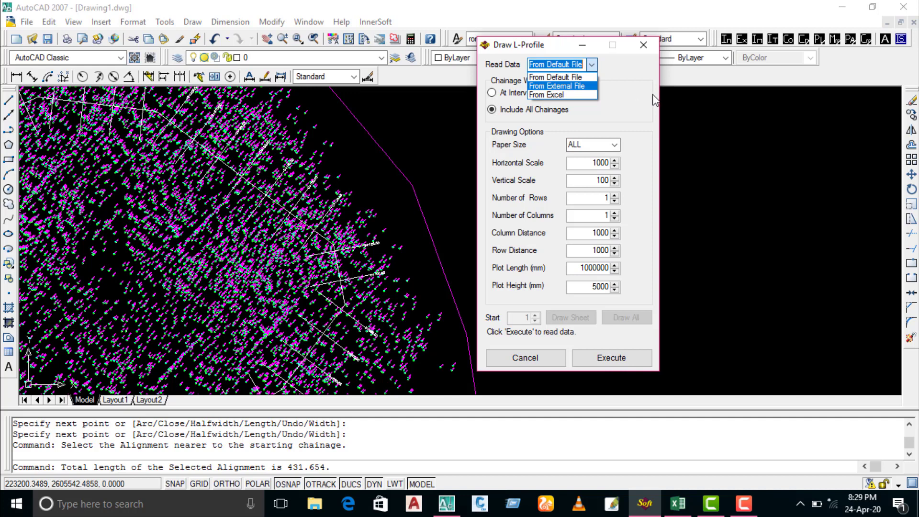
left_click(615, 118)
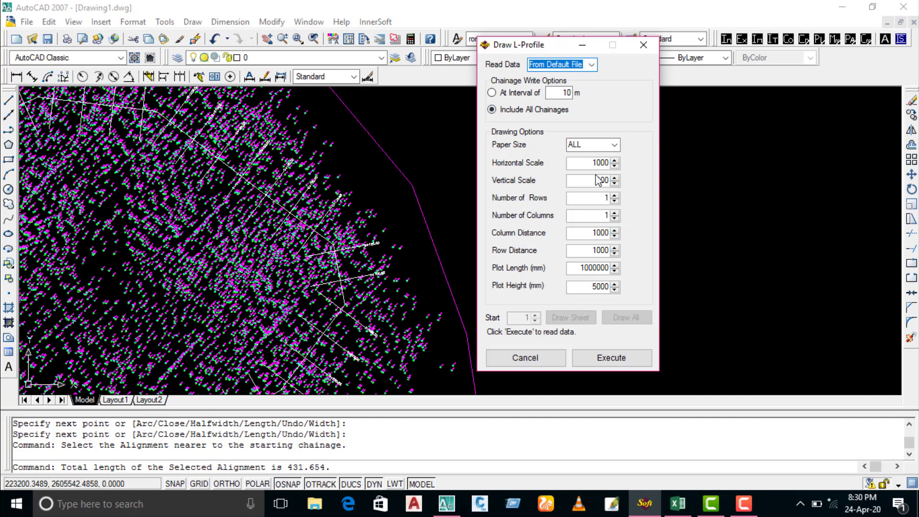
double_click(559, 93)
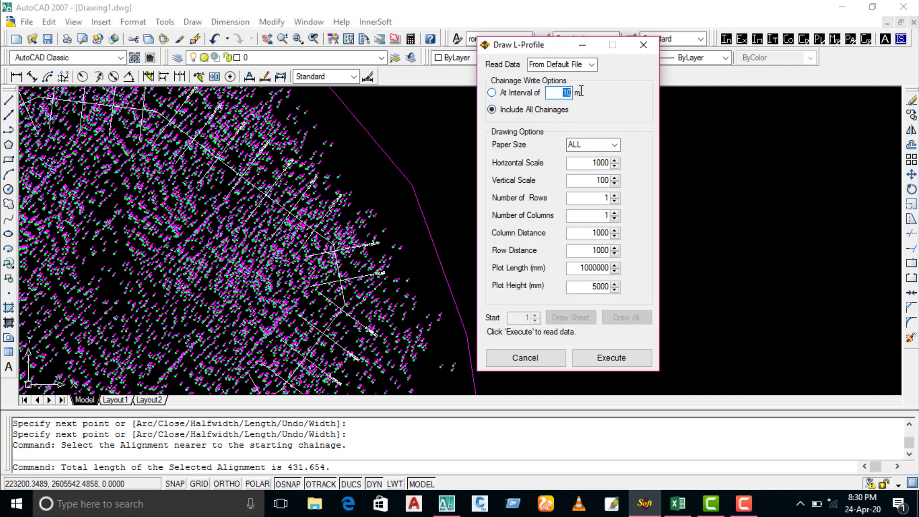
type("15")
left_click(553, 115)
Read the profile data and choose Draw All to draw the complete L-profile
left_click(607, 356)
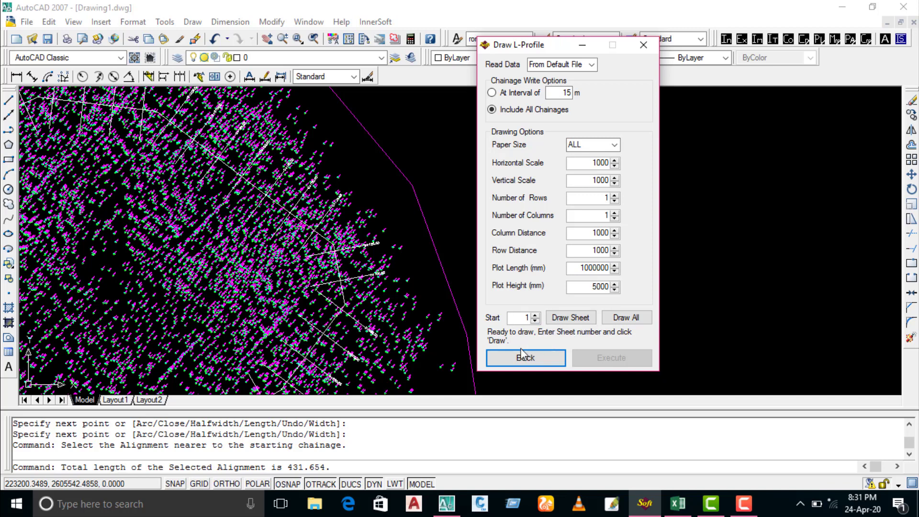
left_click(627, 318)
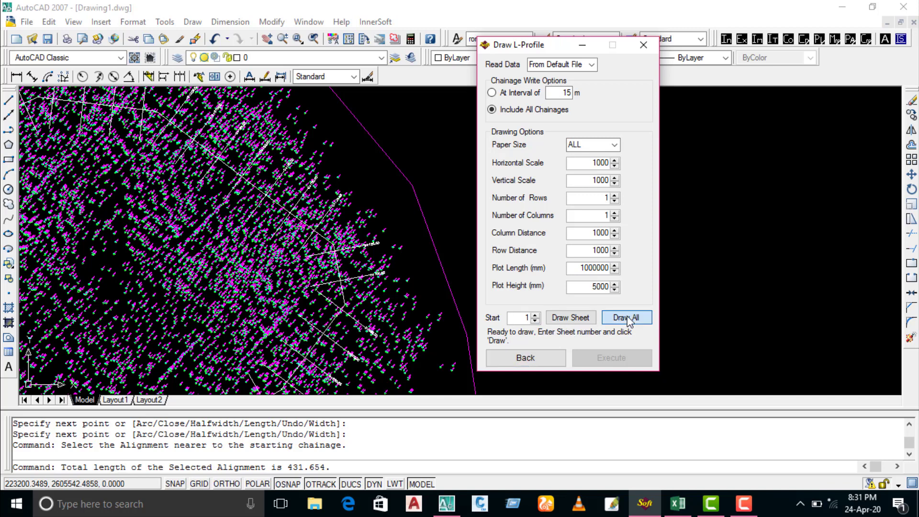
scroll(526, 306, "down", 3)
scroll(483, 232, "down", 2)
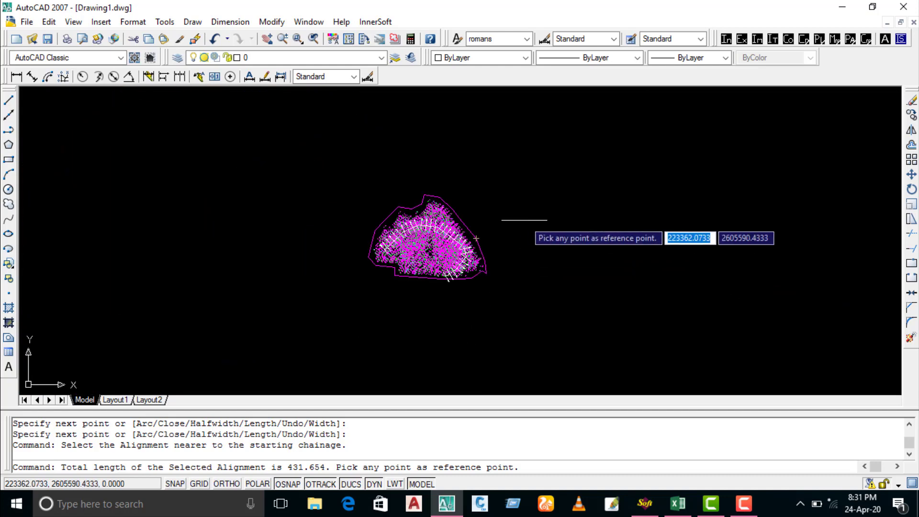
scroll(524, 220, "up", 3)
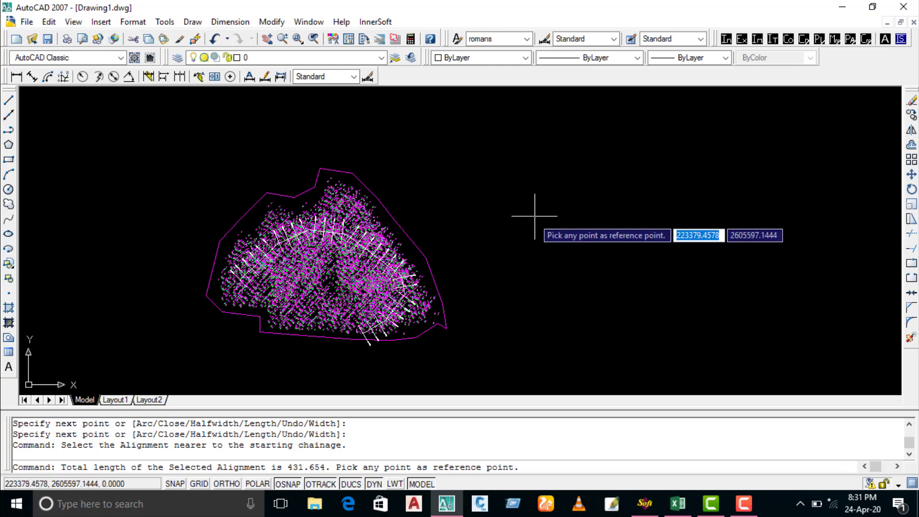
Place the L-profile at a reference point to the right of the survey
left_click(505, 197)
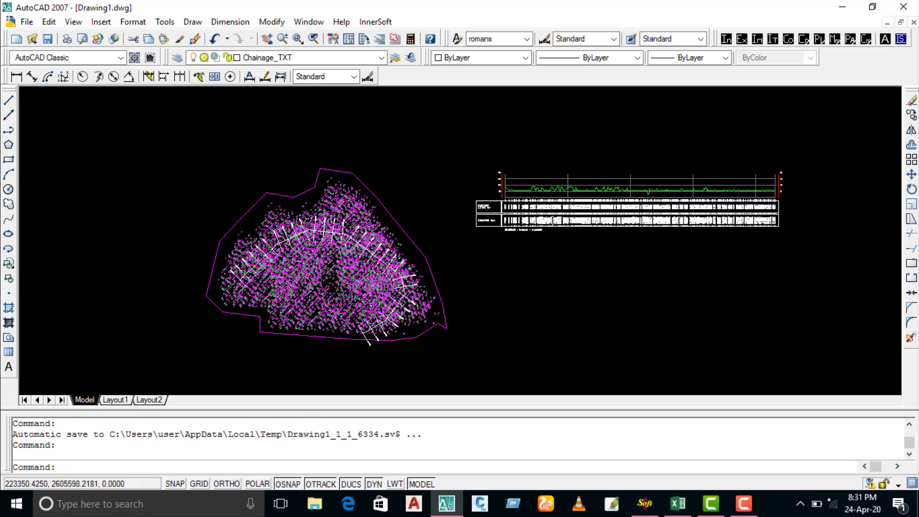
scroll(527, 218, "up", 4)
mouse_move(528, 143)
middle_mouse_down()
mouse_move(468, 173)
mouse_move(326, 165)
middle_mouse_up()
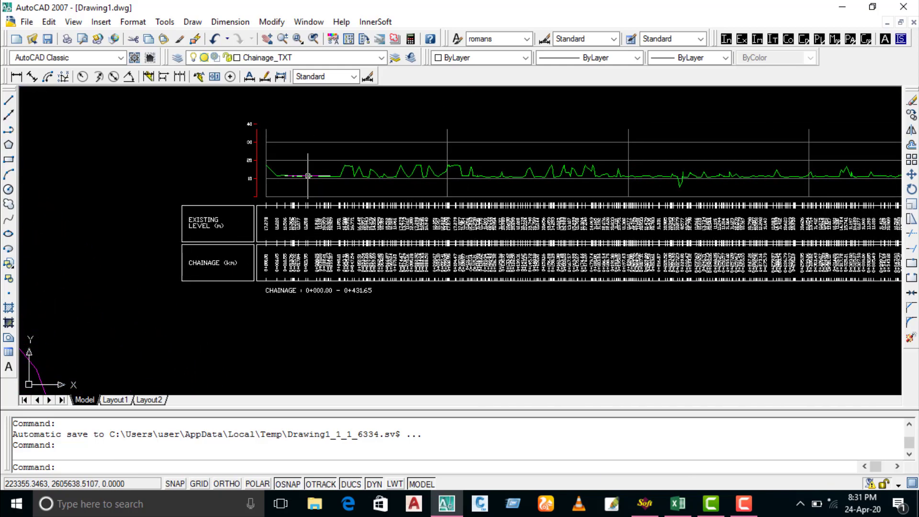
scroll(325, 191, "up", 2)
scroll(326, 192, "down", 3)
scroll(448, 146, "up", 2)
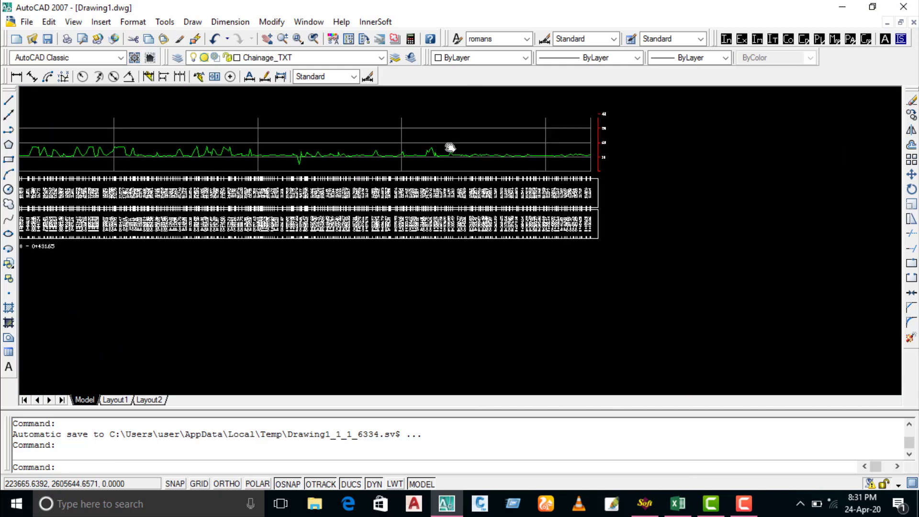
scroll(570, 150, "up", 2)
scroll(441, 158, "up", 2)
scroll(835, 158, "up", 2)
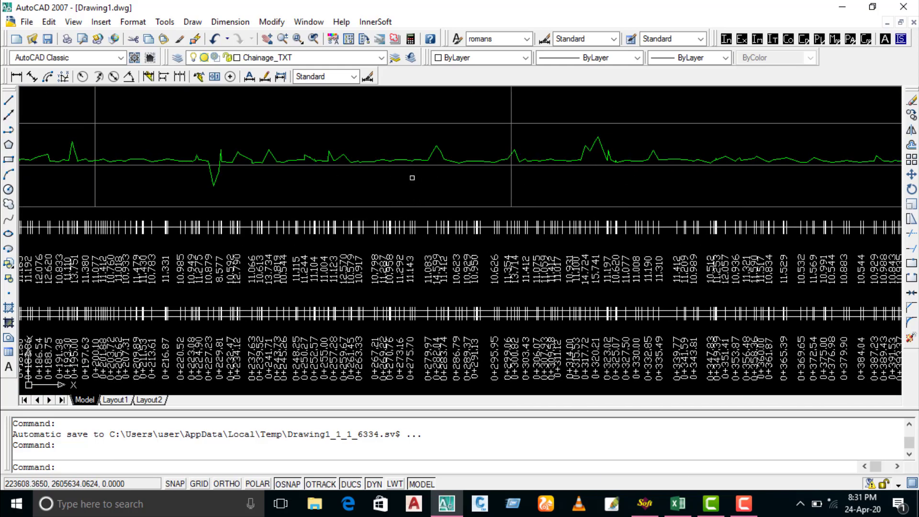
Pan and zoom along the profile's level and chainage bands from 0+000.00 to 0+431.65
middle_click_drag(413, 177, 589, 148)
scroll(534, 158, "down", 2)
scroll(191, 143, "down", 3)
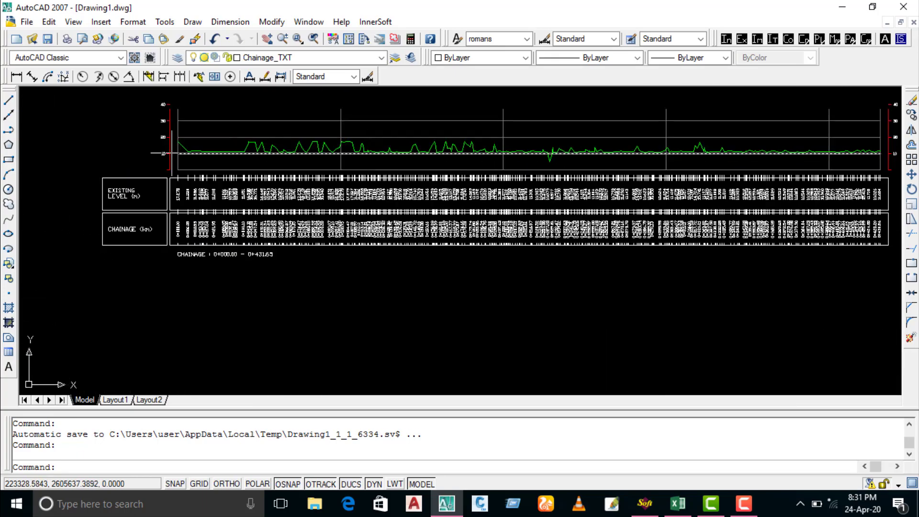
scroll(186, 142, "up", 4)
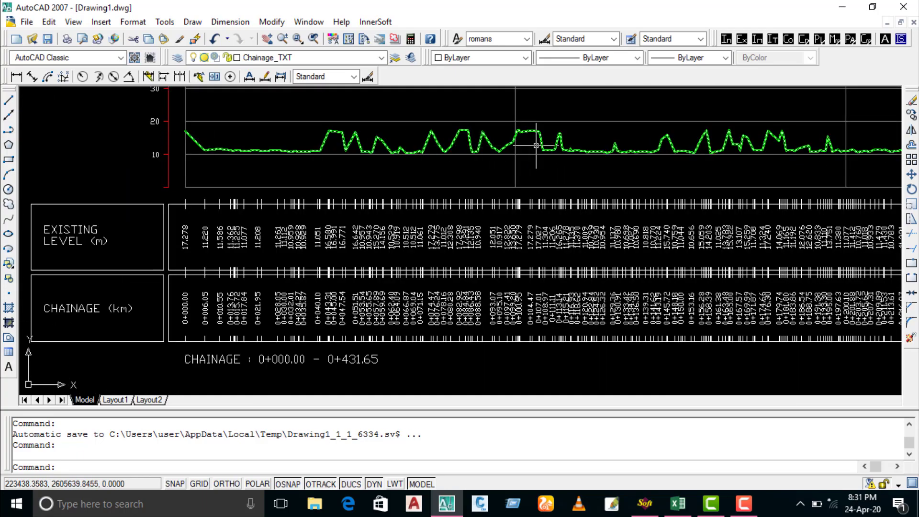
scroll(537, 140, "down", 2)
scroll(527, 139, "down", 2)
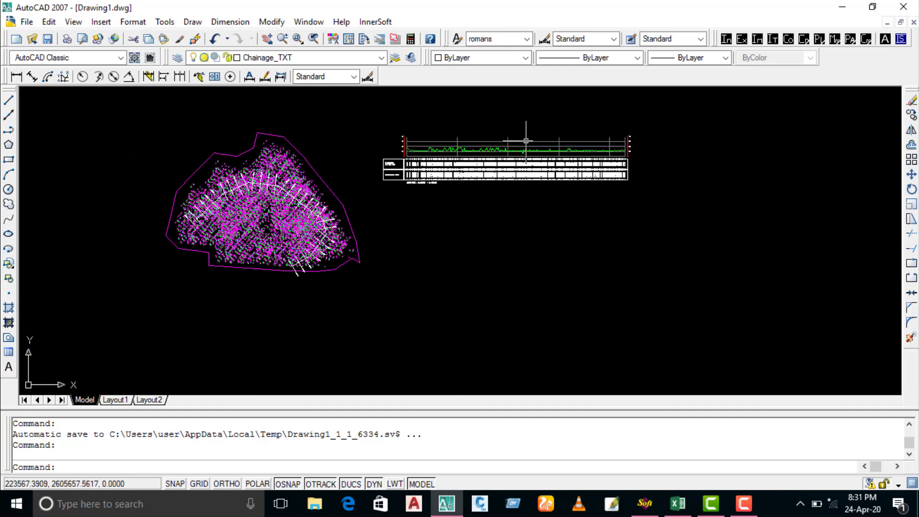
scroll(643, 98, "up", 3)
scroll(224, 171, "up", 3)
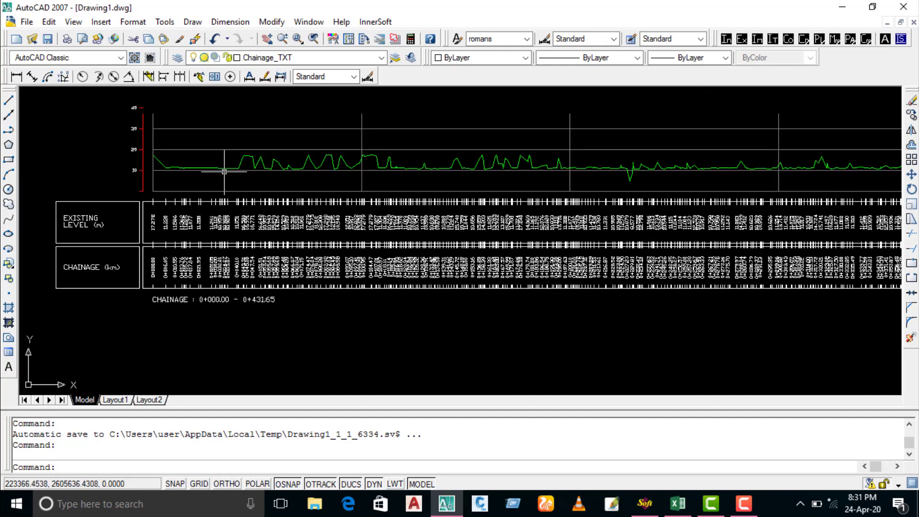
scroll(589, 170, "down", 1)
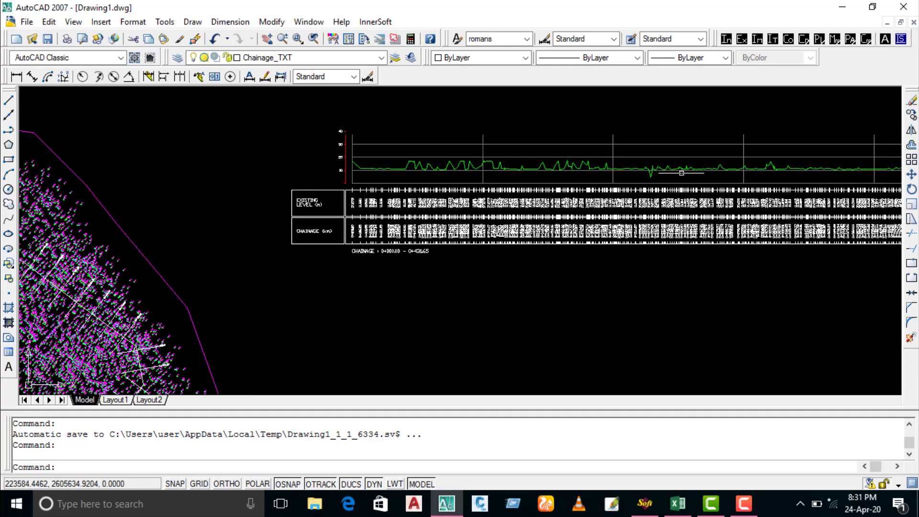
middle_click_drag(589, 170, 537, 154)
scroll(550, 165, "down", 1)
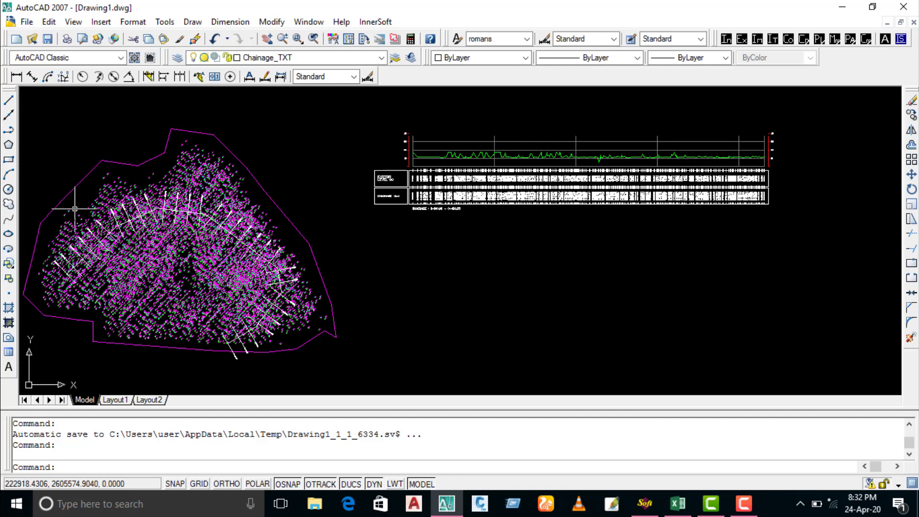
scroll(431, 159, "up", 3)
scroll(430, 160, "up", 2)
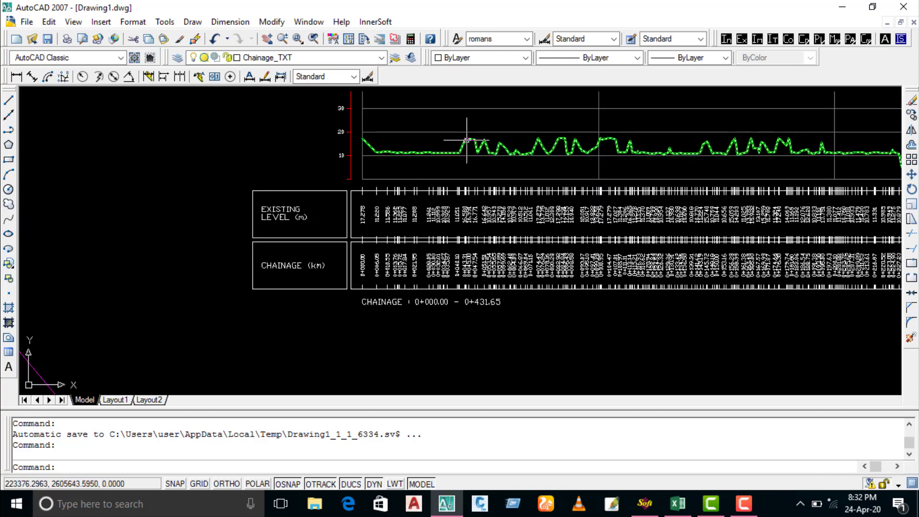
scroll(573, 165, "down", 4)
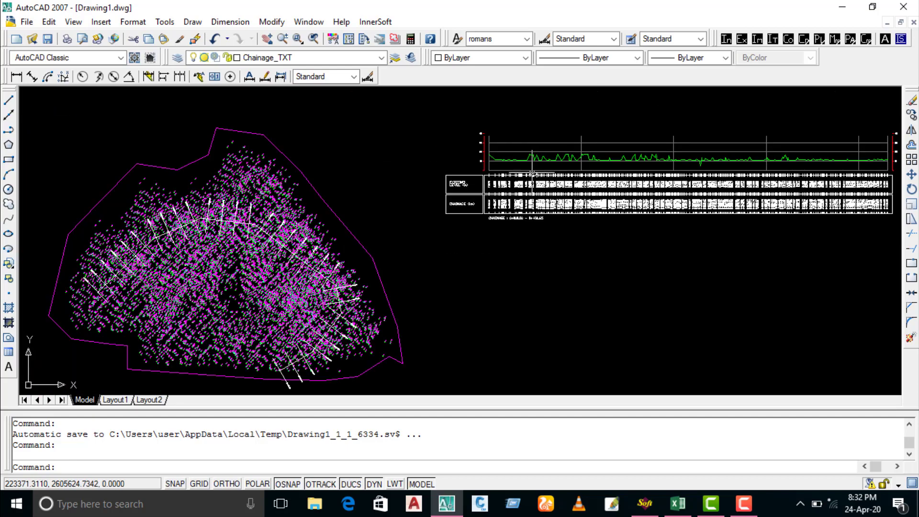
scroll(306, 369, "up", 2)
scroll(308, 370, "down", 2)
scroll(312, 371, "up", 1)
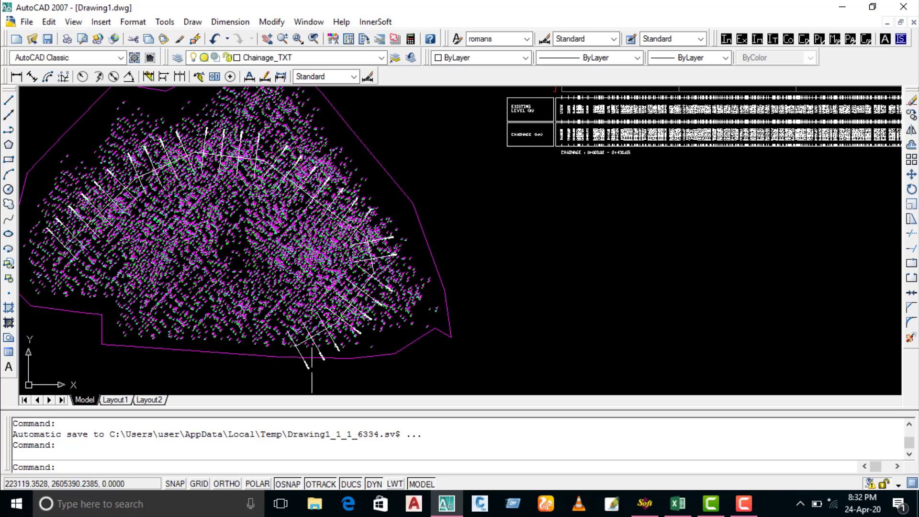
scroll(312, 371, "up", 2)
scroll(306, 330, "down", 1)
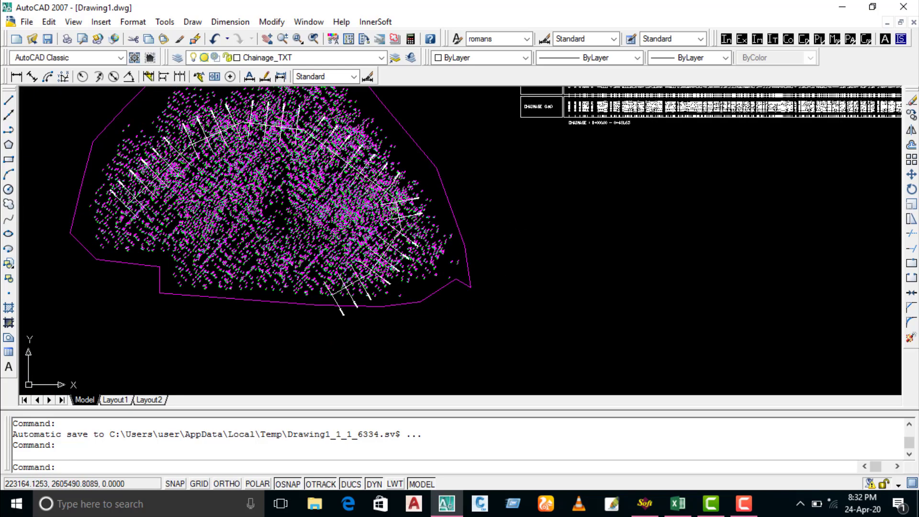
scroll(306, 253, "down", 1)
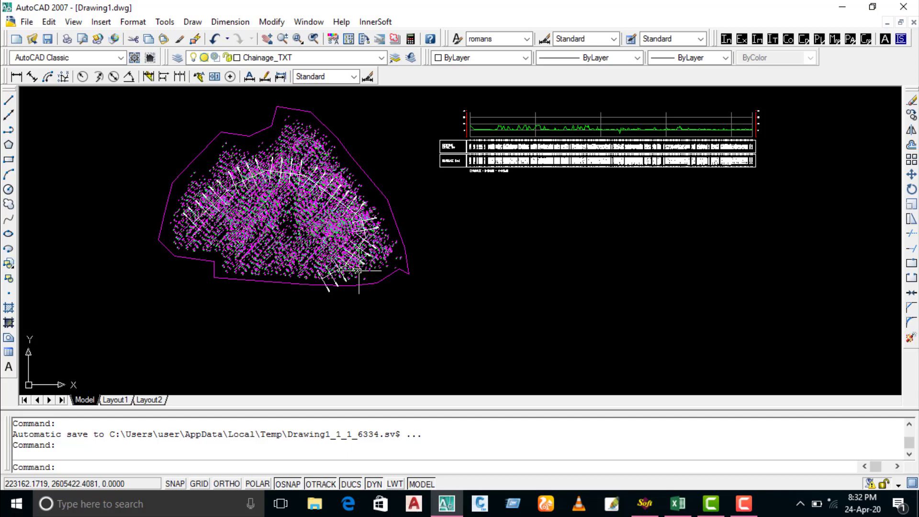
scroll(359, 271, "up", 3)
scroll(358, 271, "up", 3)
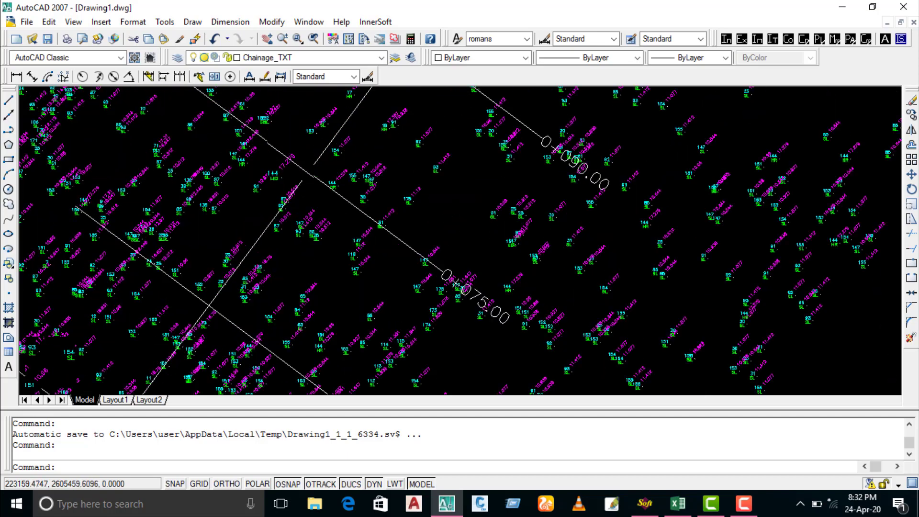
mouse_move(358, 271)
middle_mouse_down()
mouse_move(318, 281)
mouse_move(328, 263)
middle_mouse_up()
scroll(329, 263, "up", 3)
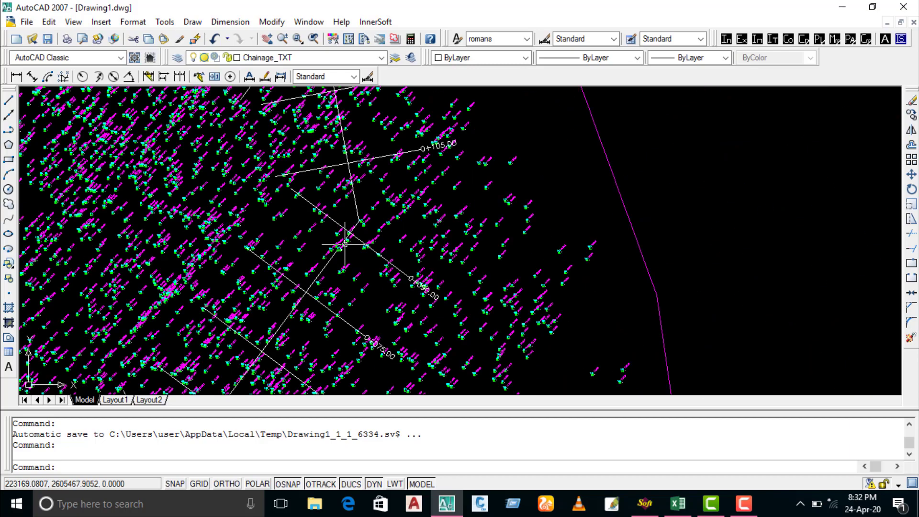
scroll(343, 225, "down", 5)
scroll(329, 124, "up", 2)
scroll(329, 163, "up", 2)
scroll(329, 158, "up", 1)
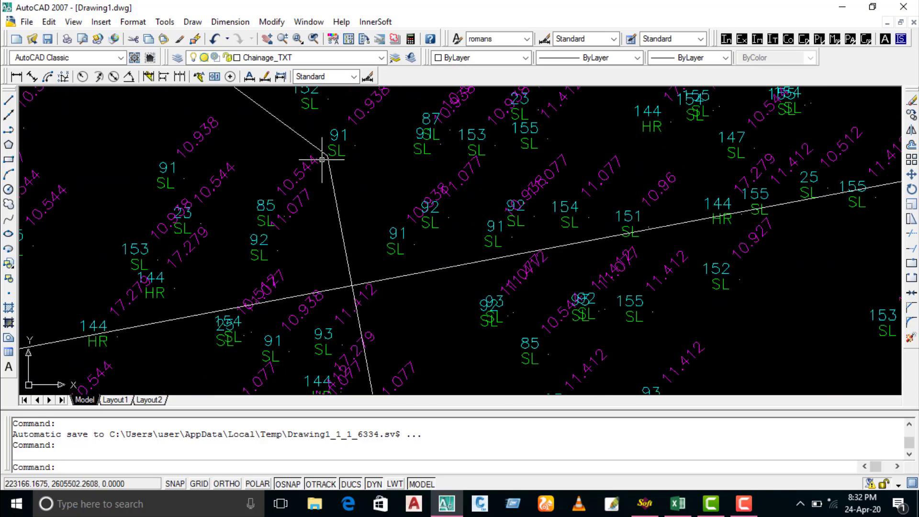
scroll(330, 203, "down", 1)
scroll(330, 204, "down", 5)
scroll(334, 277, "down", 6)
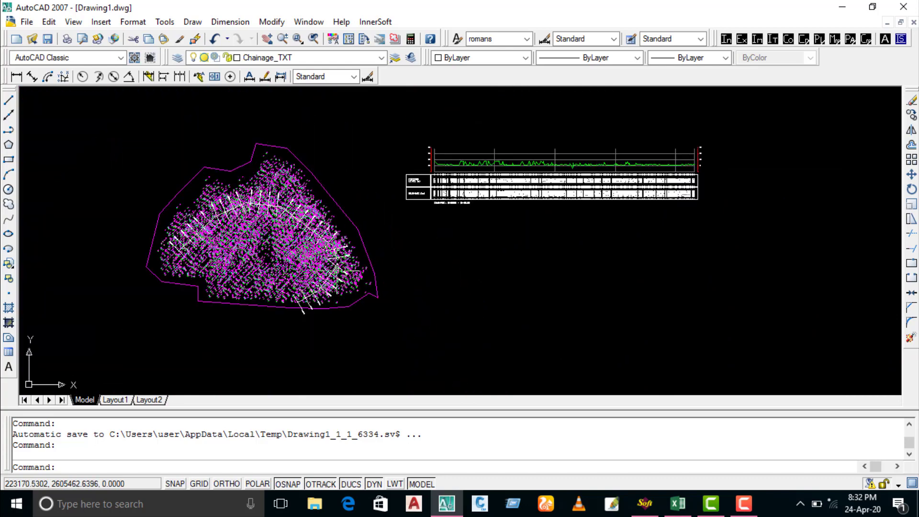
scroll(331, 242, "up", 2)
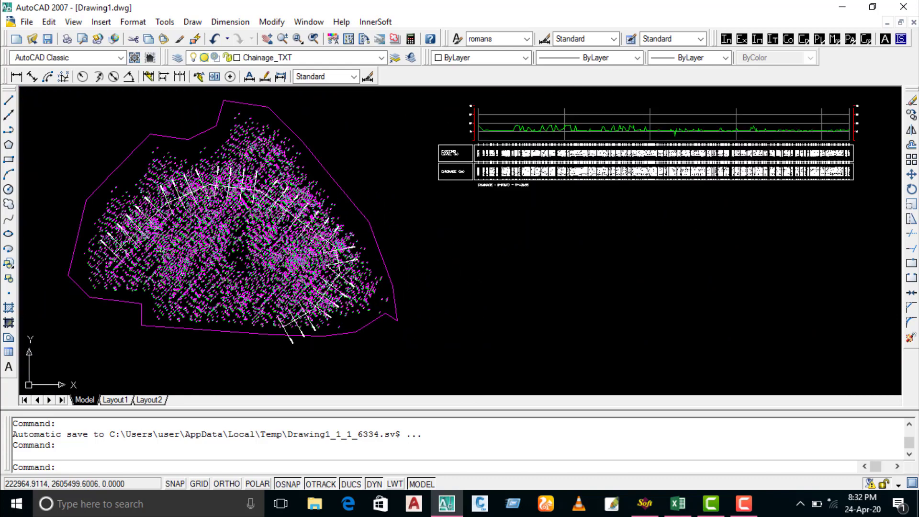
scroll(531, 153, "up", 1)
scroll(465, 158, "up", 1)
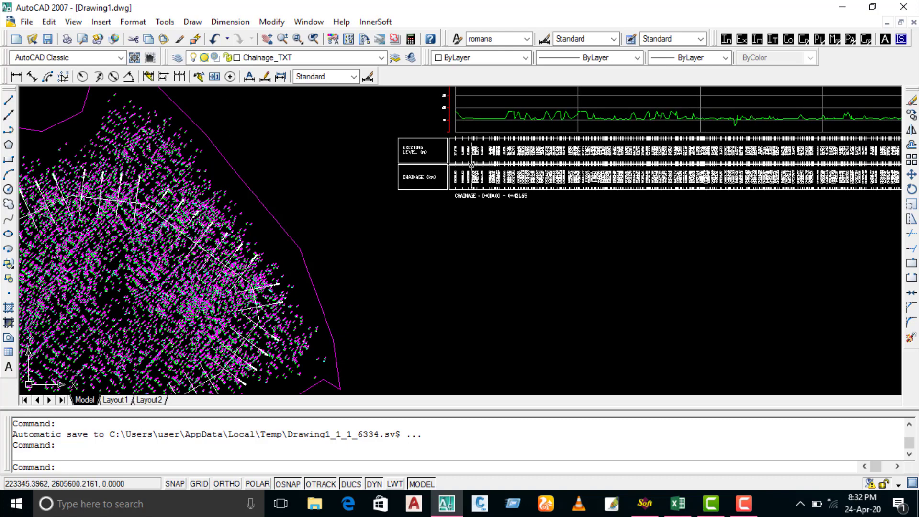
scroll(430, 192, "up", 1)
scroll(406, 206, "up", 2)
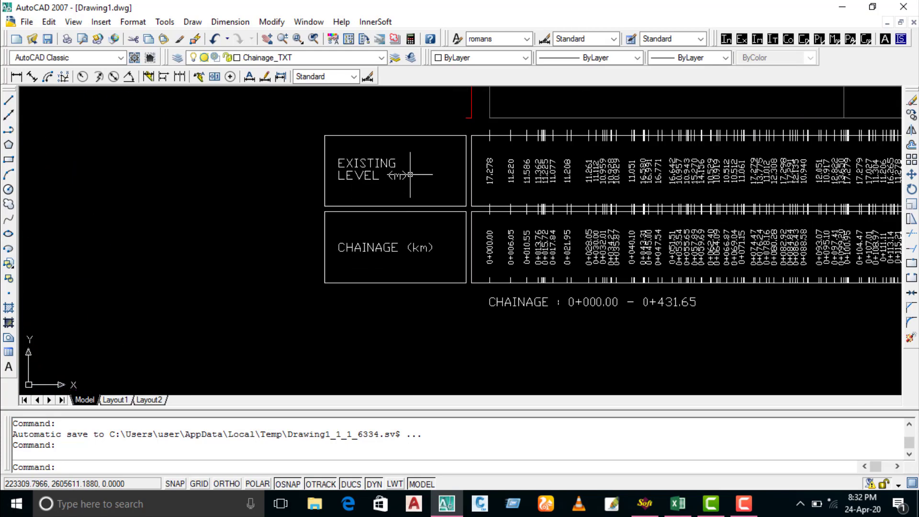
scroll(404, 245, "down", 1)
scroll(427, 222, "up", 1)
scroll(428, 222, "up", 1)
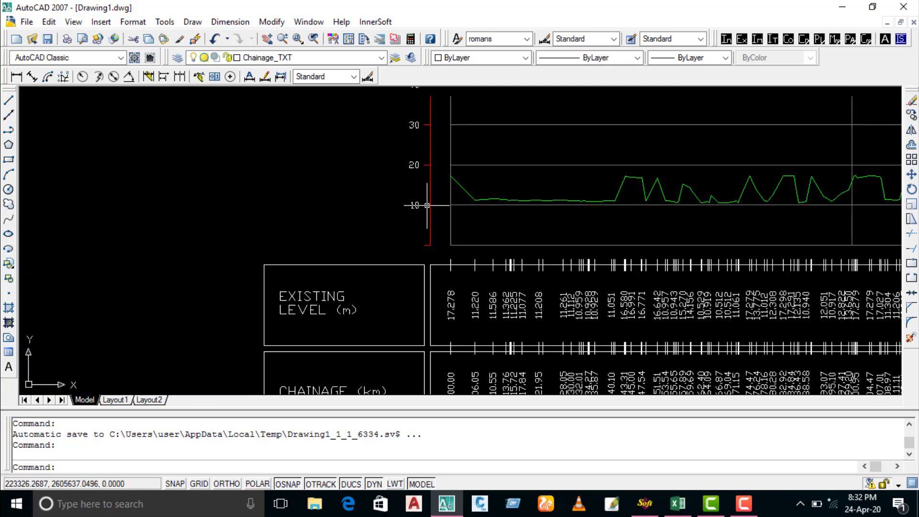
scroll(427, 222, "up", 1)
middle_click_drag(481, 297, 421, 322)
scroll(411, 288, "down", 2)
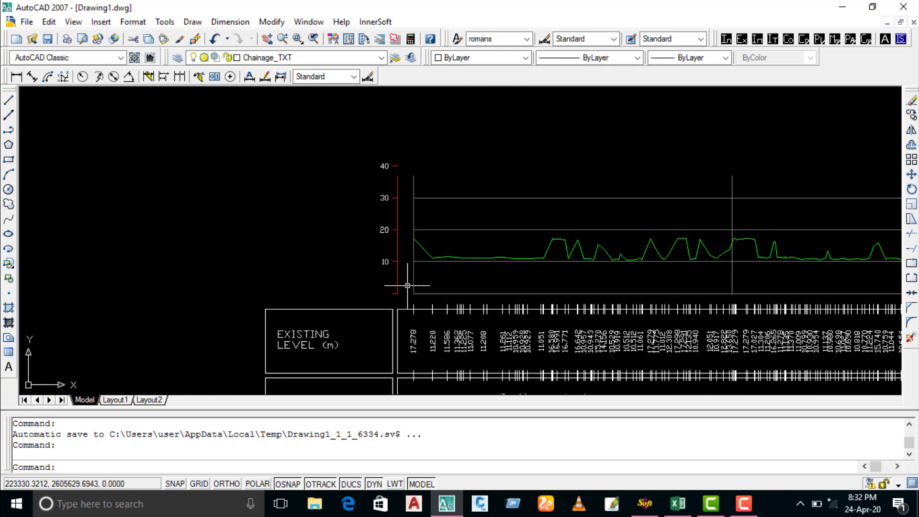
scroll(386, 230, "up", 1)
scroll(346, 217, "up", 1)
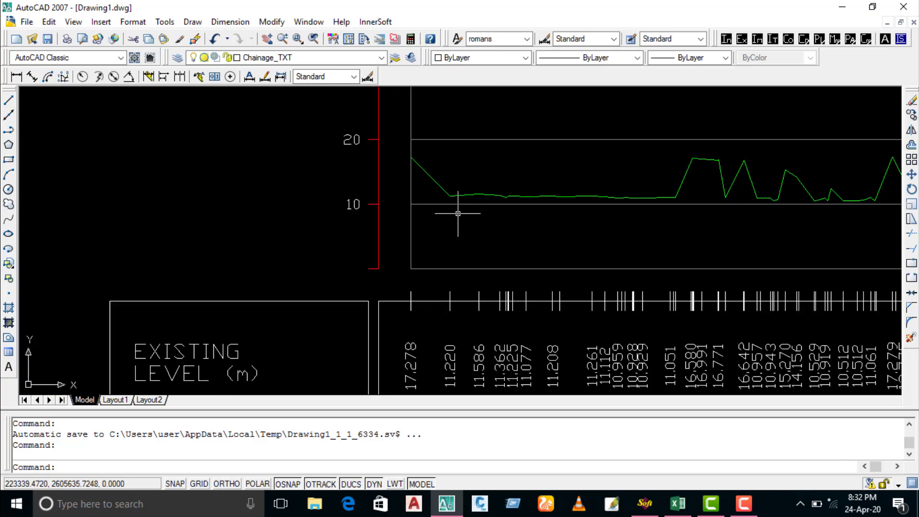
mouse_move(443, 287)
middle_mouse_down()
mouse_move(385, 267)
mouse_move(383, 291)
middle_mouse_up()
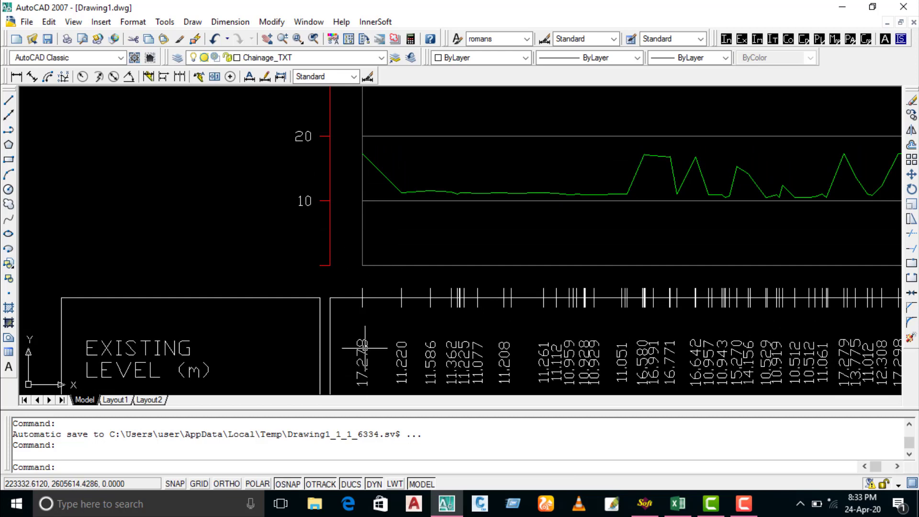
Add a linear dimension for the 5.0004 horizontal offset from the level axis to the profile
left_click(248, 23)
left_click(240, 56)
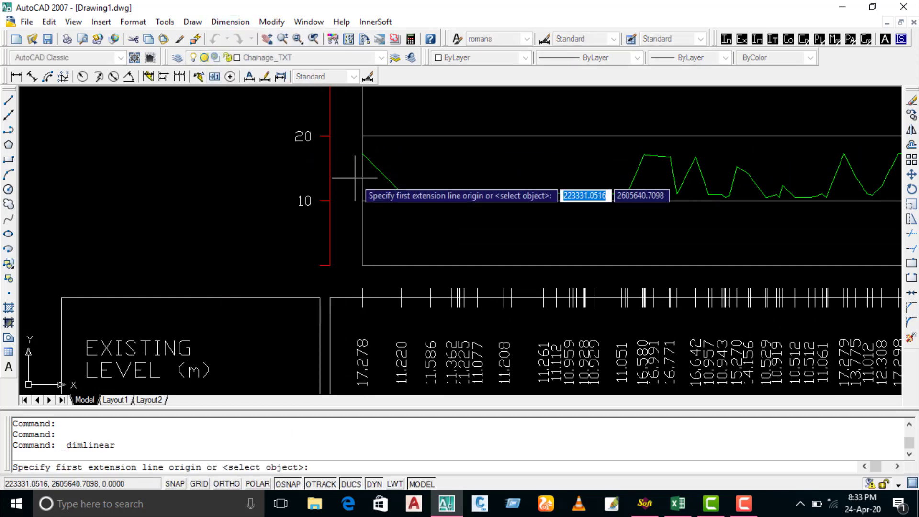
left_click(363, 153)
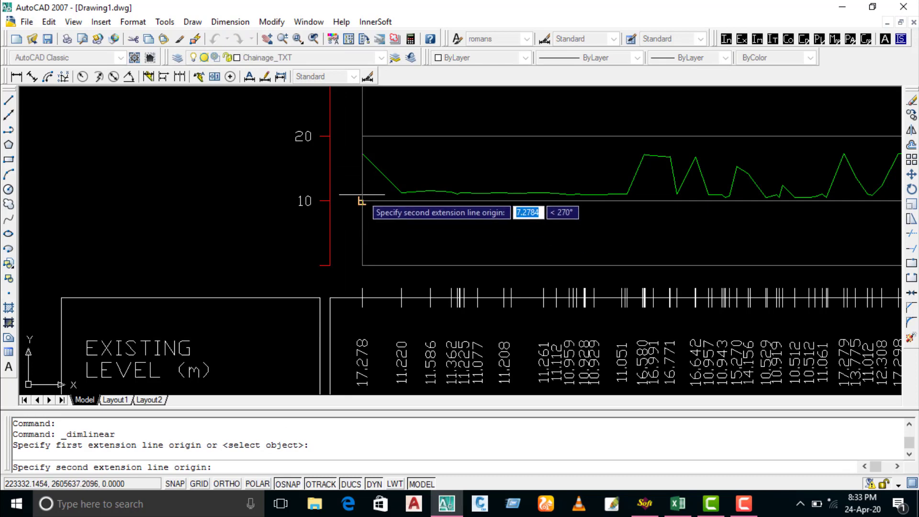
left_click(330, 200)
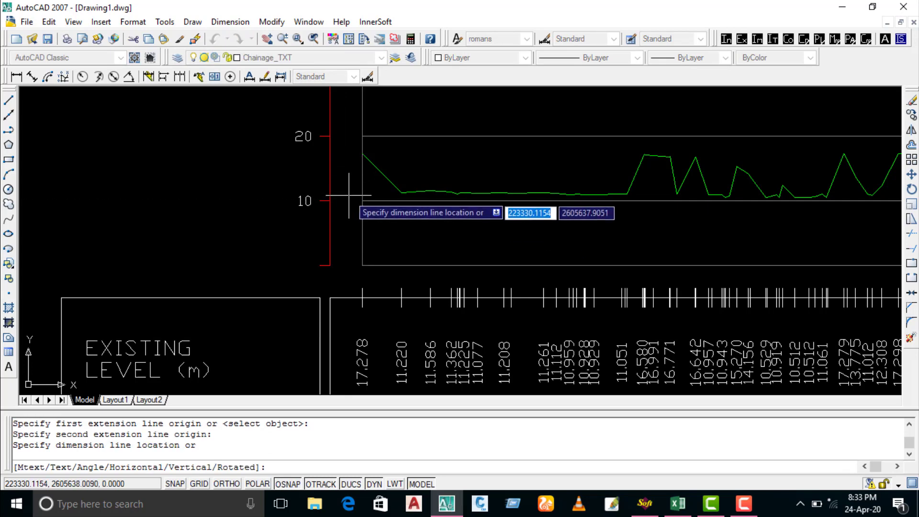
scroll(346, 189, "up", 5)
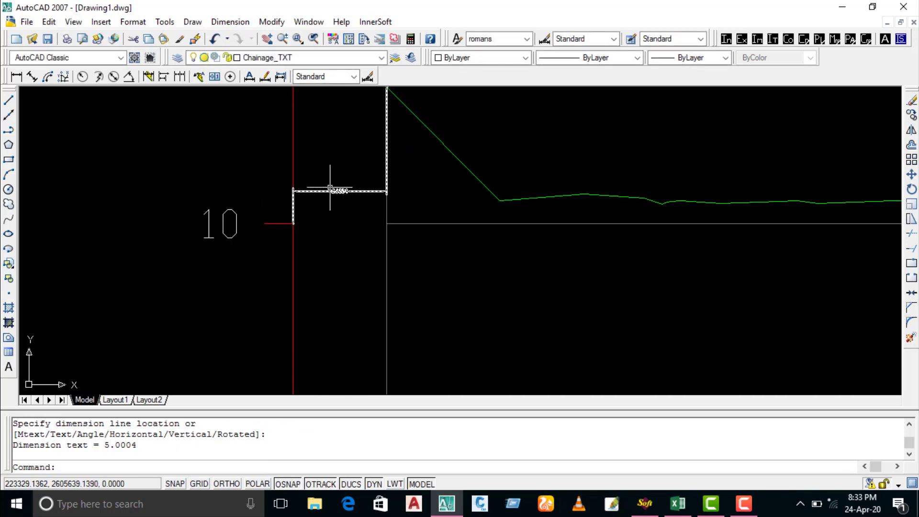
Add a vertical linear dimension down from the top of the profile's start line
left_click(230, 21)
left_click(236, 56)
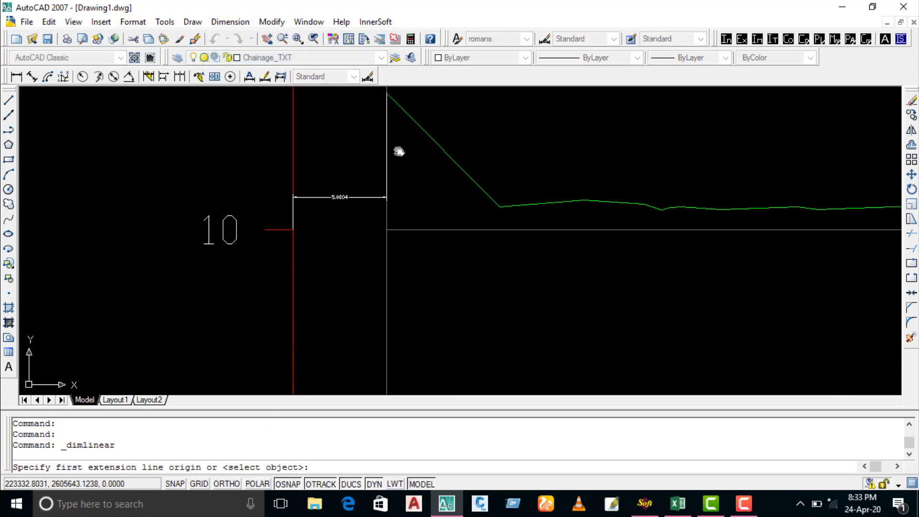
middle_click_drag(388, 91, 386, 146)
left_click(387, 144)
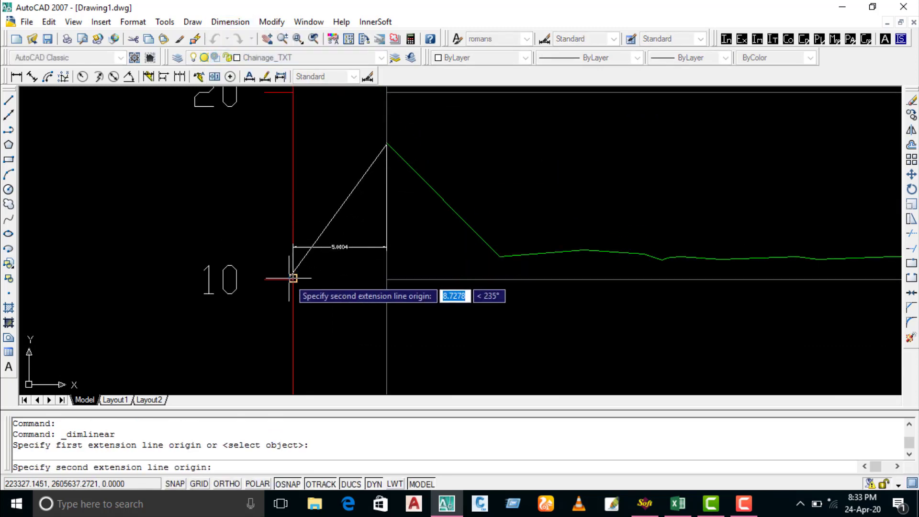
left_click(293, 278)
left_click(241, 204)
scroll(241, 204, "up", 5)
scroll(242, 205, "up", 2)
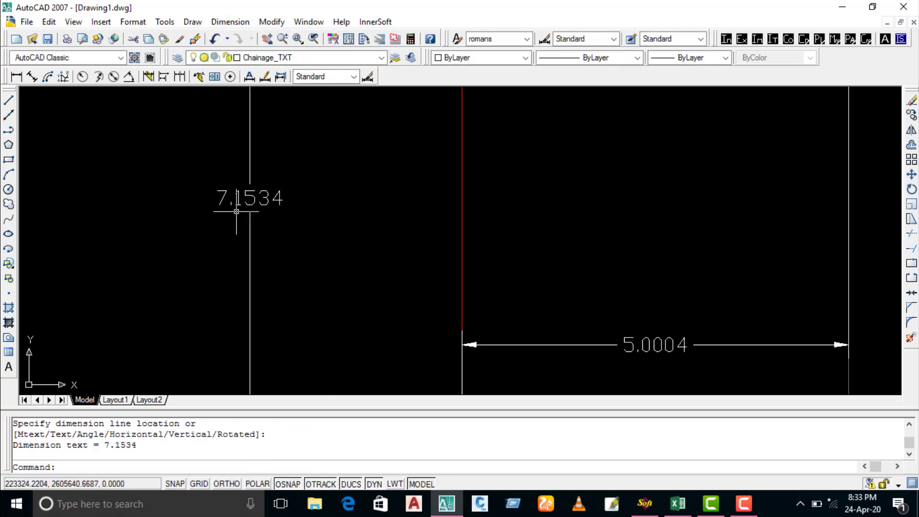
scroll(246, 207, "down", 7)
scroll(356, 149, "up", 2)
scroll(356, 150, "up", 3)
scroll(339, 147, "up", 1)
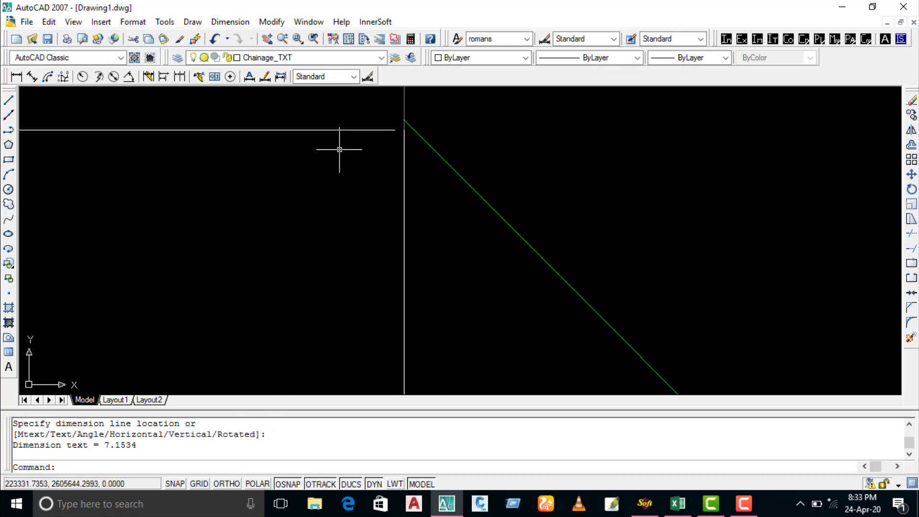
Grip-stretch the vertical dimension's lower end onto the 10 level line, giving 7.2784
left_click_drag(339, 148, 308, 123)
left_click(404, 130)
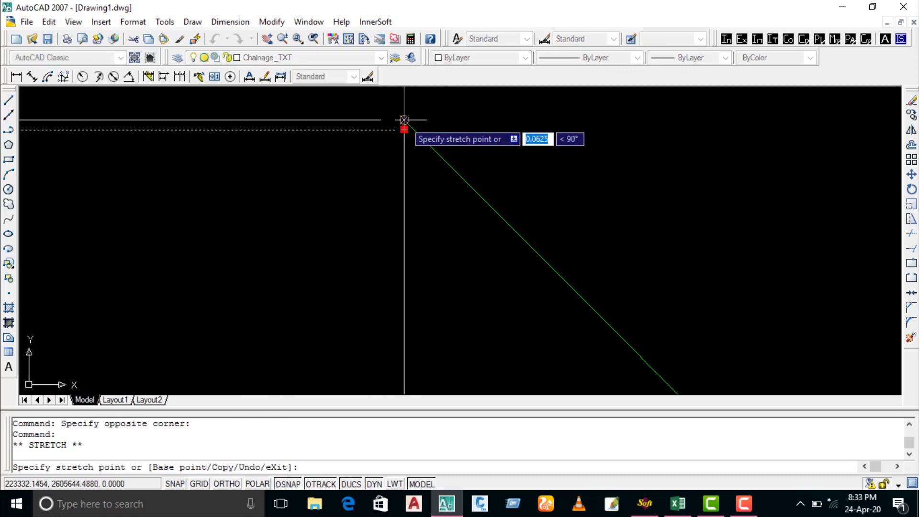
scroll(421, 158, "down", 3)
scroll(139, 211, "down", 2)
scroll(141, 254, "up", 3)
scroll(153, 234, "up", 5)
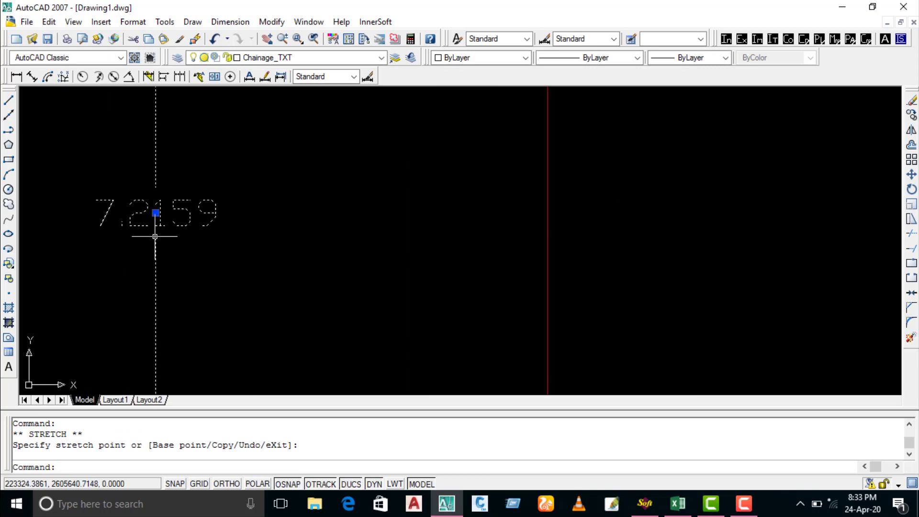
scroll(162, 226, "down", 8)
scroll(220, 175, "down", 3)
middle_click_drag(221, 335, 250, 179)
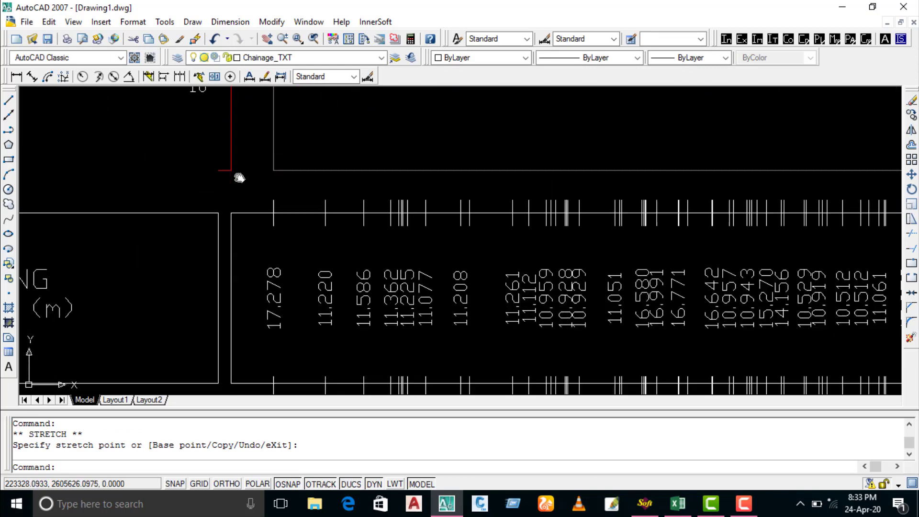
scroll(254, 244, "up", 2)
scroll(285, 292, "up", 2)
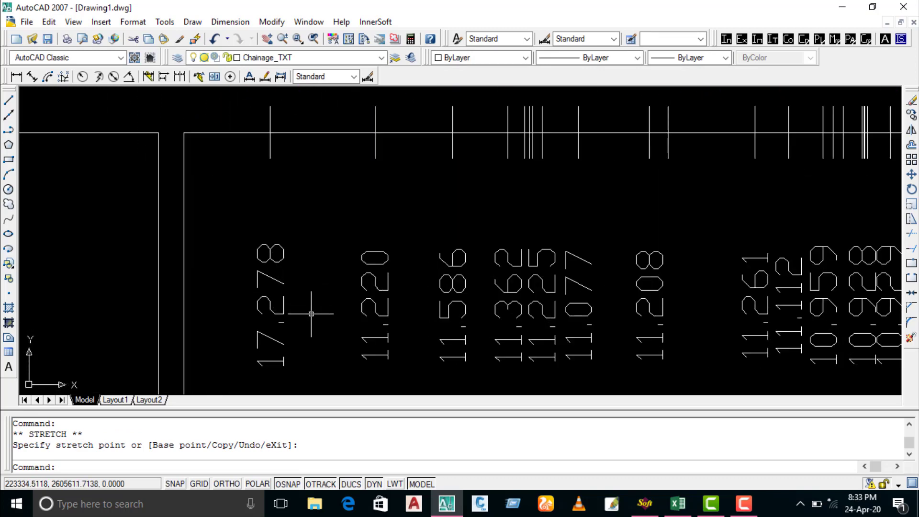
scroll(309, 320, "down", 3)
scroll(259, 218, "up", 3)
scroll(251, 230, "up", 2)
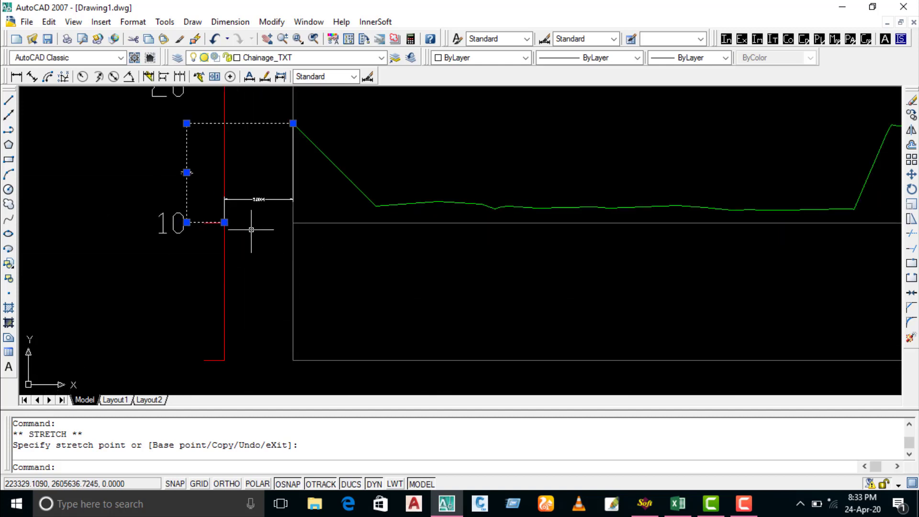
scroll(239, 230, "up", 2)
key("Escape")
scroll(201, 240, "up", 2)
scroll(201, 240, "up", 2)
left_click(98, 232)
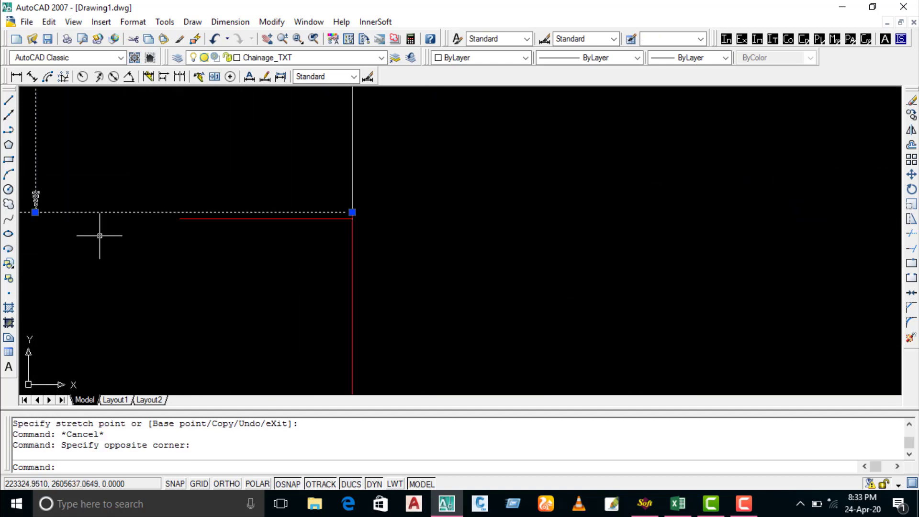
scroll(363, 213, "up", 2)
left_click(414, 200)
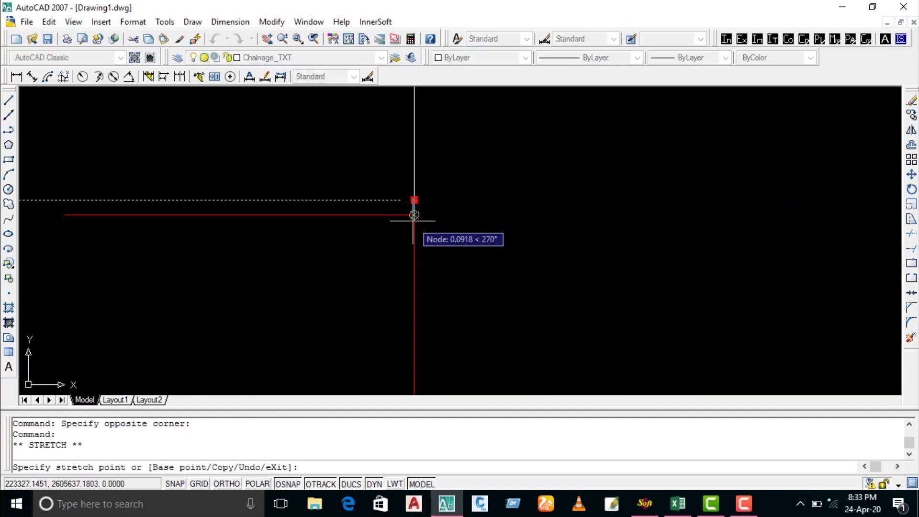
left_click(414, 214)
scroll(489, 246, "down", 2)
key("Escape")
Pan and zoom to check the dimensioned profile start and the level values row
scroll(478, 251, "up", 2)
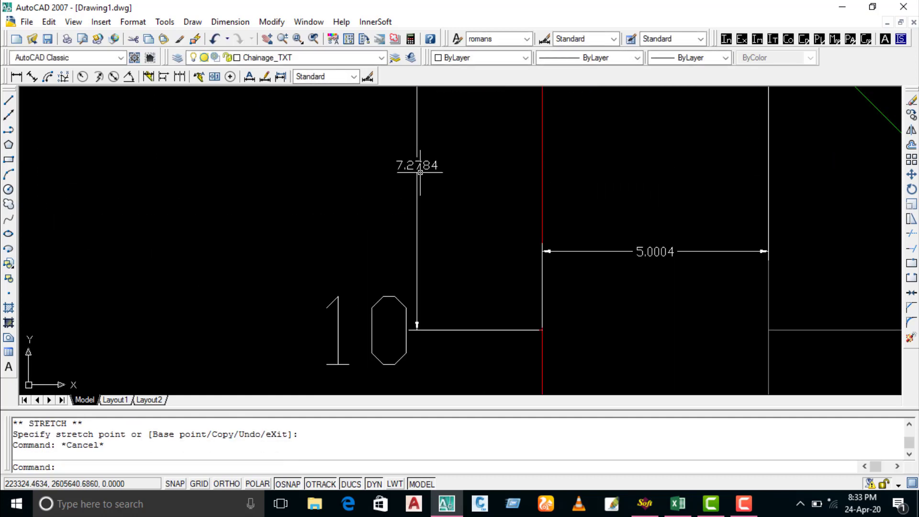
scroll(421, 164, "up", 3)
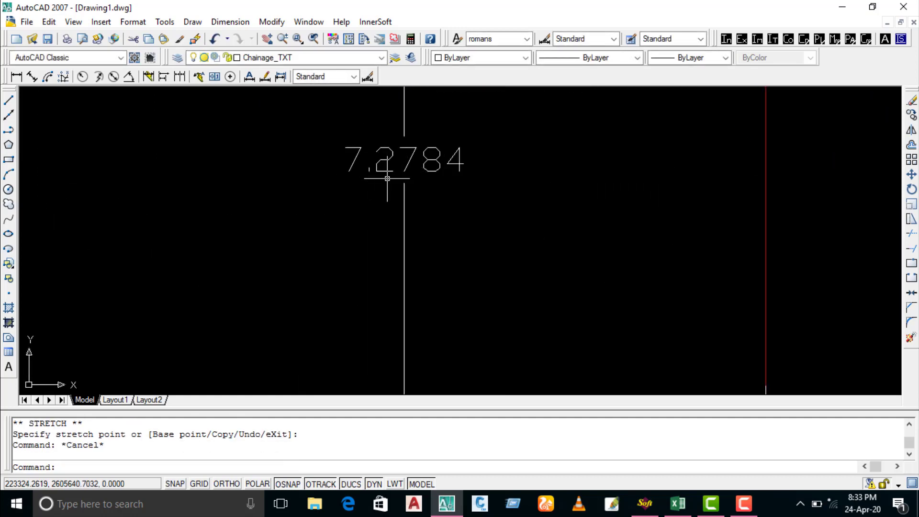
scroll(418, 168, "up", 2)
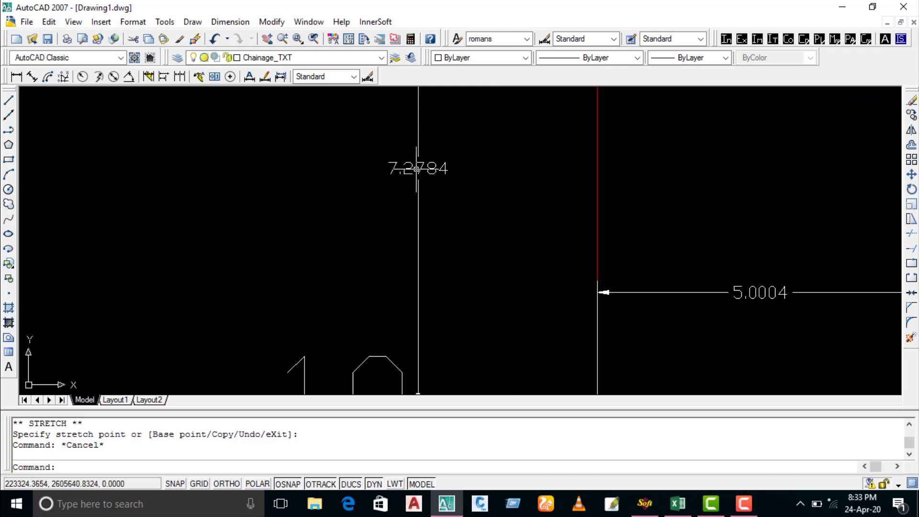
scroll(406, 180, "up", 2)
scroll(402, 187, "down", 4)
middle_click_drag(398, 199, 355, 173)
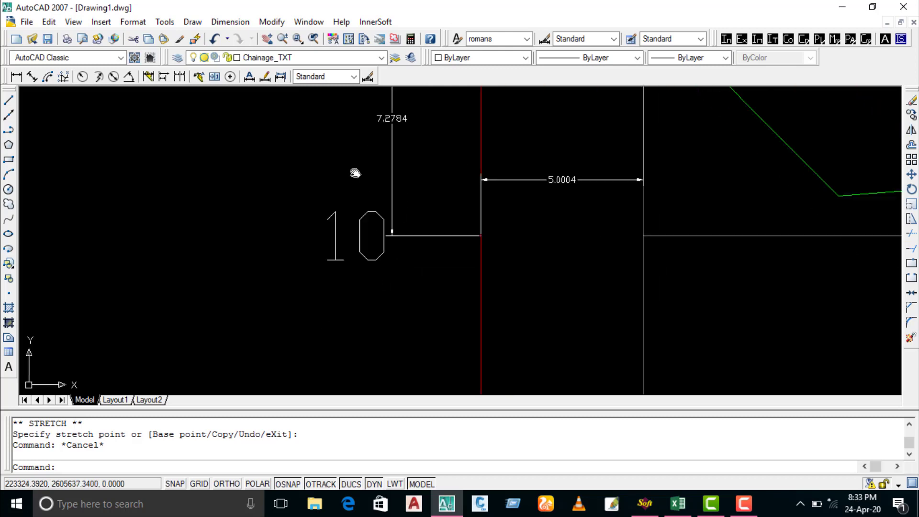
scroll(378, 233, "down", 3)
middle_click_drag(406, 301, 375, 267)
scroll(375, 267, "up", 2)
scroll(375, 375, "up", 2)
scroll(369, 252, "up", 1)
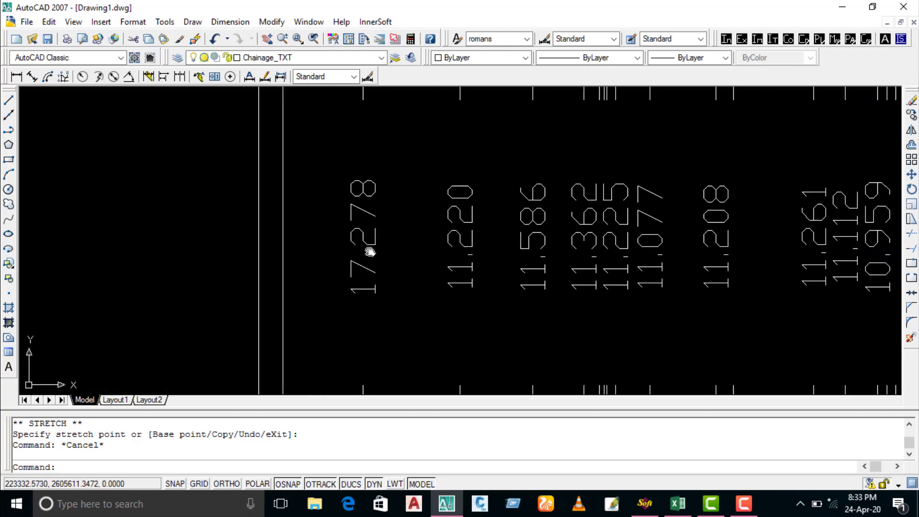
scroll(378, 196, "up", 1)
scroll(378, 195, "down", 3)
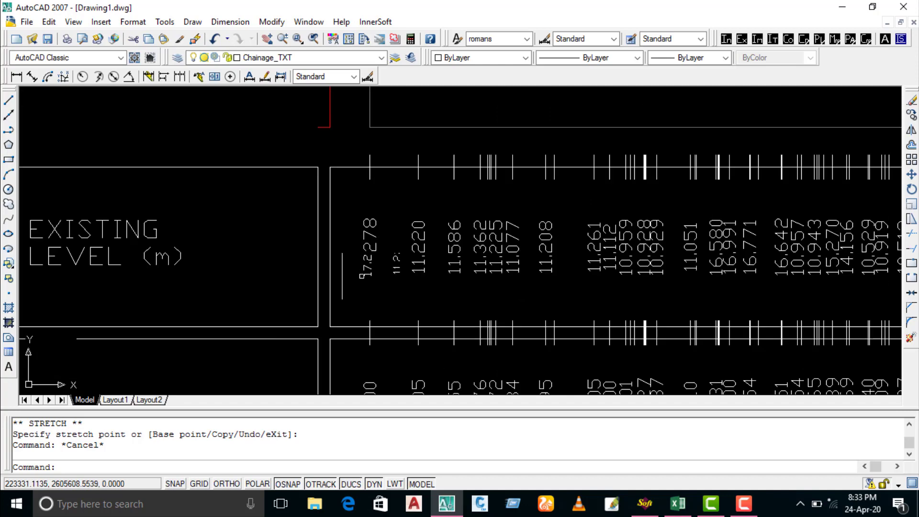
scroll(358, 268, "down", 2)
scroll(350, 170, "up", 5)
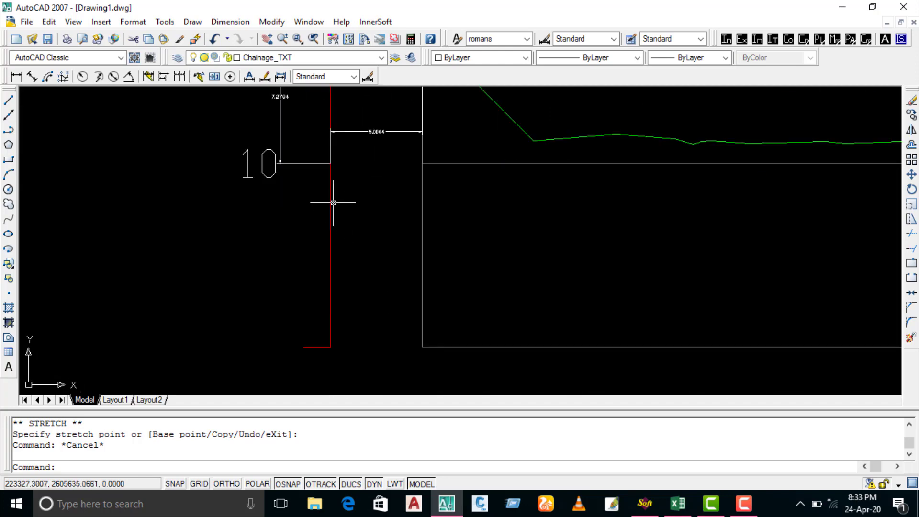
scroll(333, 203, "down", 5)
scroll(325, 197, "up", 1)
Zoom in and out over the survey plot and the finished L-profile sheet
scroll(335, 201, "down", 2)
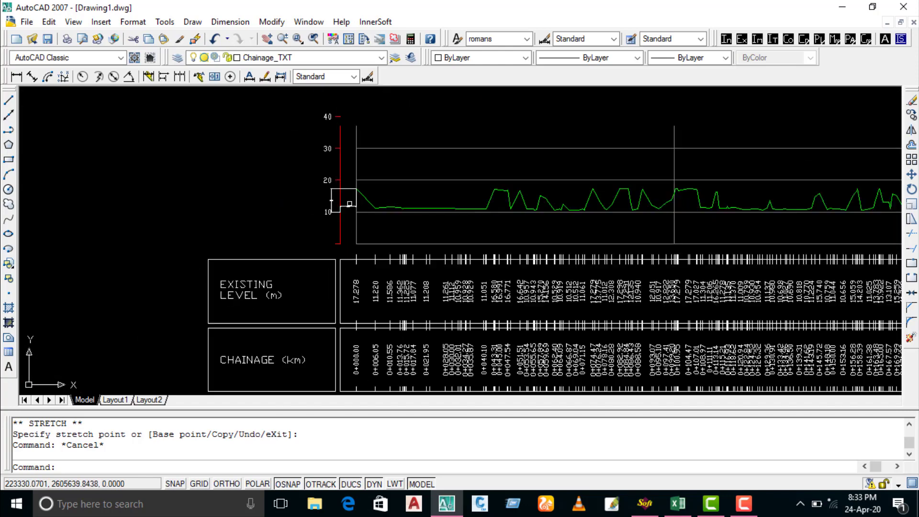
scroll(350, 204, "up", 2)
scroll(343, 196, "up", 2)
scroll(333, 177, "up", 2)
scroll(324, 157, "up", 1)
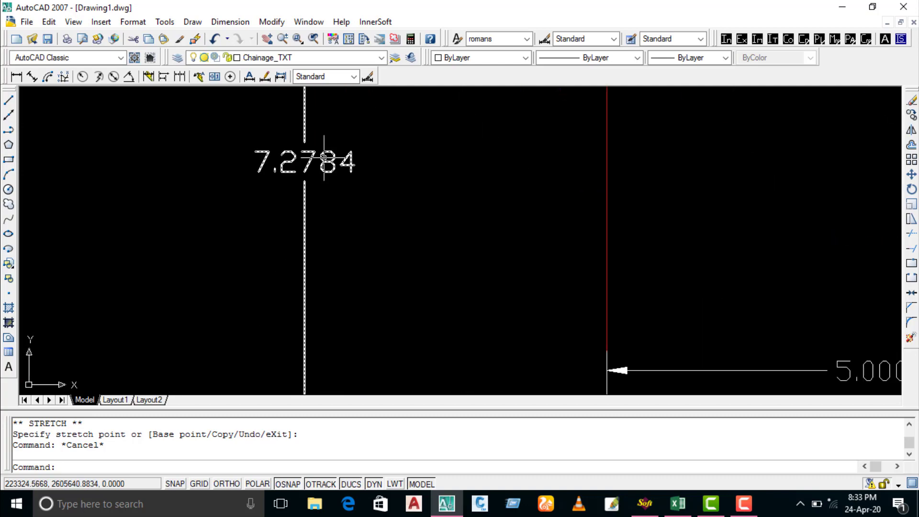
scroll(324, 157, "down", 3)
scroll(318, 166, "down", 3)
scroll(316, 168, "down", 1)
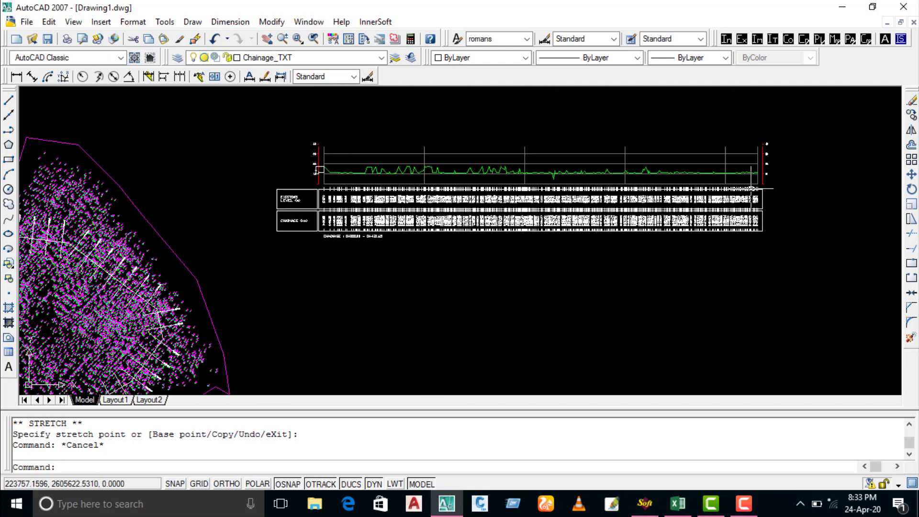
scroll(795, 170, "up", 3)
scroll(268, 237, "up", 1)
scroll(268, 237, "down", 2)
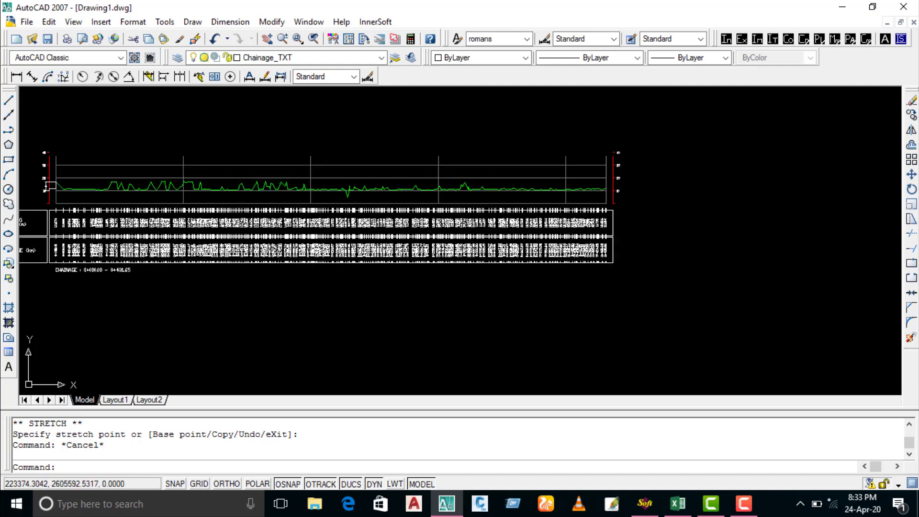
scroll(268, 237, "down", 1)
scroll(270, 235, "up", 4)
scroll(270, 235, "up", 5)
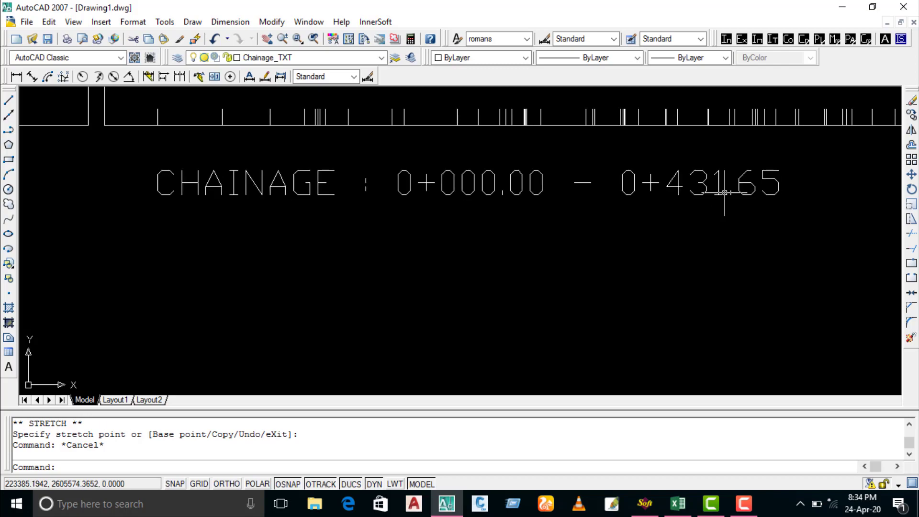
scroll(736, 191, "down", 5)
scroll(622, 240, "down", 2)
scroll(523, 308, "up", 5)
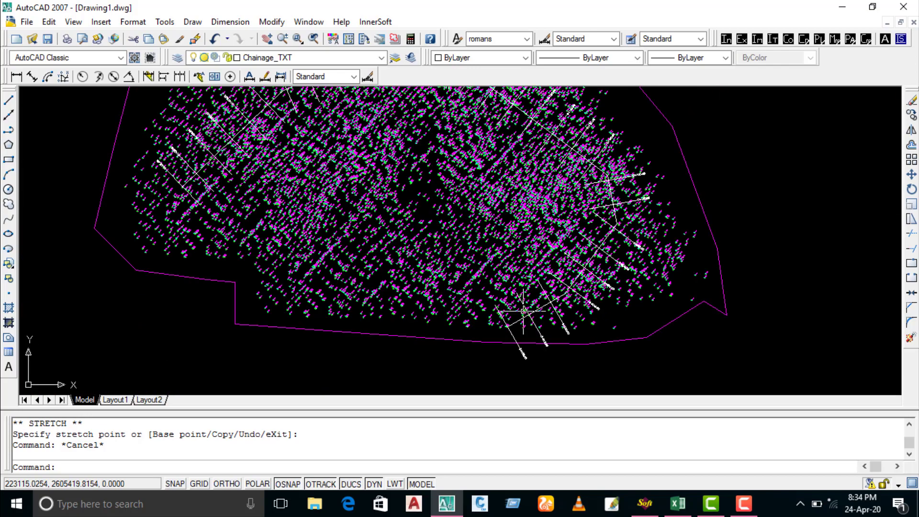
scroll(524, 308, "up", 3)
scroll(527, 316, "up", 5)
scroll(531, 315, "down", 5)
scroll(529, 316, "down", 2)
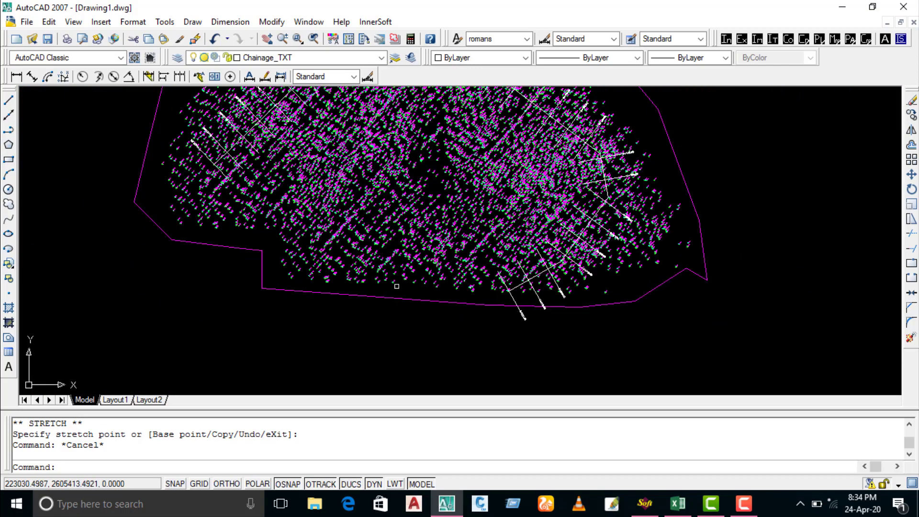
scroll(229, 153, "up", 3)
scroll(242, 230, "up", 2)
scroll(225, 192, "up", 2)
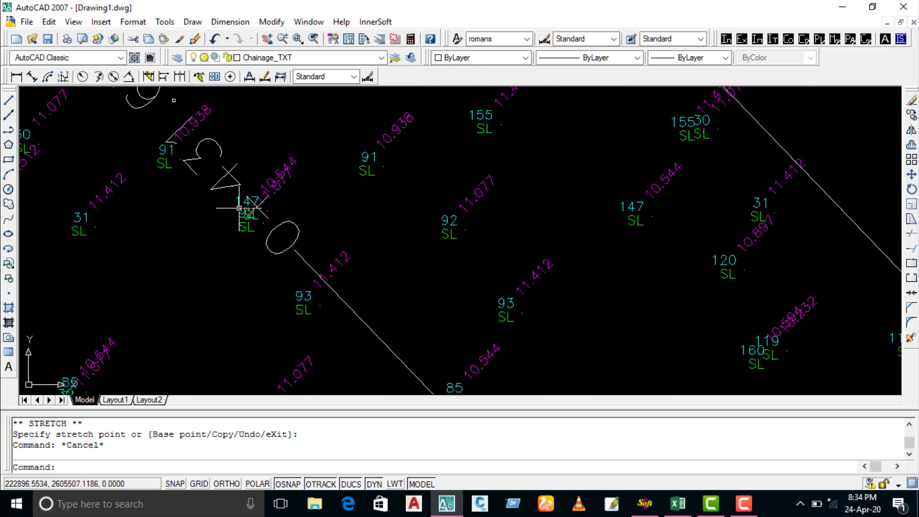
Pan across the close-up survey point labels, then zoom back out
middle_click_drag(226, 198, 279, 305)
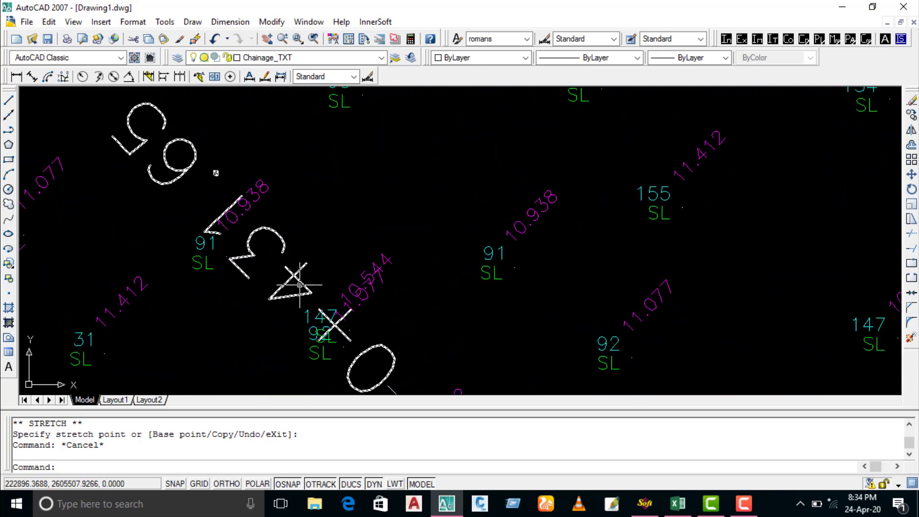
scroll(221, 214, "down", 2)
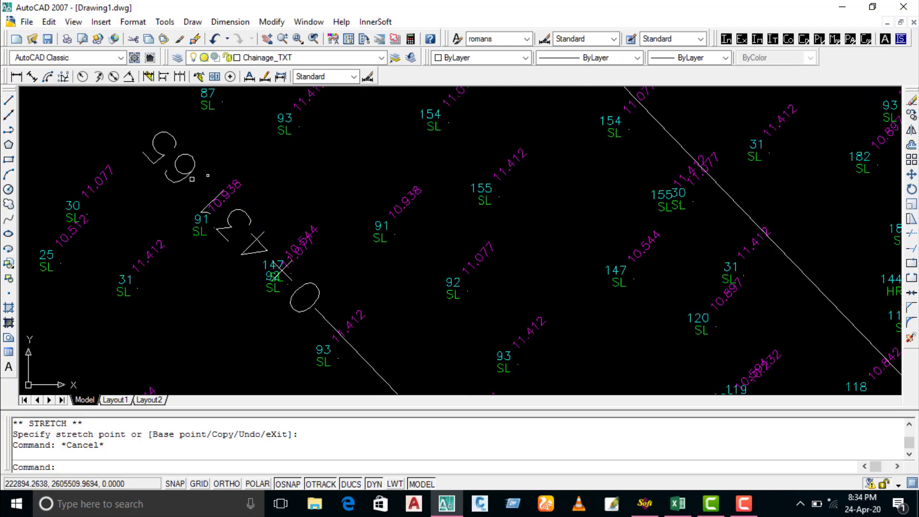
scroll(205, 195, "down", 3)
scroll(239, 210, "down", 2)
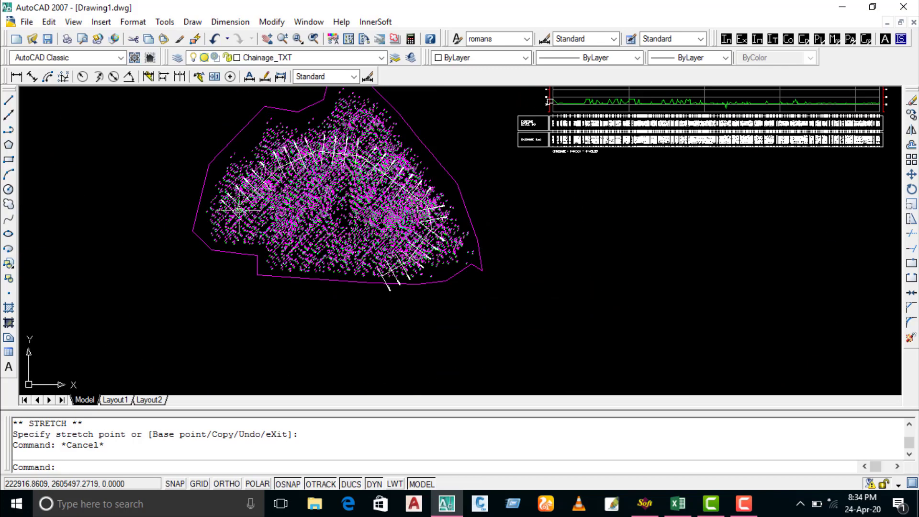
scroll(253, 234, "down", 1)
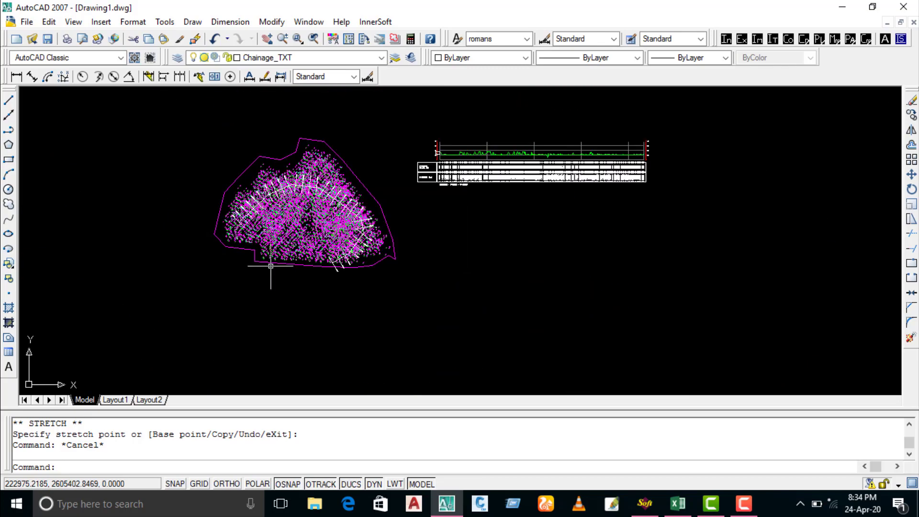
scroll(287, 254, "down", 1)
scroll(290, 259, "down", 1)
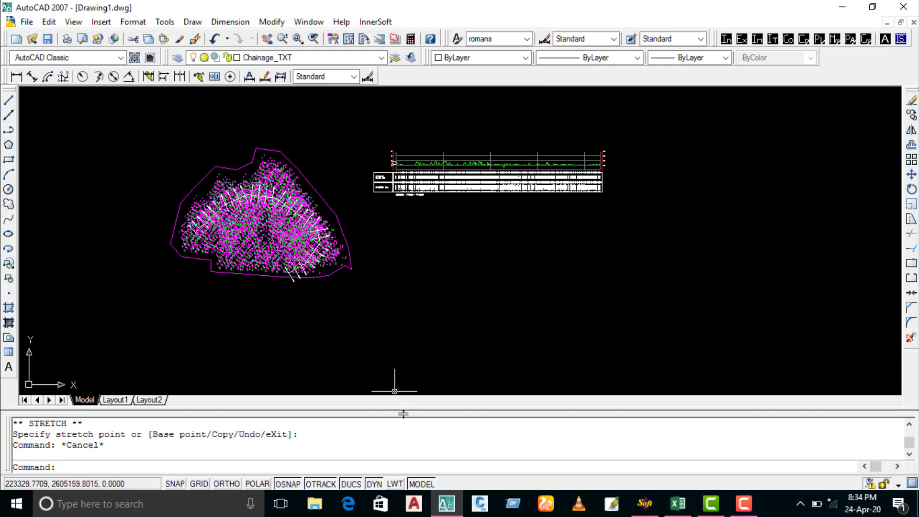
Close the L-profile settings and open SW_DTM's Draw X-Section dialog
left_click(637, 500)
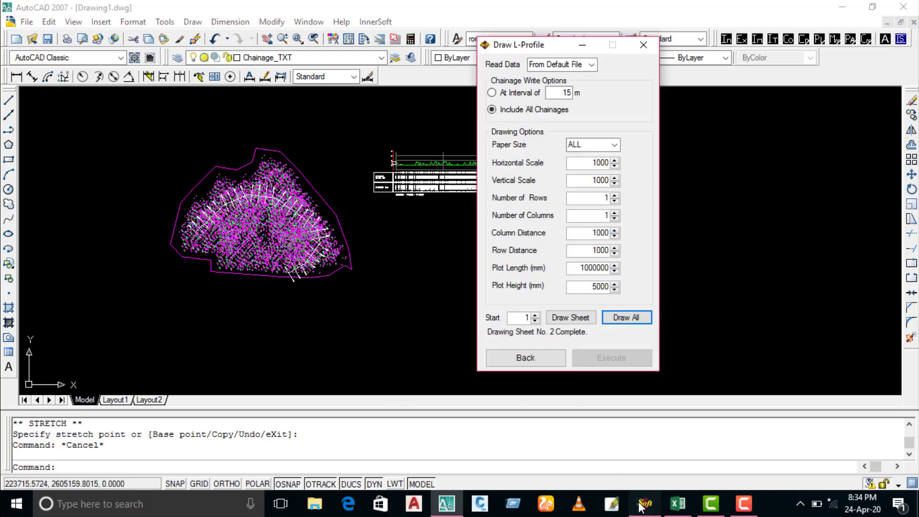
left_click(654, 39)
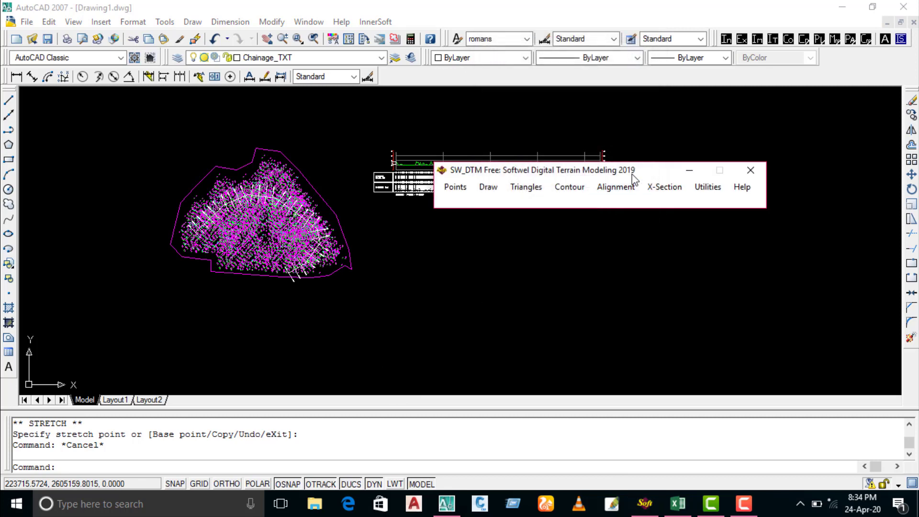
left_click_drag(634, 176, 536, 110)
left_click(567, 120)
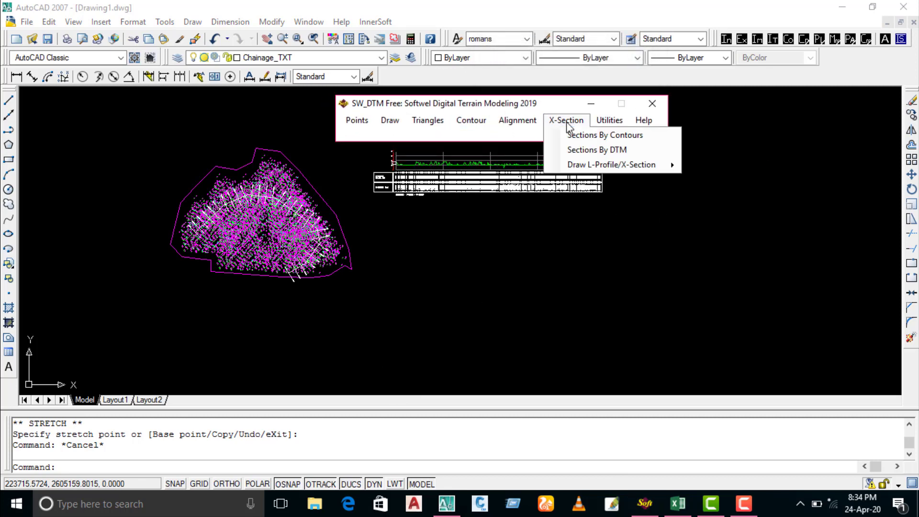
mouse_move(611, 164)
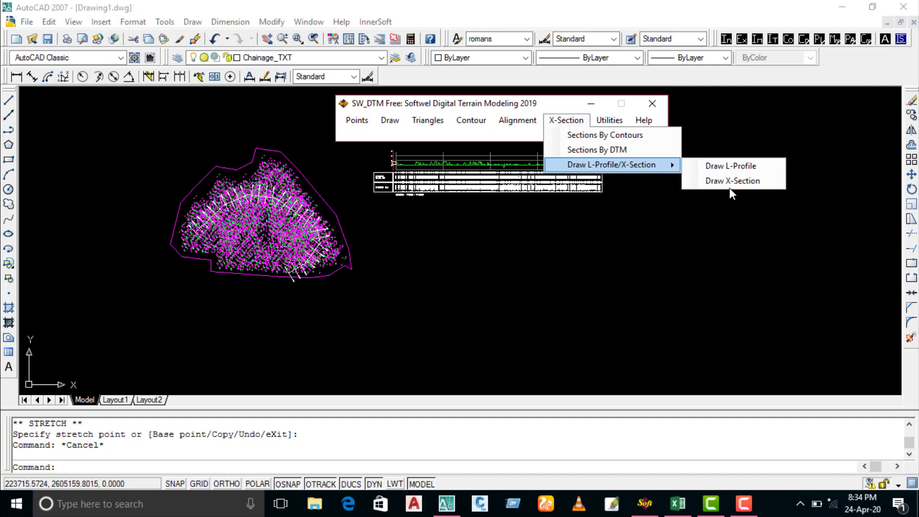
left_click(705, 182)
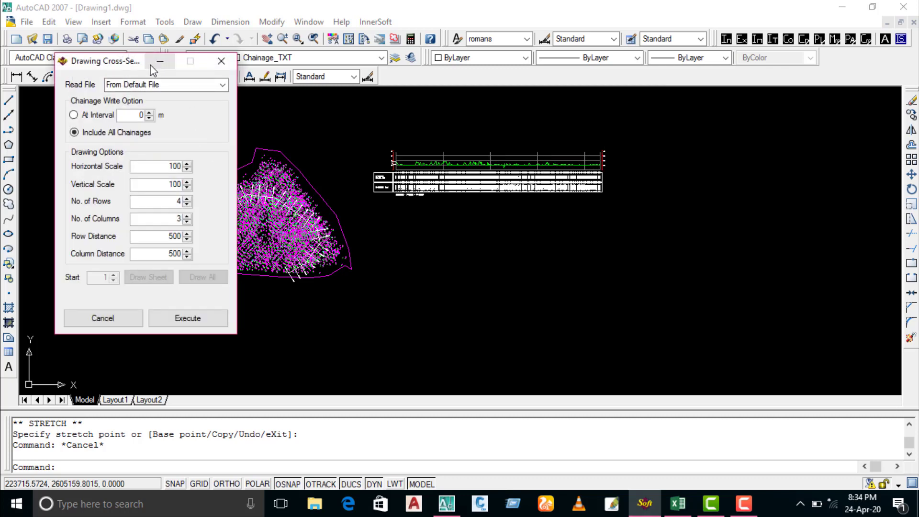
Set 15 m interval, 1000 scales, 1 row of 500 columns 50 apart, execute, and Draw All
left_click_drag(108, 69, 494, 82)
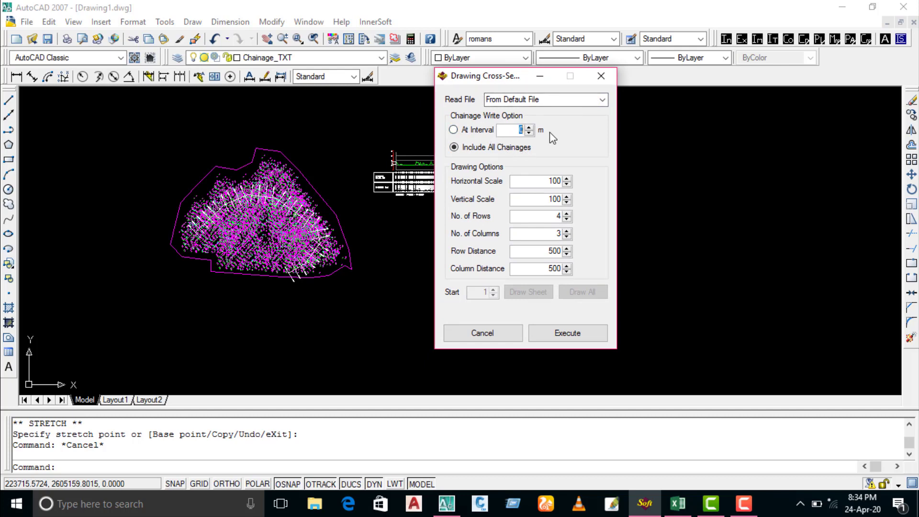
type("15")
double_click(540, 179)
type("500")
type("50")
left_click(577, 335)
left_click_drag(495, 79, 172, 68)
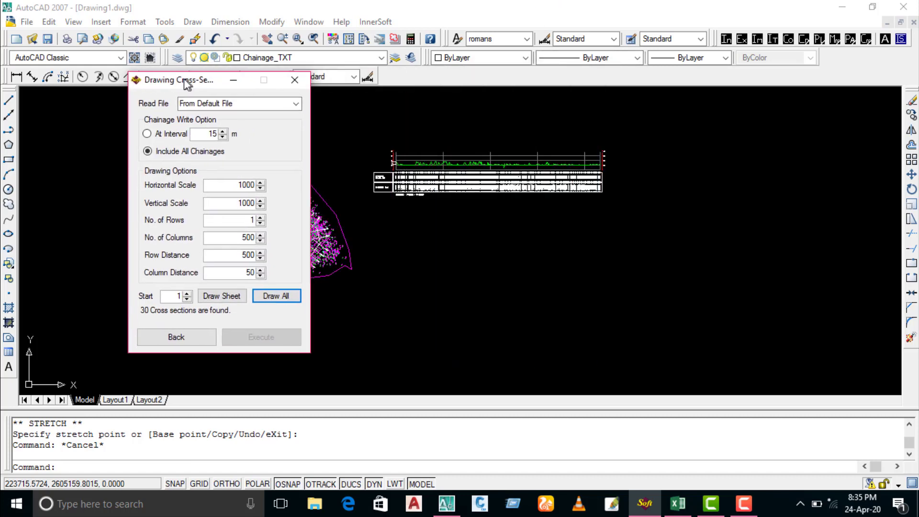
left_click(265, 282)
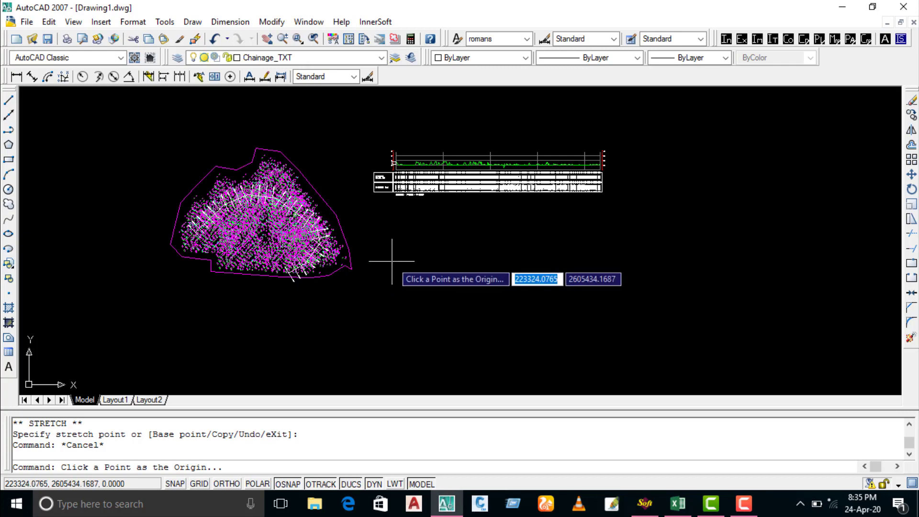
Draw the 30 cross-sections in one row at an origin right of the survey plot
left_click(387, 238)
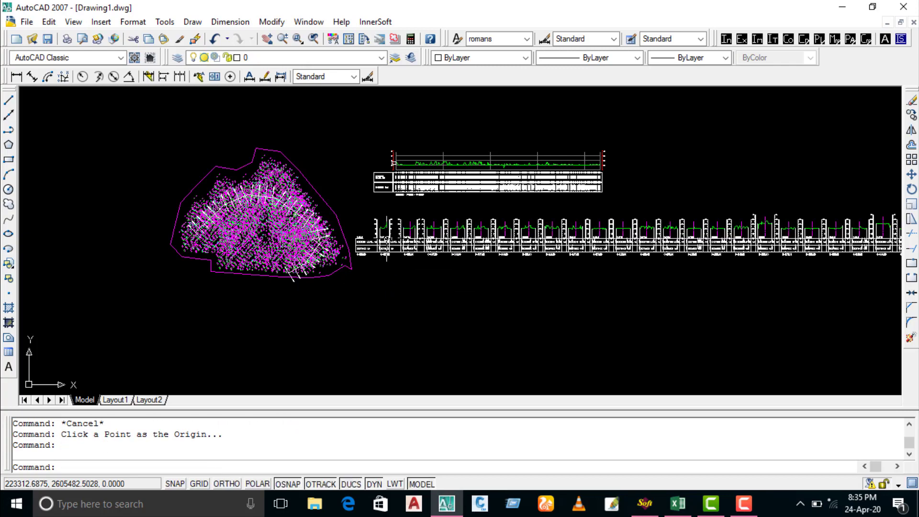
scroll(446, 232, "up", 4)
scroll(410, 233, "up", 5)
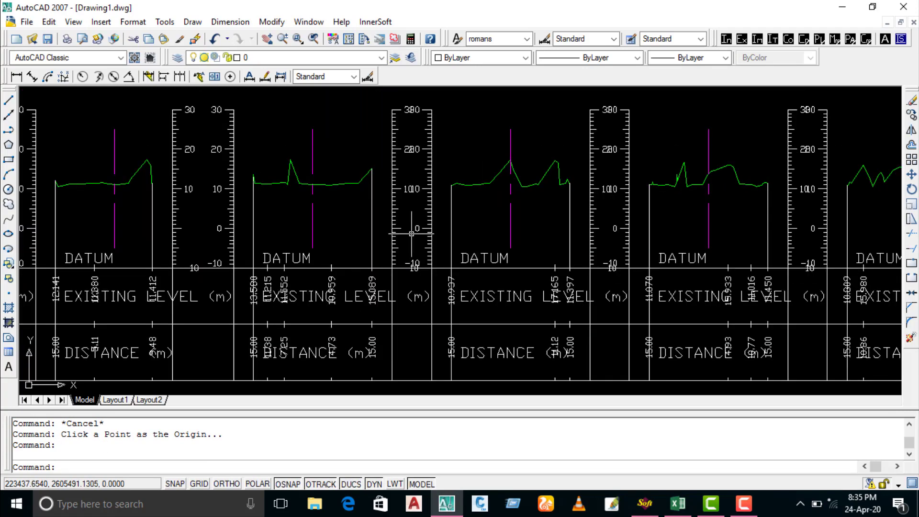
scroll(411, 233, "down", 6)
scroll(671, 160, "up", 3)
scroll(671, 160, "up", 1)
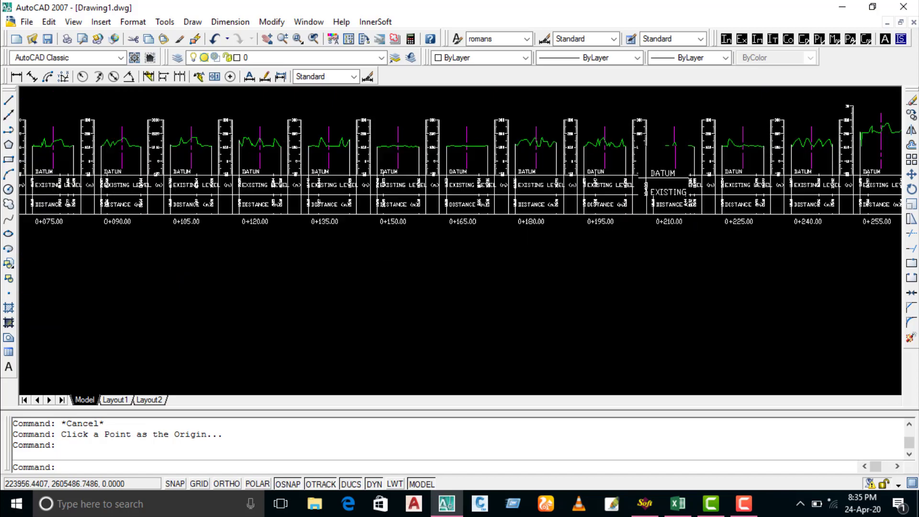
scroll(670, 160, "up", 2)
scroll(671, 160, "down", 5)
scroll(387, 177, "up", 2)
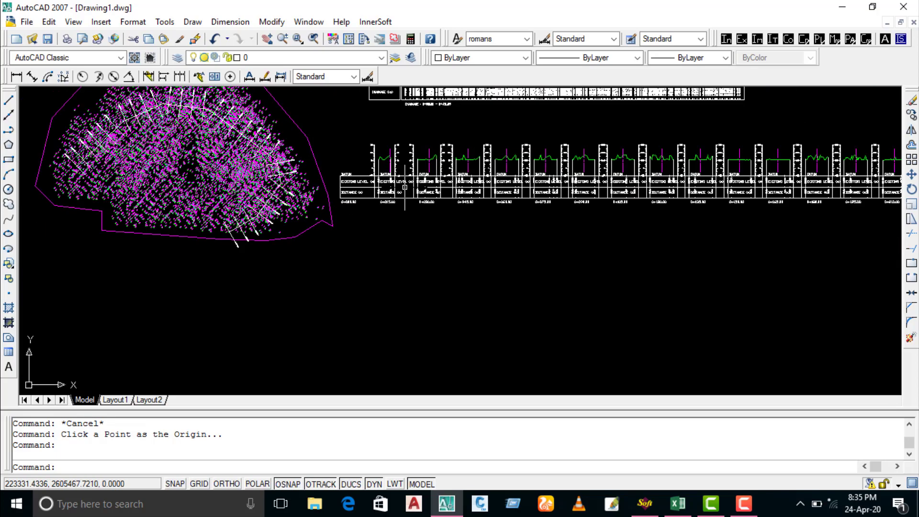
Crossing-select the entire cross-section row for erasing
scroll(569, 287, "down", 5)
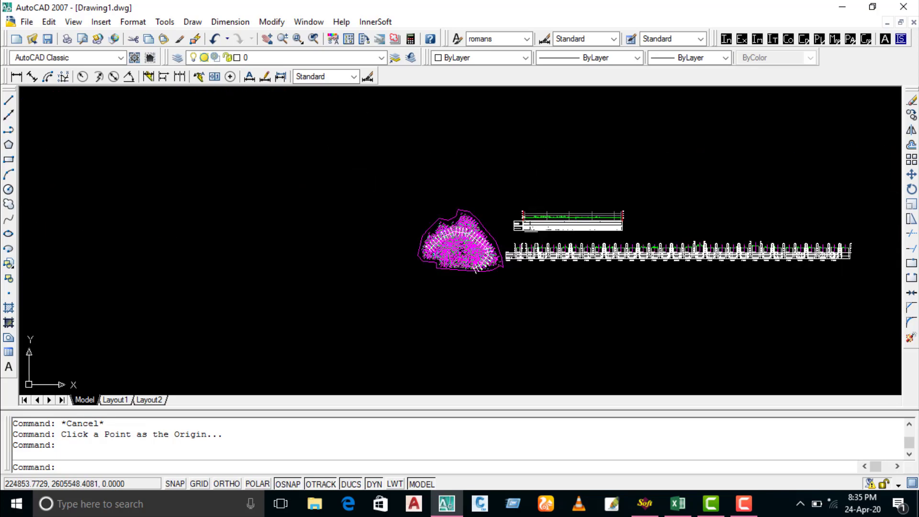
left_click(866, 238)
left_click(509, 291)
Delete the selected cross-sections and crossing-select and erase the two leftover text labels
key("Delete")
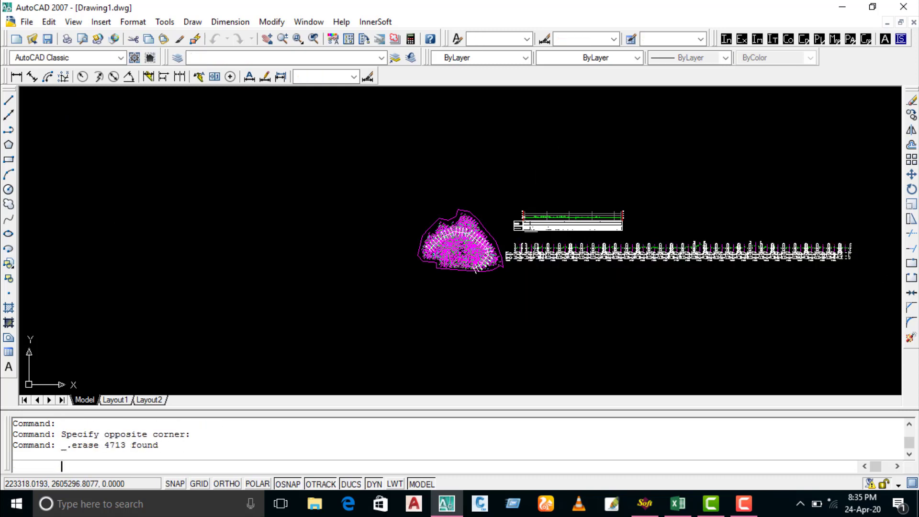
scroll(500, 251, "up", 1)
scroll(500, 250, "up", 3)
left_click(504, 206)
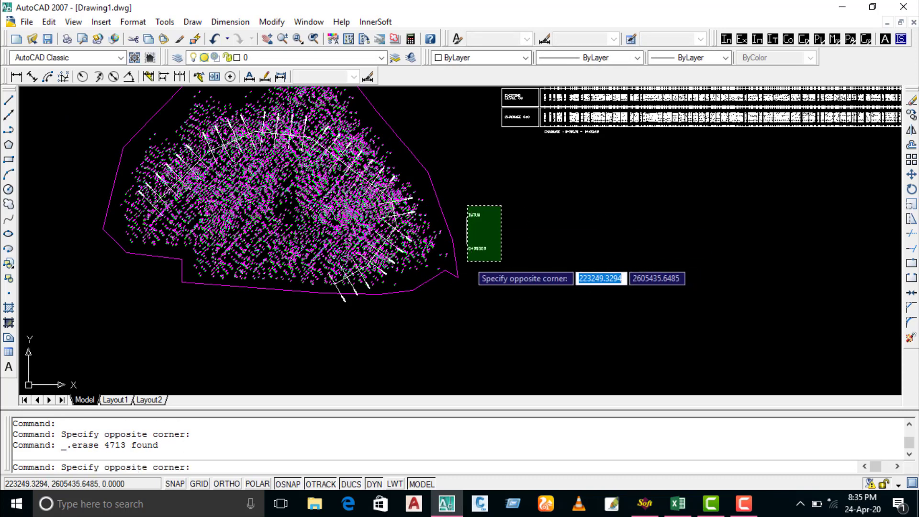
left_click(466, 259)
key("Delete")
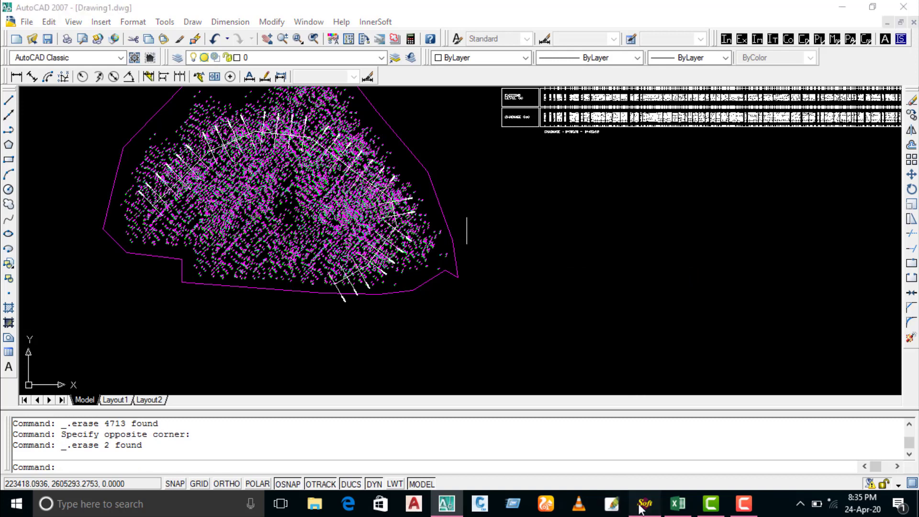
Return to SW_DTM, close the old cross-section dialog, and show the X-Section commands
left_click(645, 503)
left_click(278, 65)
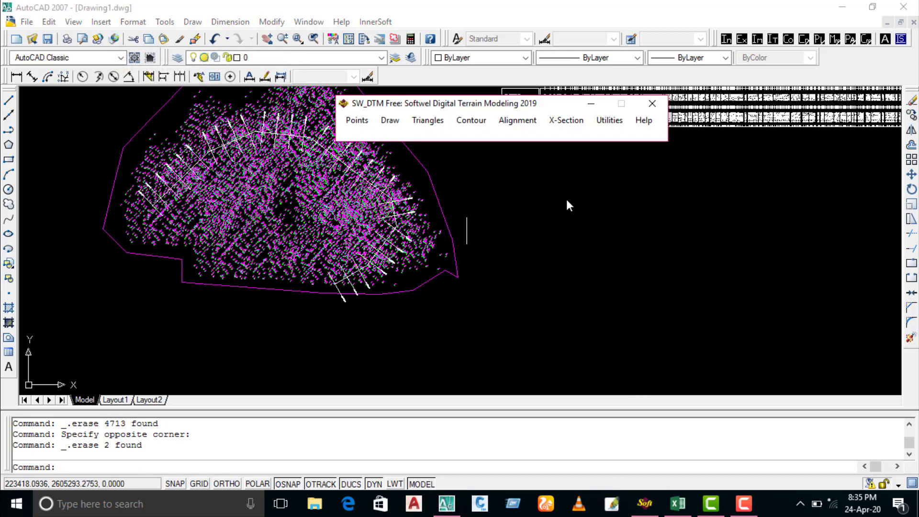
left_click(565, 122)
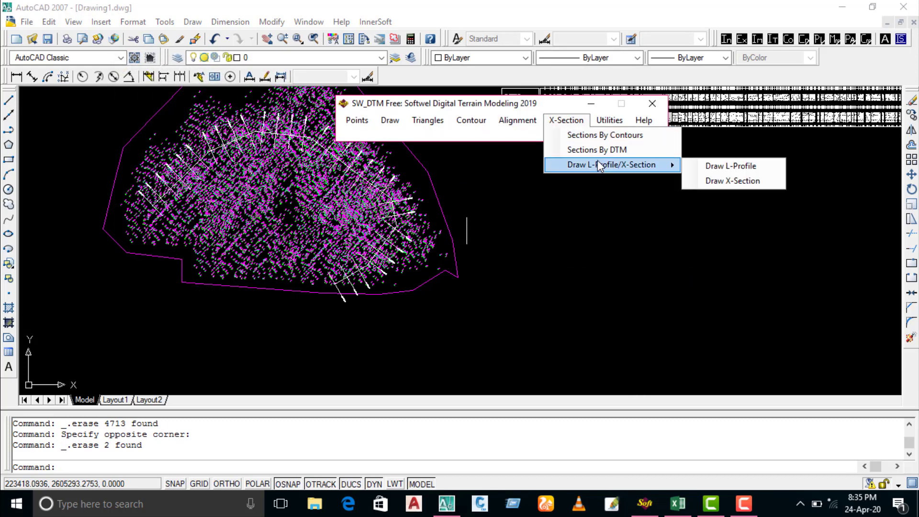
Draw all 30 cross-sections in one row at 1000 scale, 150 column distance
left_click(729, 180)
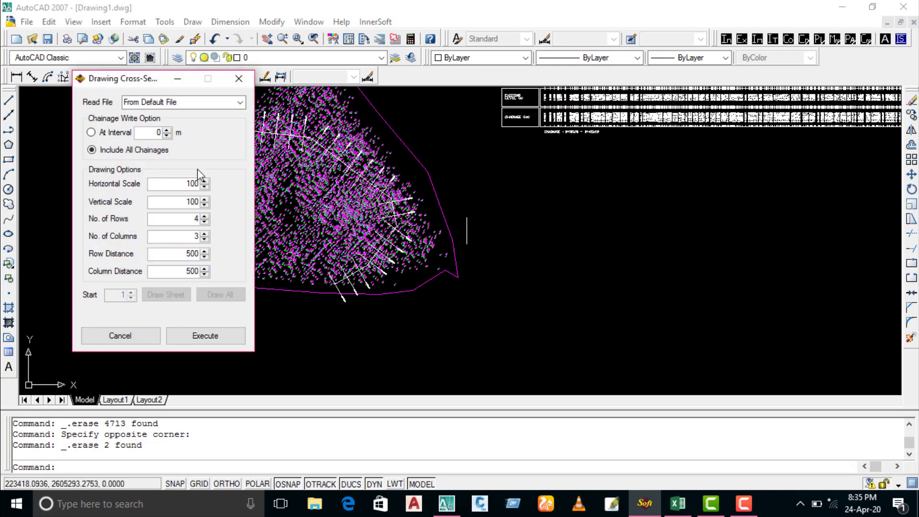
type("0")
type("15")
left_click(209, 337)
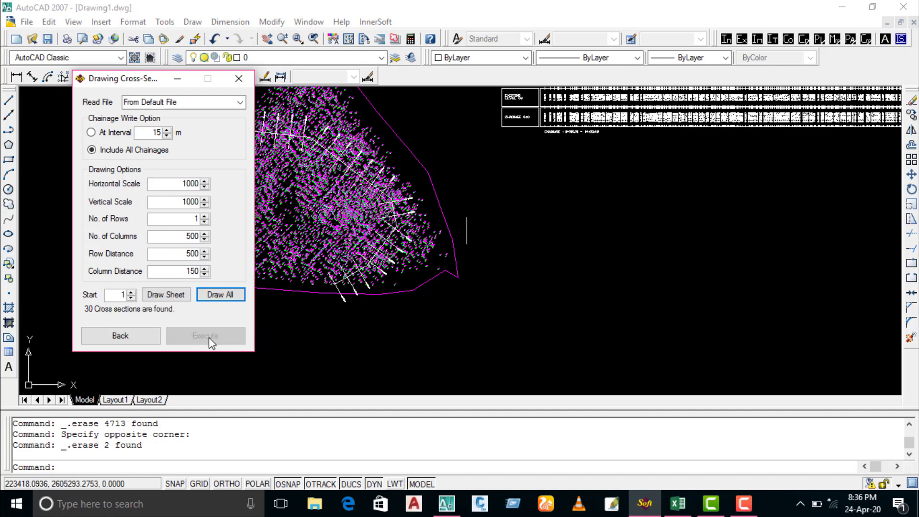
left_click(216, 297)
left_click(523, 230)
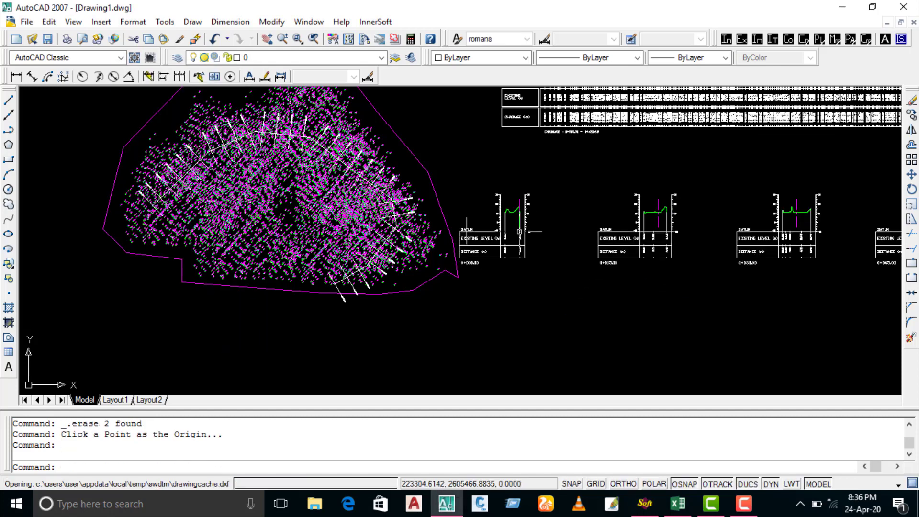
scroll(532, 215, "down", 3)
middle_click_drag(723, 235, 477, 235)
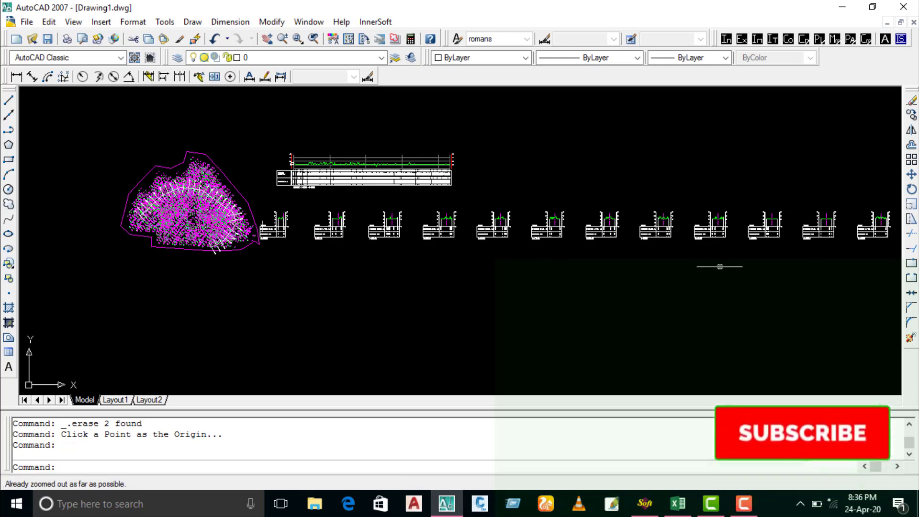
middle_click(484, 250)
middle_click(485, 250)
scroll(738, 250, "up", 2)
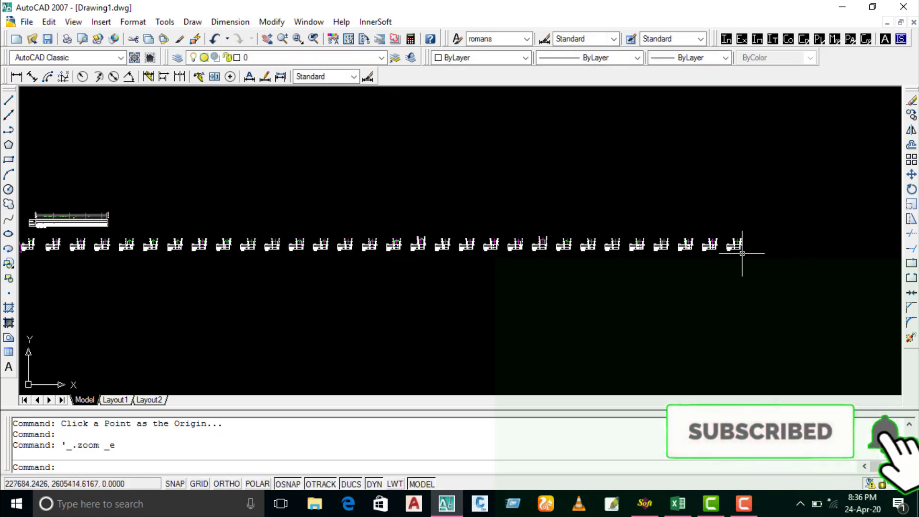
scroll(710, 254, "up", 2)
scroll(710, 254, "up", 3)
scroll(786, 199, "down", 3)
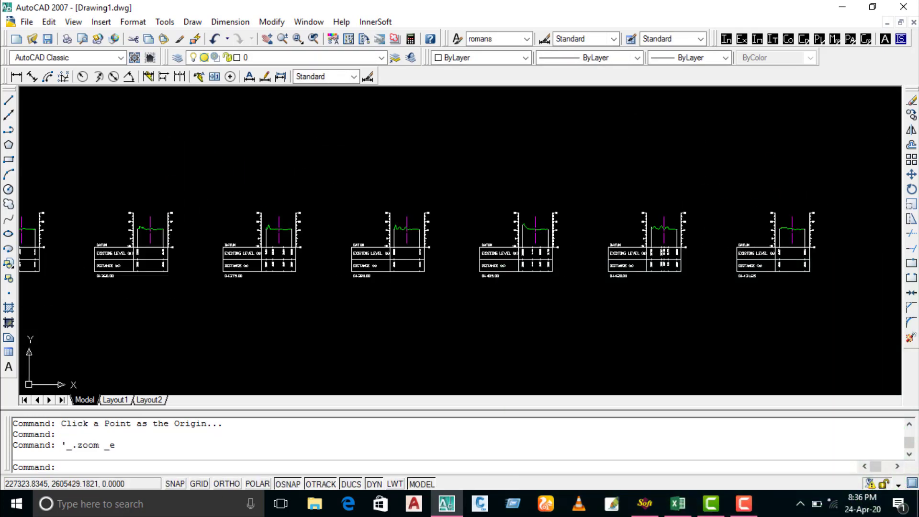
scroll(544, 238, "up", 3)
scroll(545, 238, "up", 2)
scroll(581, 148, "up", 2)
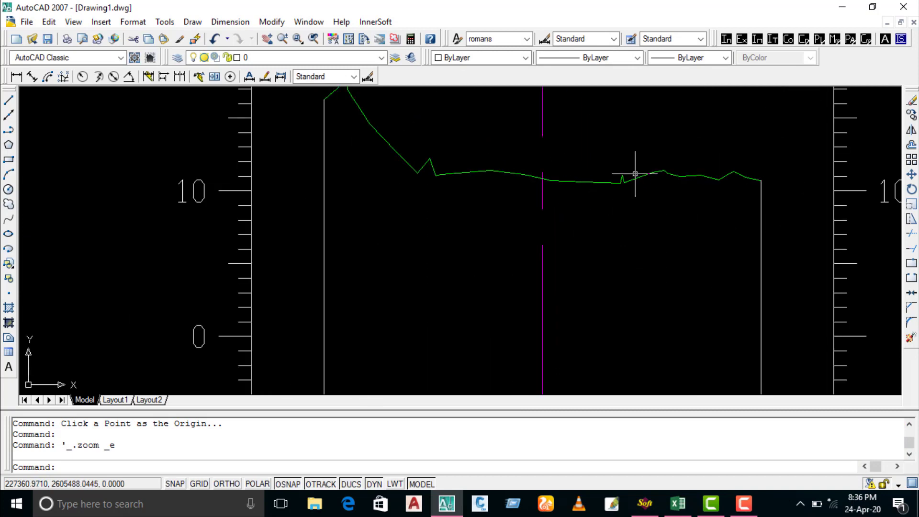
scroll(351, 252, "down", 5)
scroll(611, 193, "up", 4)
scroll(595, 150, "up", 2)
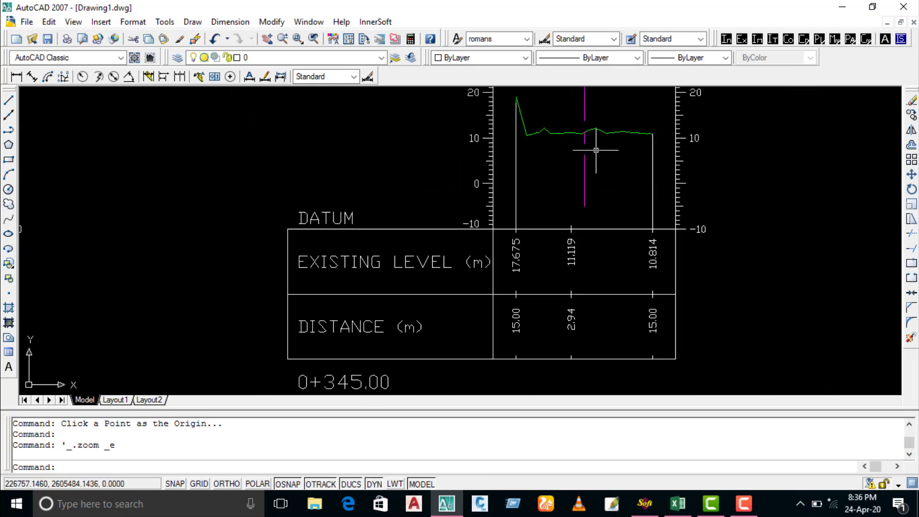
scroll(529, 200, "up", 2)
scroll(572, 318, "up", 2)
scroll(572, 322, "down", 3)
scroll(522, 325, "up", 3)
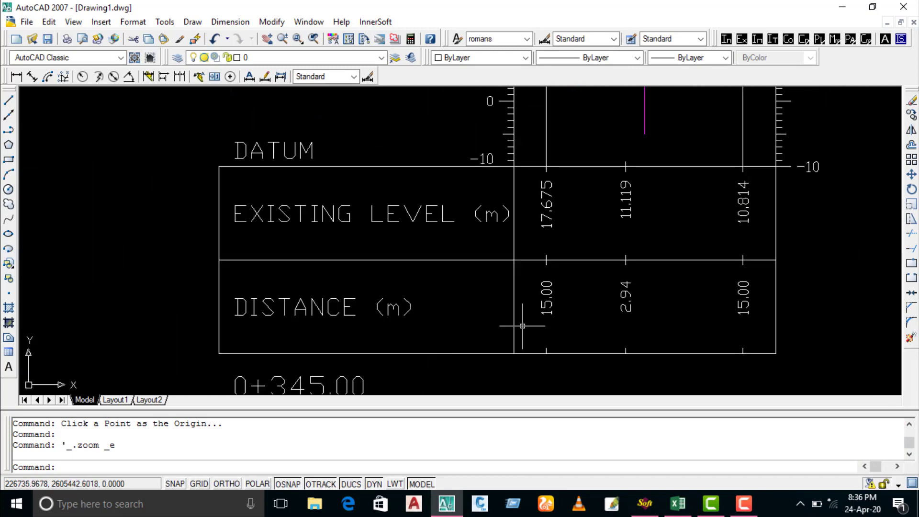
scroll(431, 316, "down", 5)
middle_click_drag(367, 310, 341, 234)
scroll(342, 235, "up", 4)
middle_click_drag(423, 387, 611, 280)
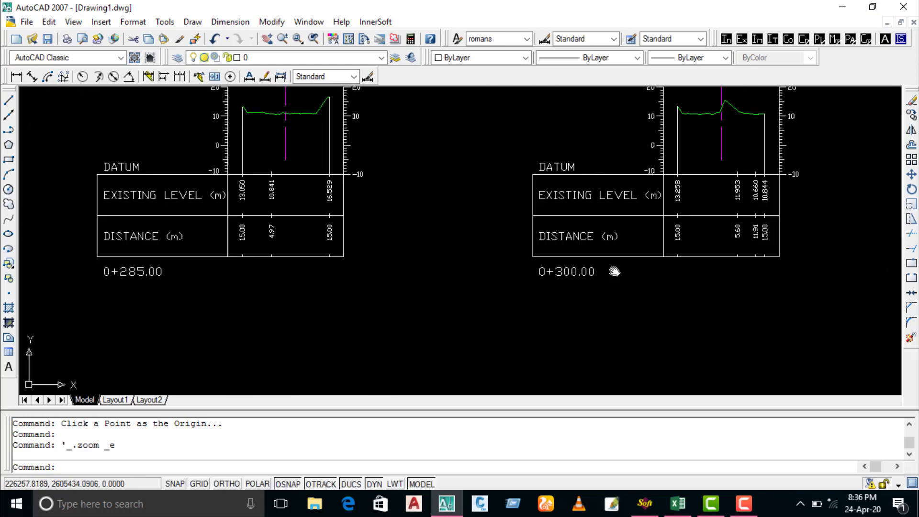
scroll(596, 272, "down", 5)
middle_click_drag(319, 291, 297, 241)
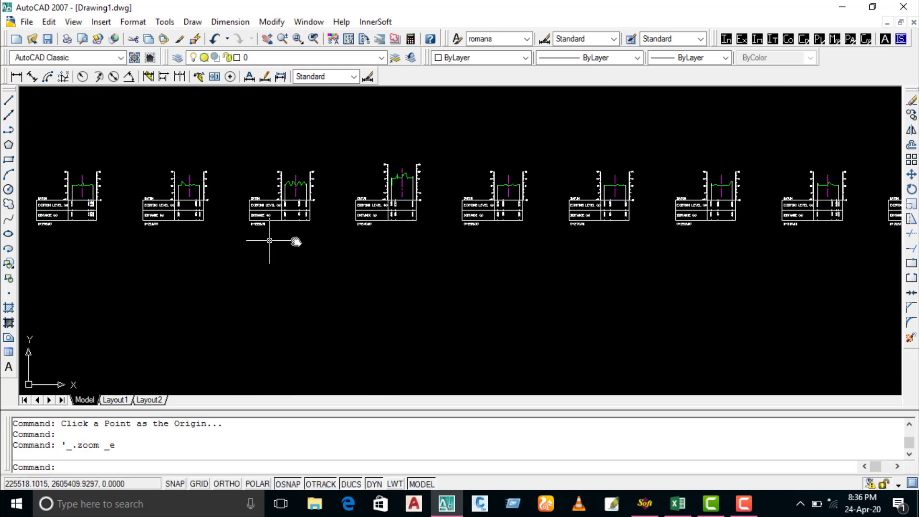
scroll(297, 241, "down", 2)
middle_click_drag(67, 254, 358, 230)
scroll(358, 206, "up", 2)
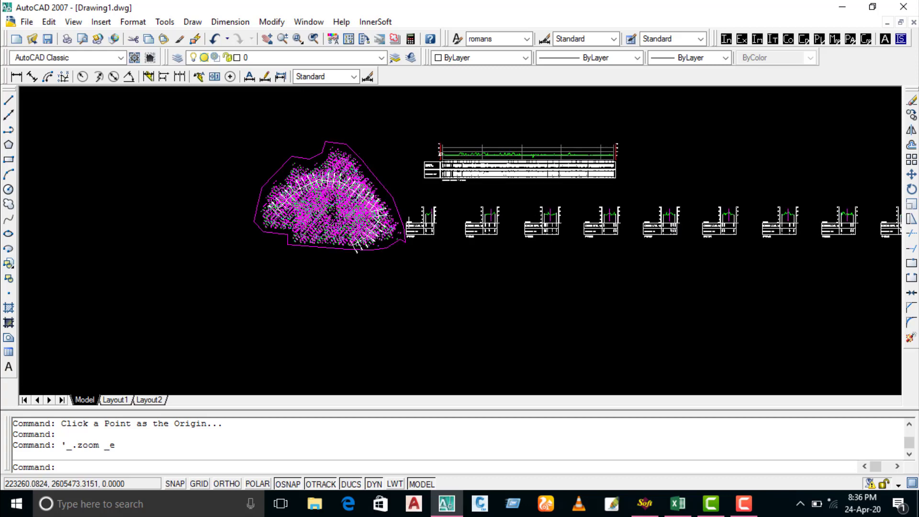
scroll(358, 202, "up", 3)
scroll(355, 189, "up", 2)
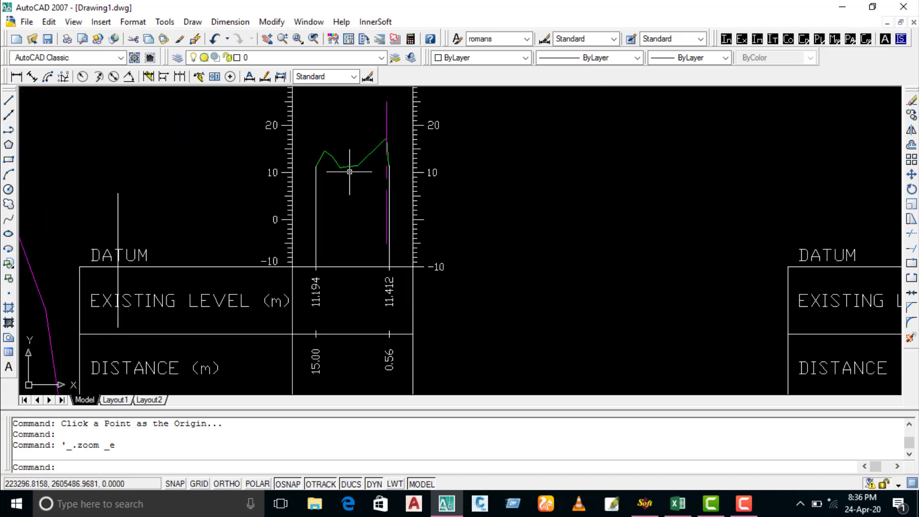
middle_click_drag(611, 358, 322, 259)
middle_click_drag(771, 247, 694, 293)
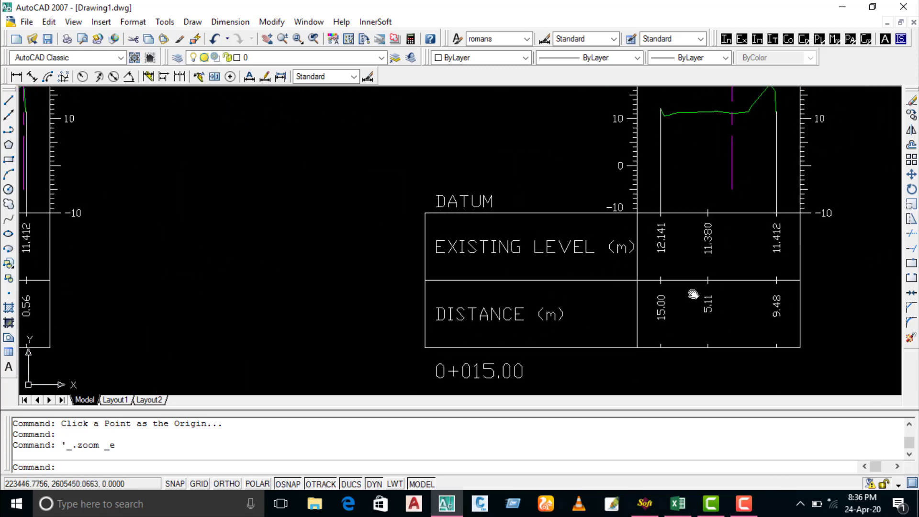
mouse_move(26, 325)
middle_mouse_down()
mouse_move(212, 283)
mouse_move(437, 262)
middle_mouse_up()
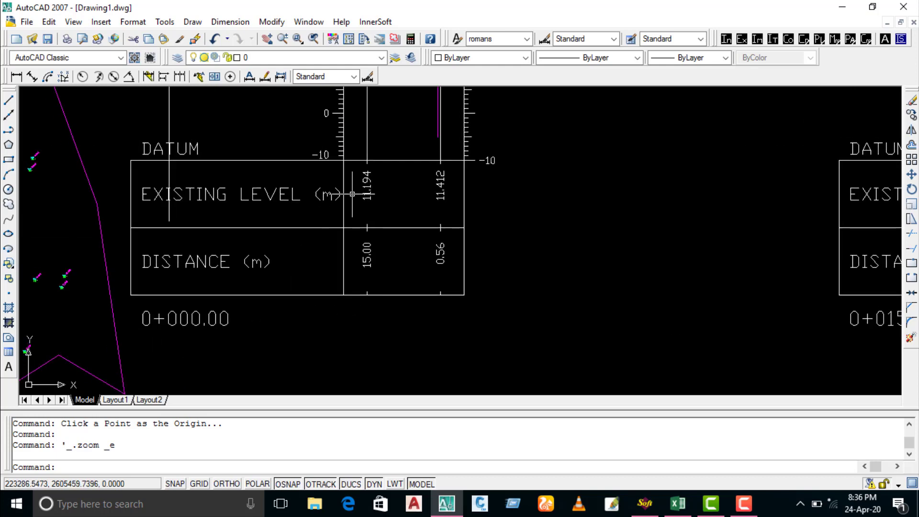
middle_click_drag(349, 181, 351, 304)
scroll(370, 305, "up", 2)
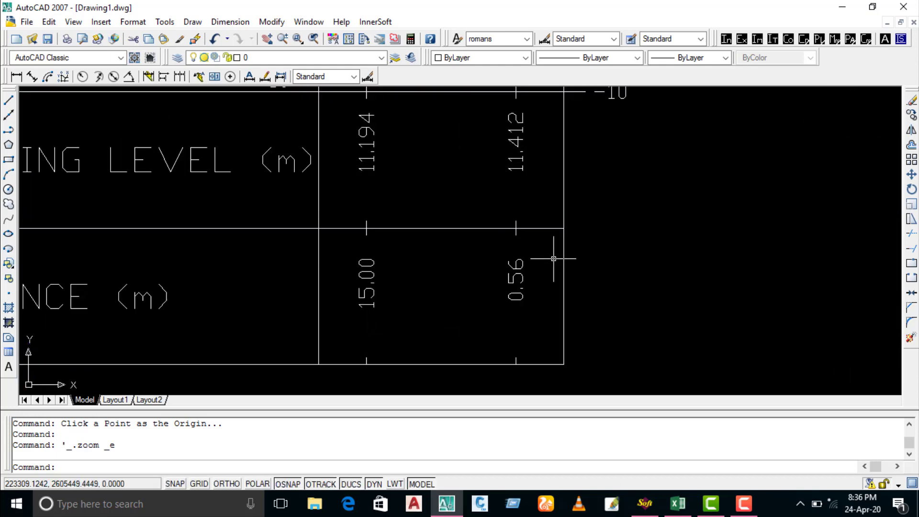
mouse_move(554, 257)
middle_mouse_down()
mouse_move(406, 298)
mouse_move(402, 231)
middle_mouse_up()
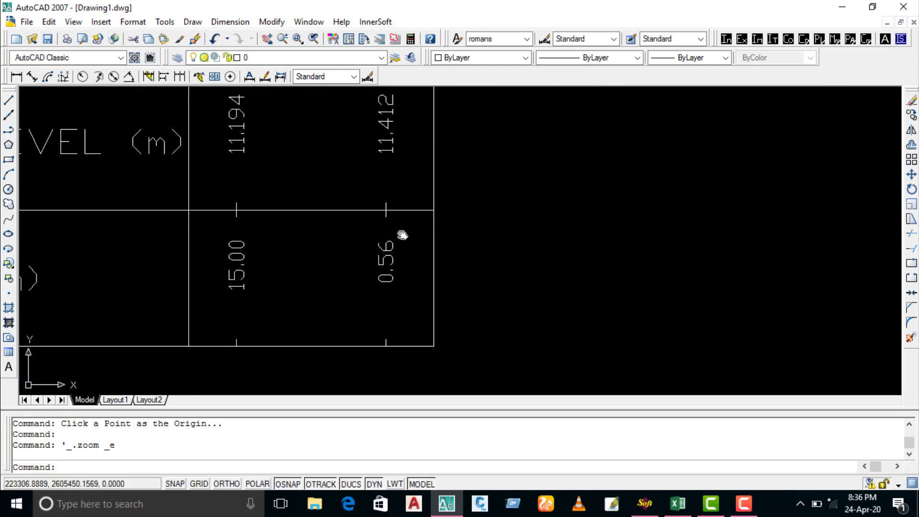
scroll(396, 257, "up", 3)
scroll(395, 259, "down", 2)
scroll(395, 259, "down", 4)
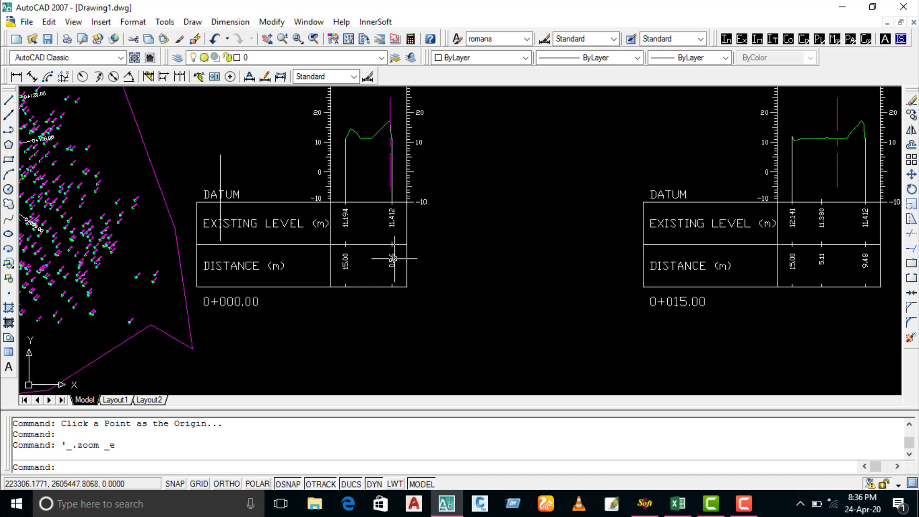
scroll(389, 260, "down", 2)
scroll(334, 260, "up", 1)
scroll(334, 261, "up", 3)
scroll(422, 217, "up", 5)
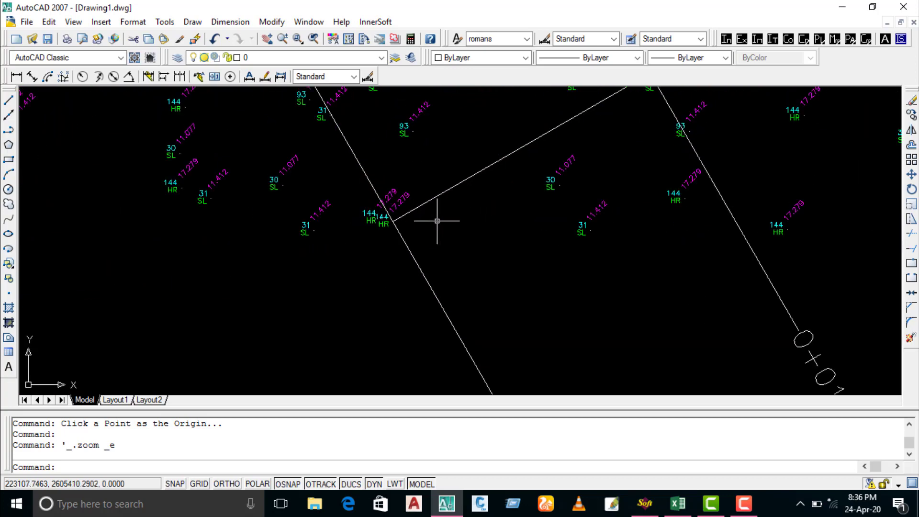
scroll(398, 213, "up", 4)
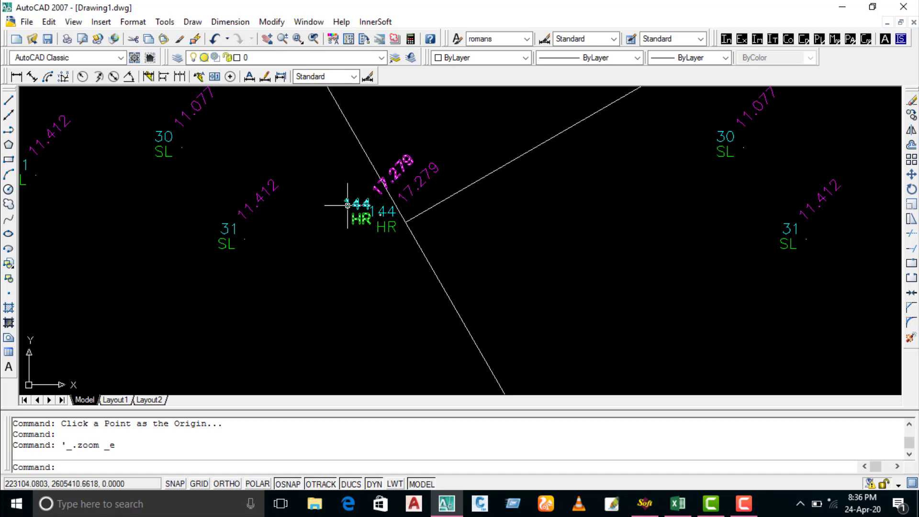
scroll(349, 201, "down", 6)
middle_click_drag(333, 181, 372, 235)
middle_click_drag(437, 297, 400, 212)
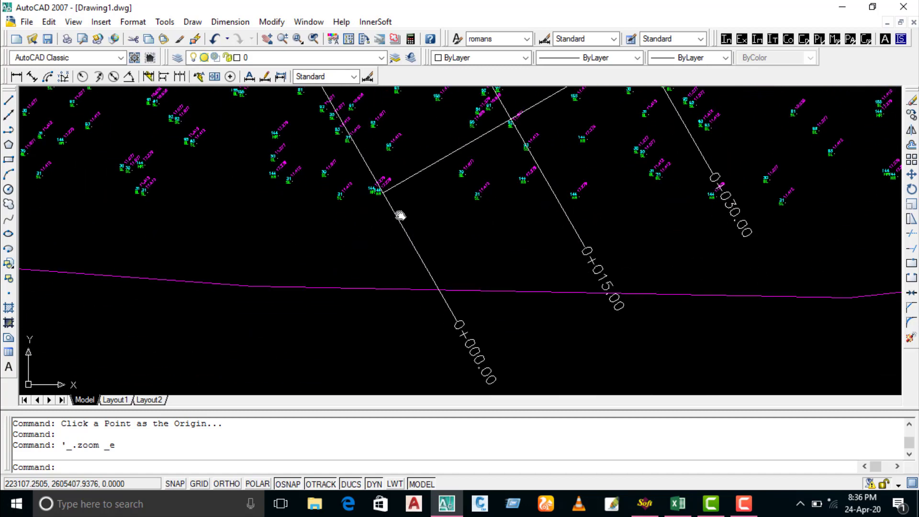
scroll(399, 201, "up", 2)
scroll(383, 169, "up", 4)
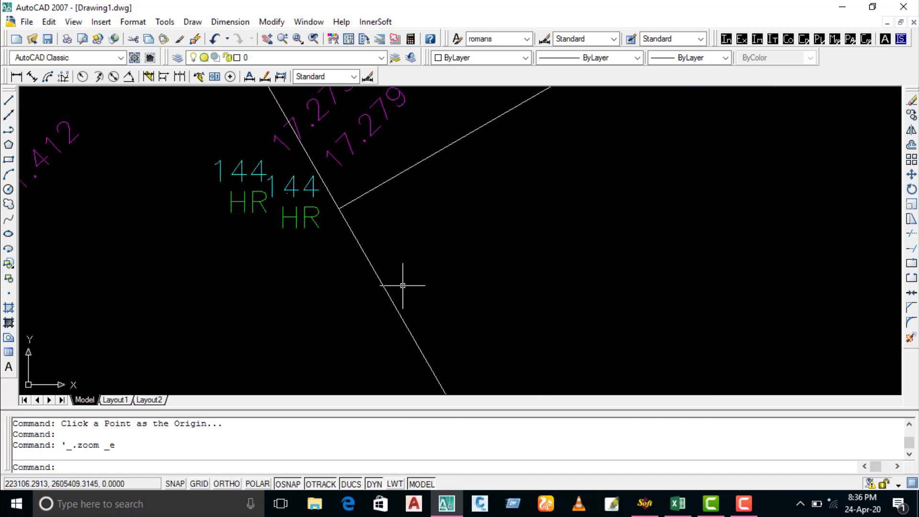
scroll(339, 251, "down", 7)
scroll(345, 251, "down", 3)
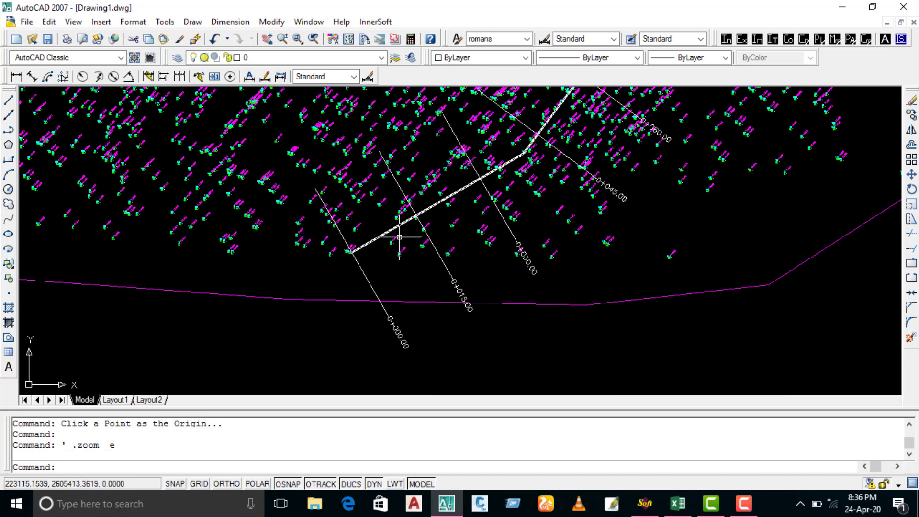
scroll(407, 234, "up", 4)
scroll(310, 273, "down", 7)
scroll(309, 273, "down", 3)
middle_click_drag(662, 192, 498, 179)
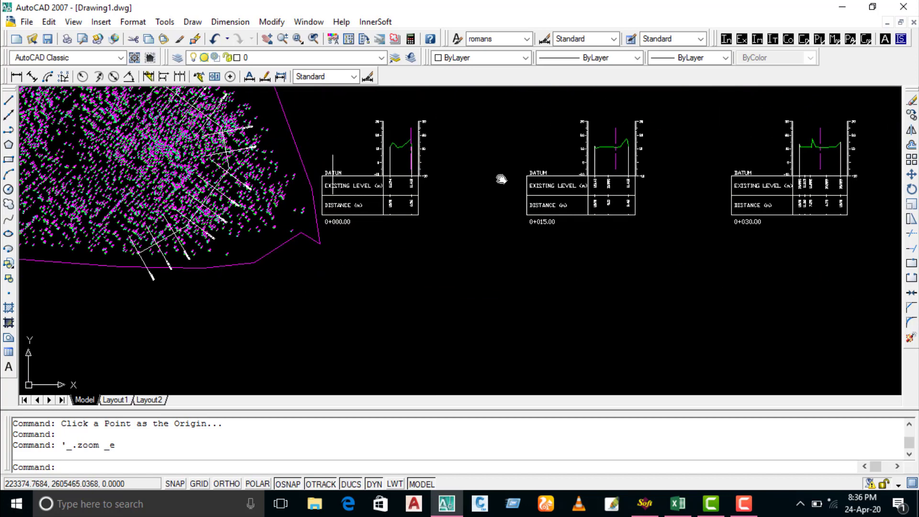
scroll(609, 203, "up", 5)
scroll(565, 234, "up", 2)
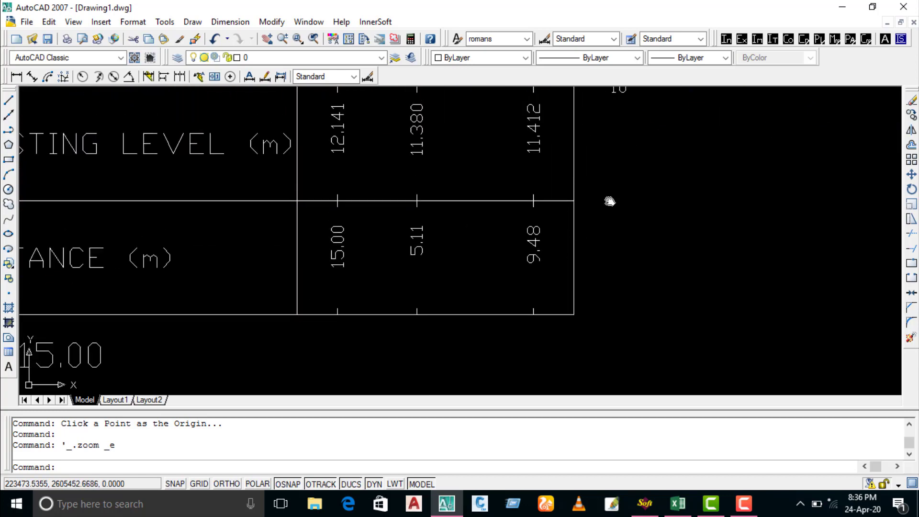
scroll(539, 259, "down", 5)
scroll(539, 260, "down", 2)
scroll(651, 261, "up", 3)
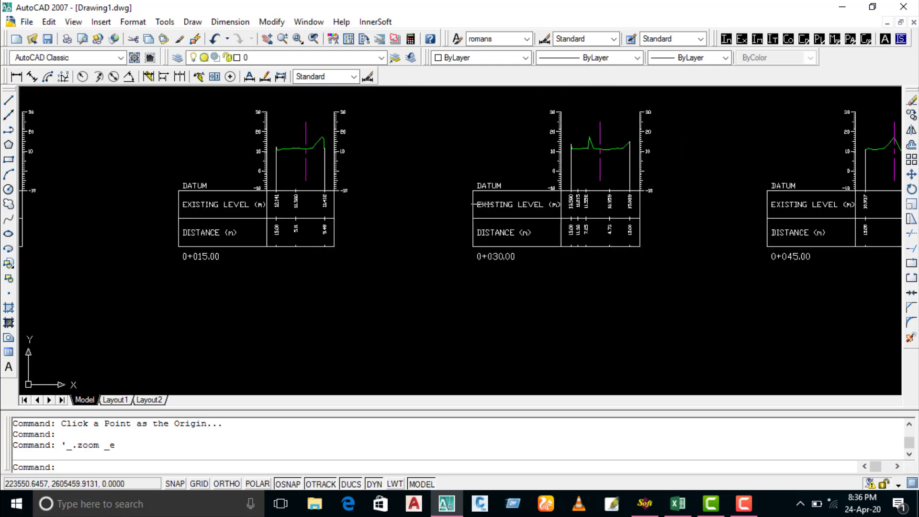
scroll(653, 258, "up", 4)
scroll(661, 256, "up", 3)
scroll(666, 259, "down", 5)
middle_click_drag(667, 261, 262, 261)
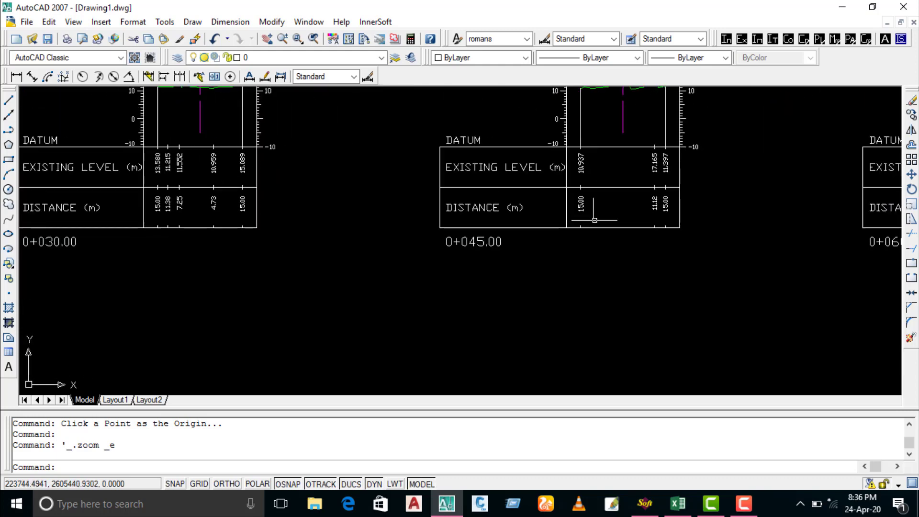
scroll(690, 207, "up", 3)
scroll(595, 210, "down", 2)
middle_click_drag(596, 210, 234, 211)
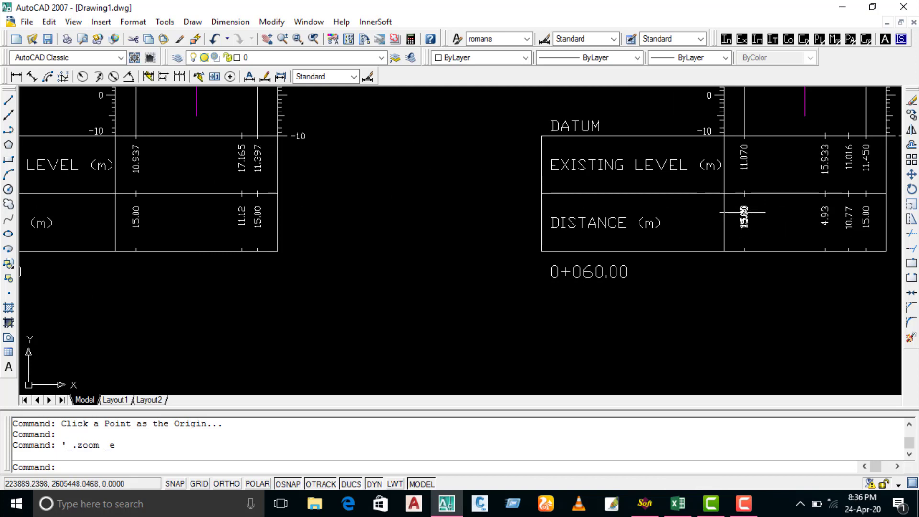
scroll(742, 211, "down", 2)
scroll(661, 267, "down", 5)
mouse_move(632, 227)
middle_mouse_down()
mouse_move(473, 253)
mouse_move(546, 271)
middle_mouse_up()
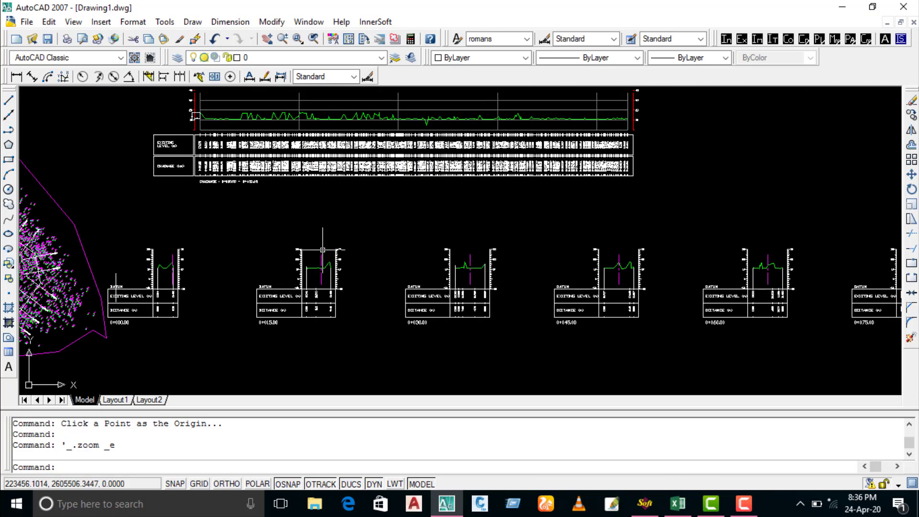
middle_click_drag(318, 212, 386, 252)
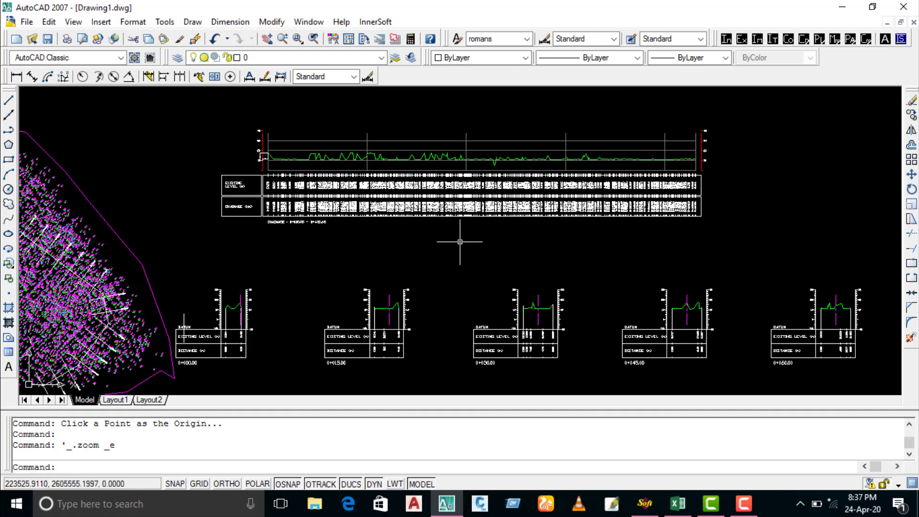
scroll(460, 242, "down", 2)
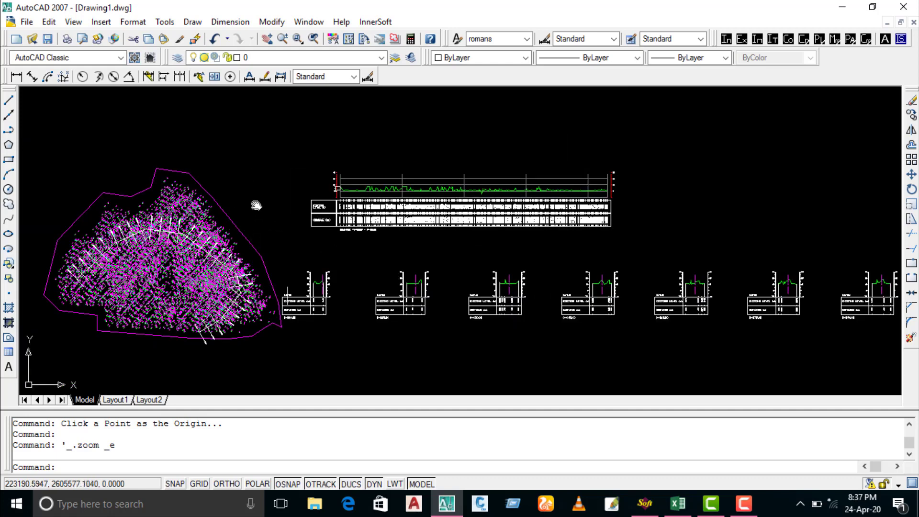
middle_click_drag(257, 205, 265, 150)
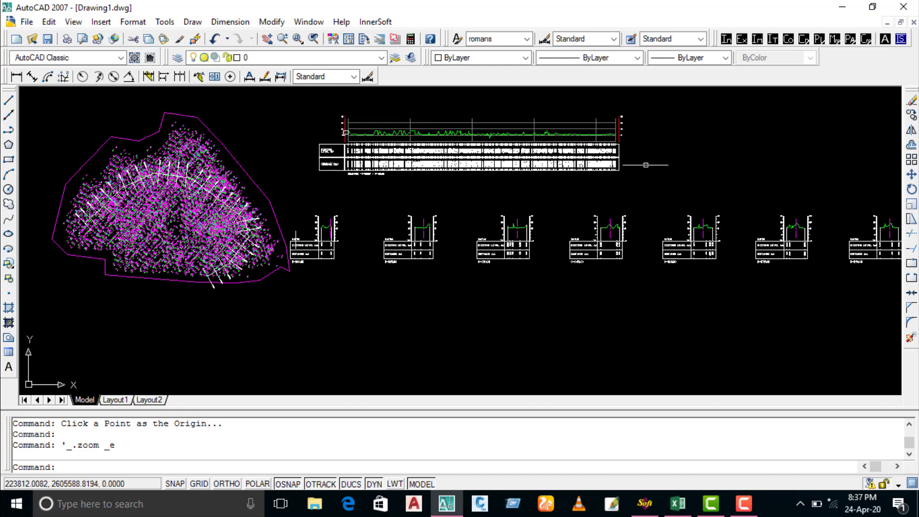
scroll(375, 144, "up", 3)
middle_click_drag(376, 143, 381, 193)
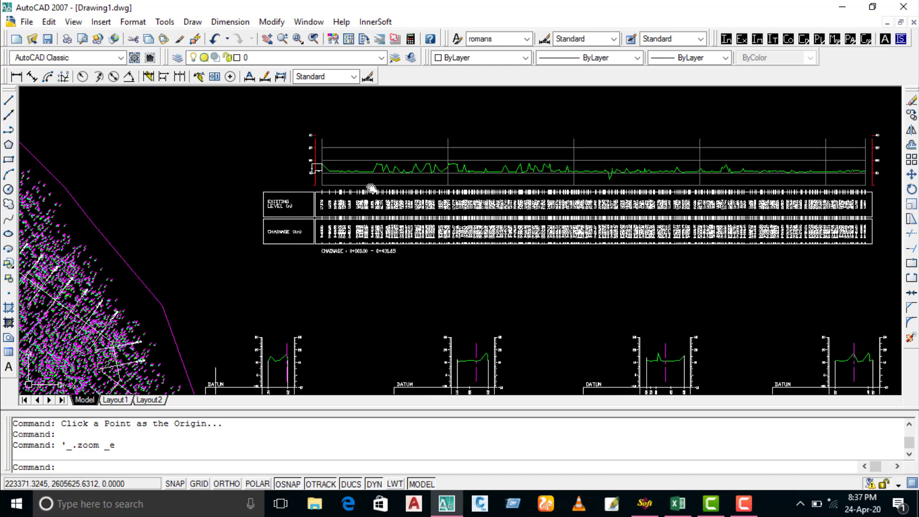